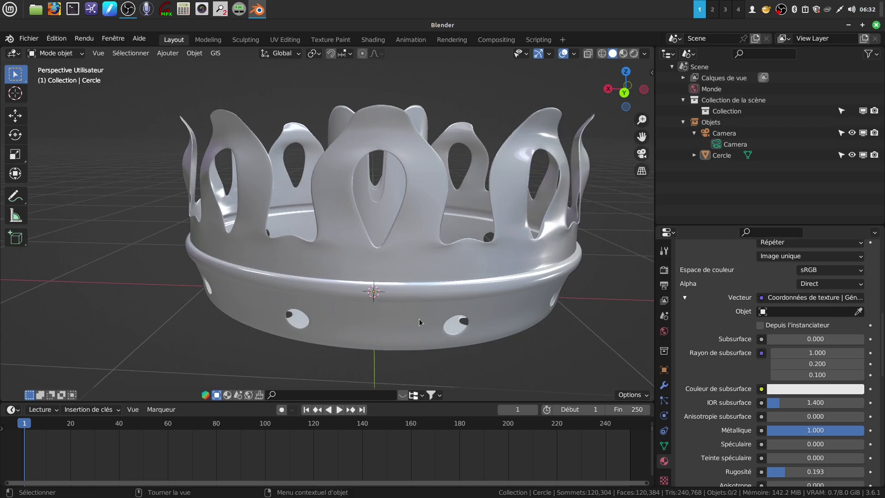
# - Examine the lamp and burner reference photos téléchargement (1).jpeg and téléchargement (2).jpeg in the desktop's fibule folder
pyautogui.moveTo(428, 317); pyautogui.dragTo(402, 283, button='middle')
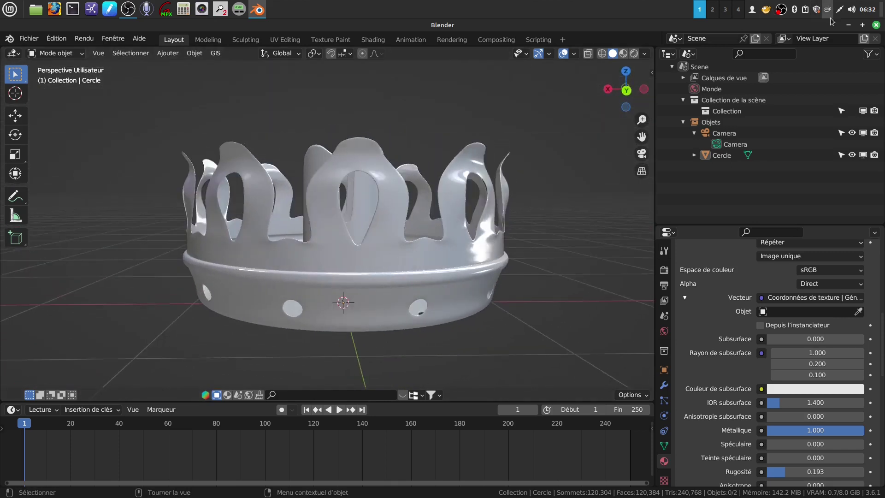
pyautogui.click(849, 25)
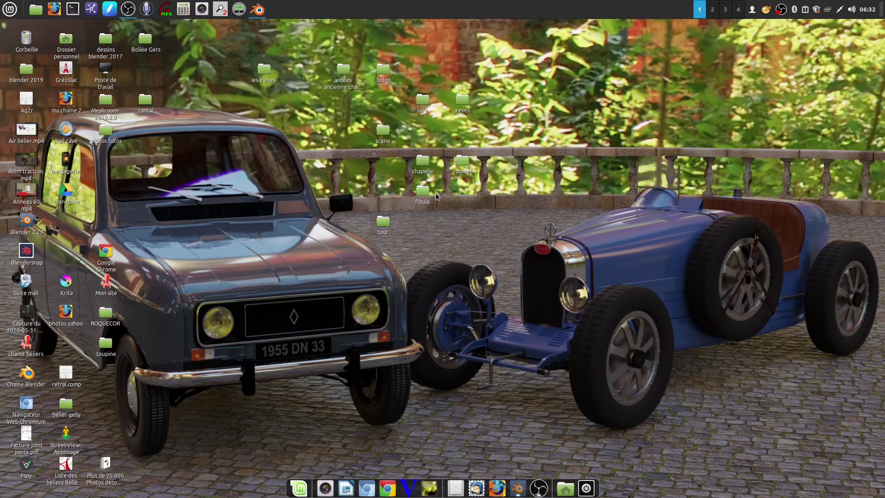
pyautogui.doubleClick(423, 191)
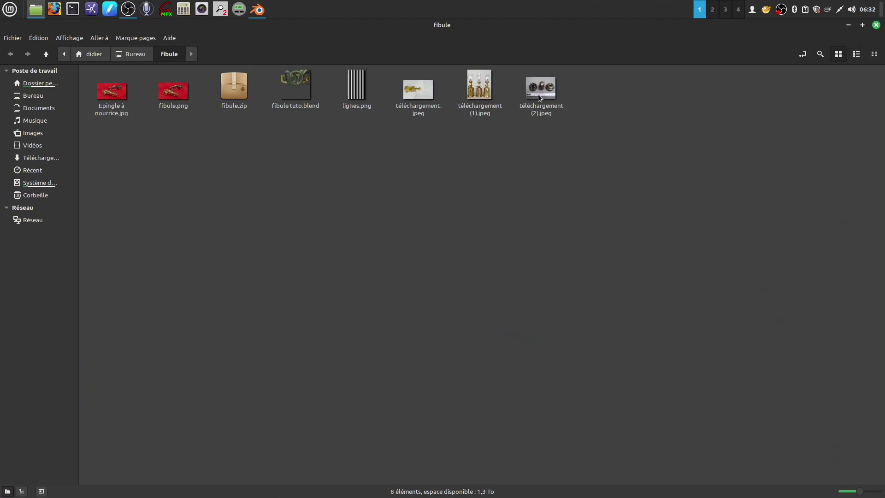
pyautogui.doubleClick(477, 91)
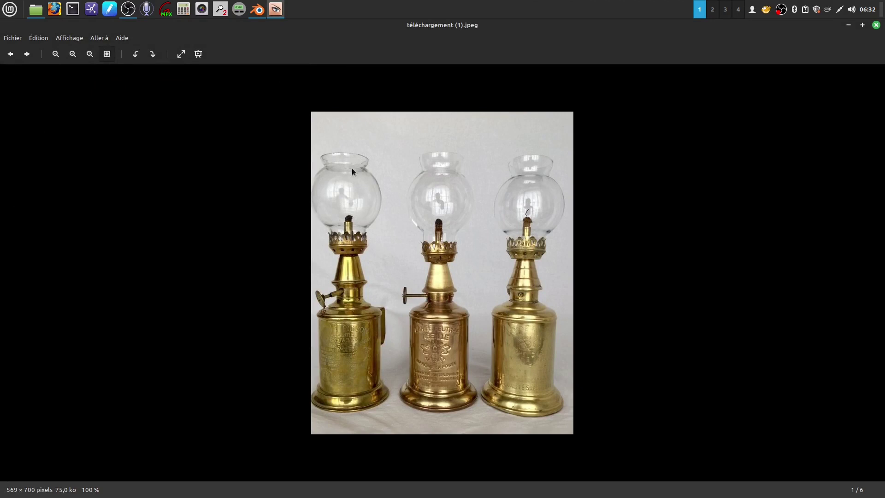
pyautogui.click(876, 25)
pyautogui.doubleClick(553, 90)
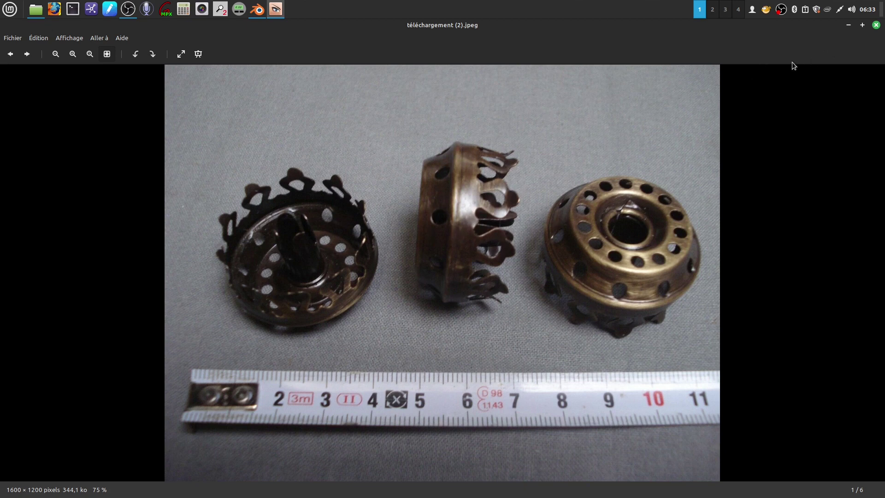
pyautogui.click(876, 24)
# - Switch back to Blender and examine the crown's prongs, rim and perforated base, including its appearance in material preview
pyautogui.click(366, 161)
pyautogui.click(258, 11)
pyautogui.moveTo(454, 201); pyautogui.dragTo(529, 154, button='middle')
pyautogui.click(633, 53)
pyautogui.moveTo(386, 217)
pyautogui.mouseDown(button='middle')
pyautogui.moveTo(472, 222)
pyautogui.moveTo(485, 250)
pyautogui.moveTo(469, 278)
pyautogui.moveTo(420, 275)
pyautogui.moveTo(391, 245)
pyautogui.moveTo(417, 186)
pyautogui.moveTo(433, 208)
pyautogui.moveTo(428, 191)
pyautogui.moveTo(300, 233)
pyautogui.mouseUp(button='middle')
pyautogui.click(613, 54)
pyautogui.scroll(1, 351, 231)
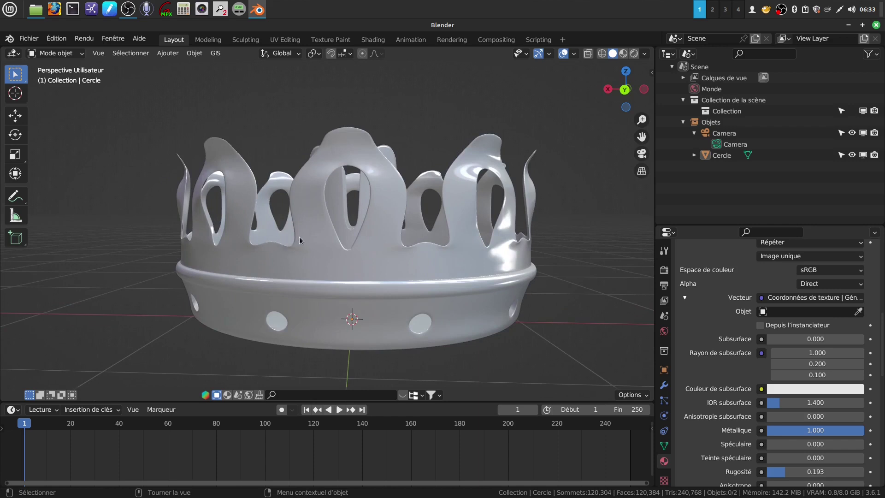
pyautogui.moveTo(375, 160)
pyautogui.mouseDown(button='middle')
pyautogui.moveTo(389, 204)
pyautogui.moveTo(363, 212)
pyautogui.moveTo(359, 193)
pyautogui.moveTo(419, 184)
pyautogui.moveTo(438, 203)
pyautogui.moveTo(415, 228)
pyautogui.moveTo(392, 228)
pyautogui.moveTo(413, 197)
pyautogui.moveTo(439, 198)
pyautogui.moveTo(406, 217)
pyautogui.moveTo(398, 203)
pyautogui.moveTo(431, 189)
pyautogui.moveTo(416, 227)
pyautogui.moveTo(397, 206)
pyautogui.moveTo(384, 222)
pyautogui.moveTo(397, 225)
pyautogui.moveTo(367, 153)
pyautogui.moveTo(422, 179)
pyautogui.moveTo(398, 214)
pyautogui.moveTo(371, 215)
pyautogui.moveTo(347, 186)
pyautogui.moveTo(344, 161)
pyautogui.moveTo(380, 125)
pyautogui.moveTo(408, 117)
pyautogui.moveTo(373, 176)
pyautogui.mouseUp(button='middle')
pyautogui.scroll(2, 395, 219)
pyautogui.scroll(-2, 394, 220)
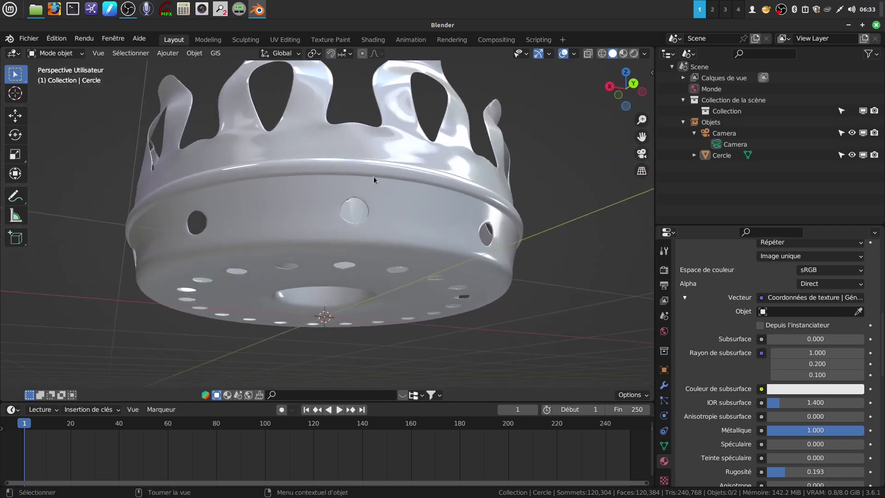
pyautogui.moveTo(351, 208); pyautogui.dragTo(377, 245, button='middle')
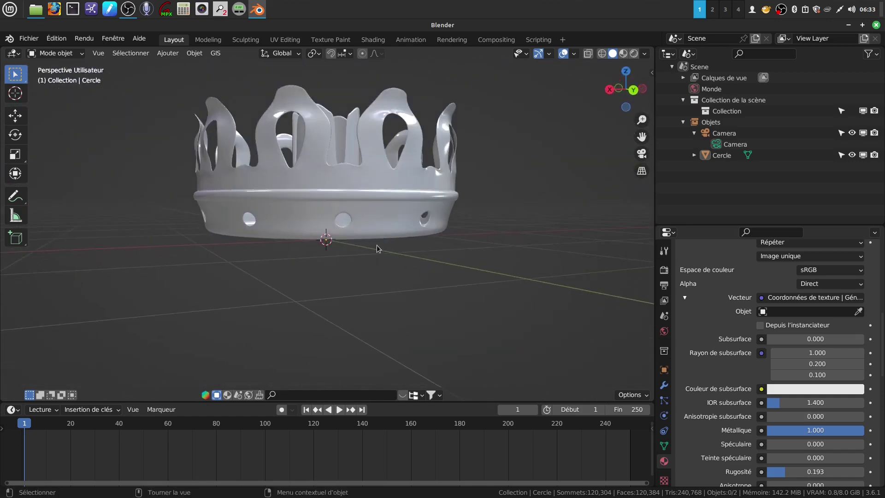
pyautogui.scroll(4, 388, 209)
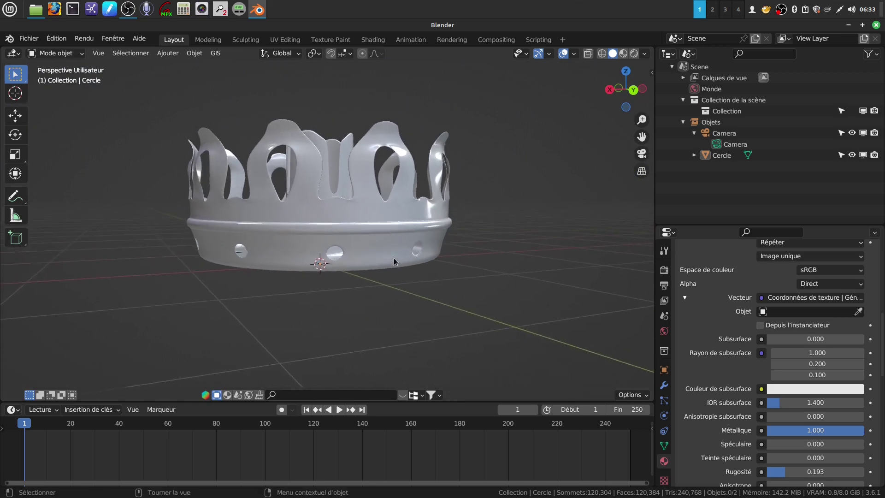
pyautogui.moveTo(393, 243); pyautogui.dragTo(419, 253, button='middle')
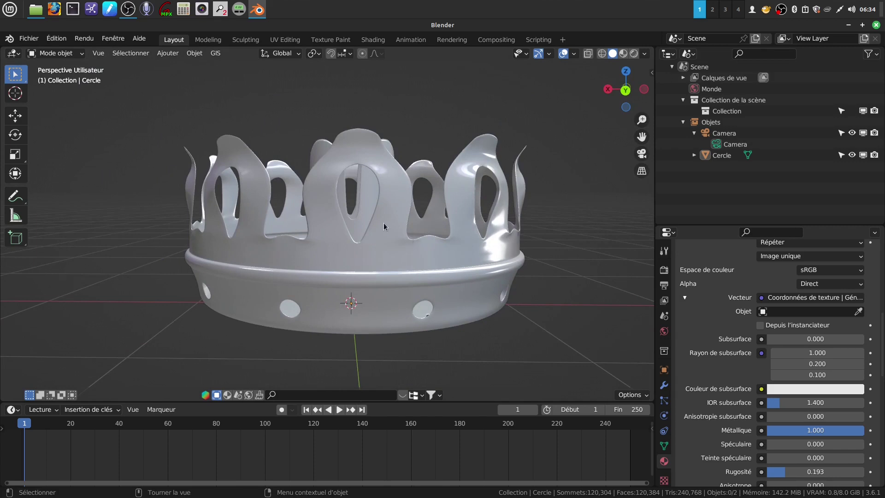
pyautogui.moveTo(420, 185); pyautogui.dragTo(462, 183, button='middle')
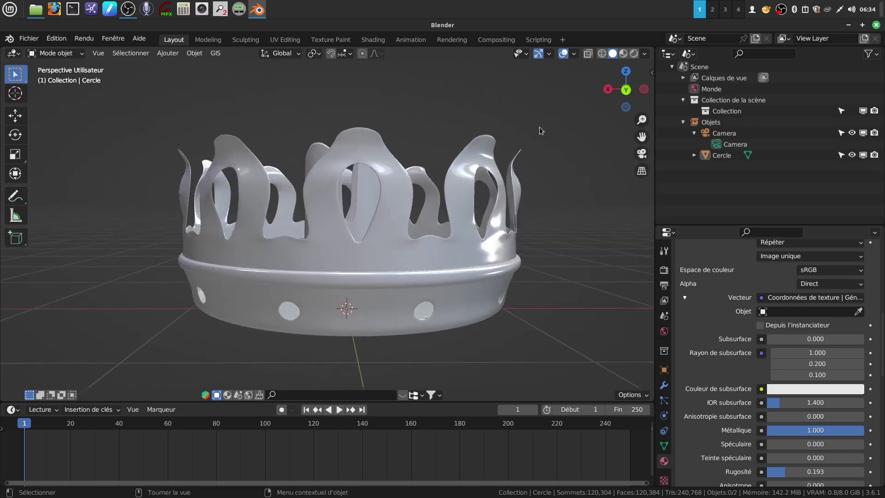
pyautogui.click(784, 10)
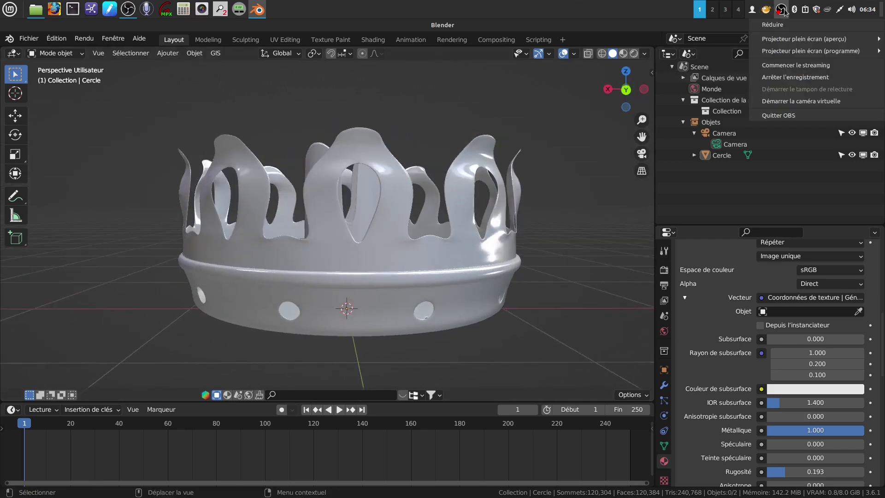
pyautogui.click(791, 80)
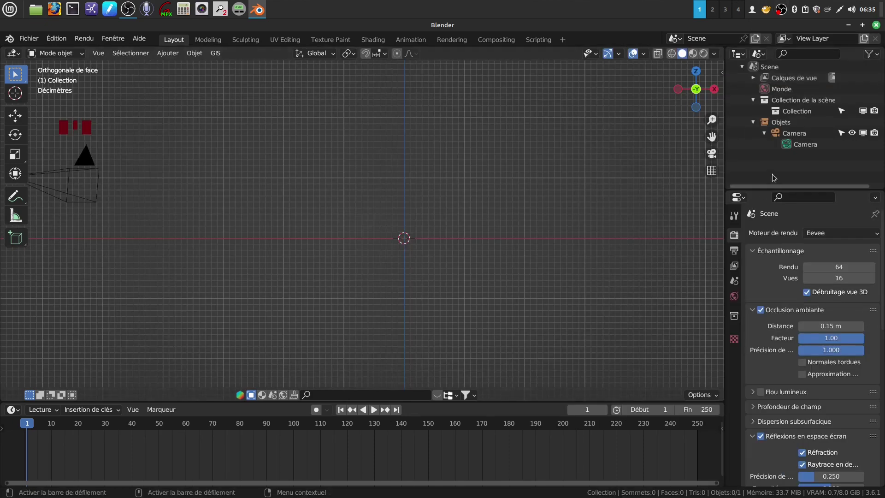
# - Enlarge the outliner area in height and width and turn it into an image editor
pyautogui.moveTo(766, 190); pyautogui.dragTo(767, 247)
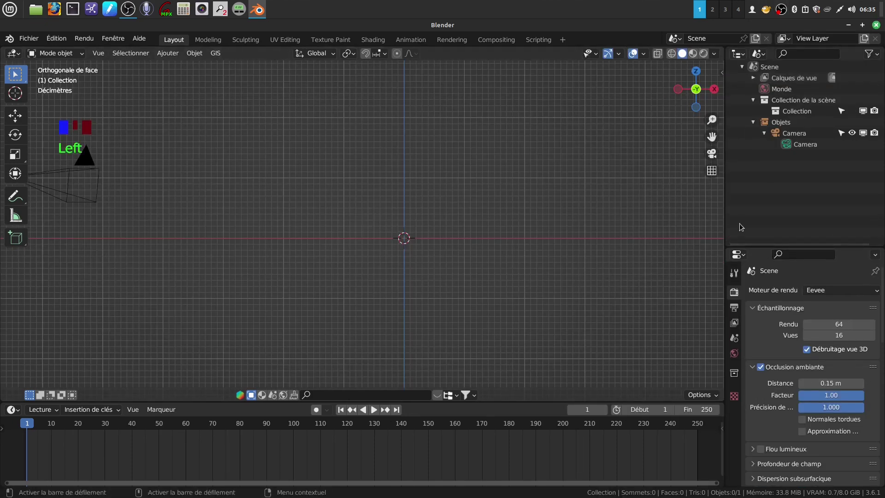
pyautogui.moveTo(725, 209); pyautogui.dragTo(648, 210)
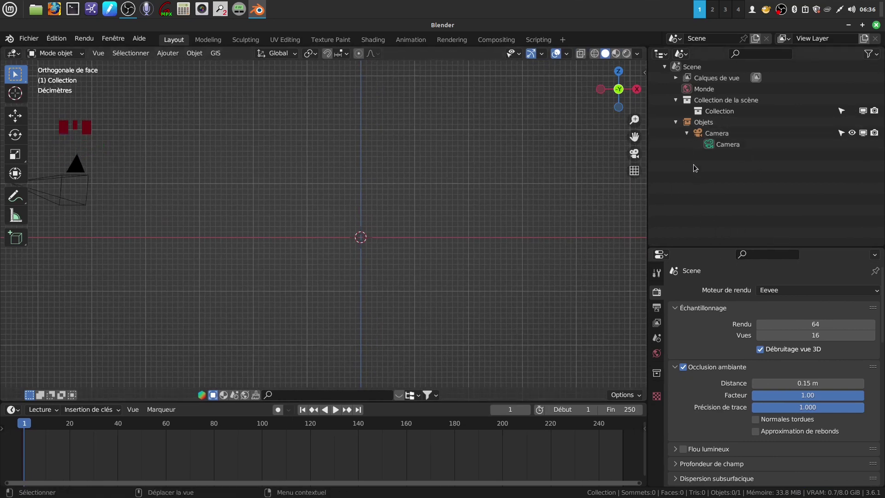
pyautogui.click(668, 57)
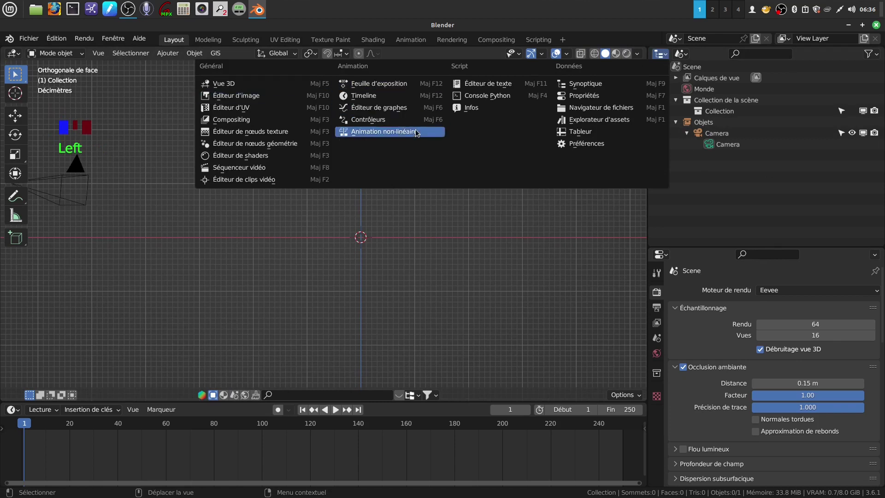
pyautogui.click(258, 96)
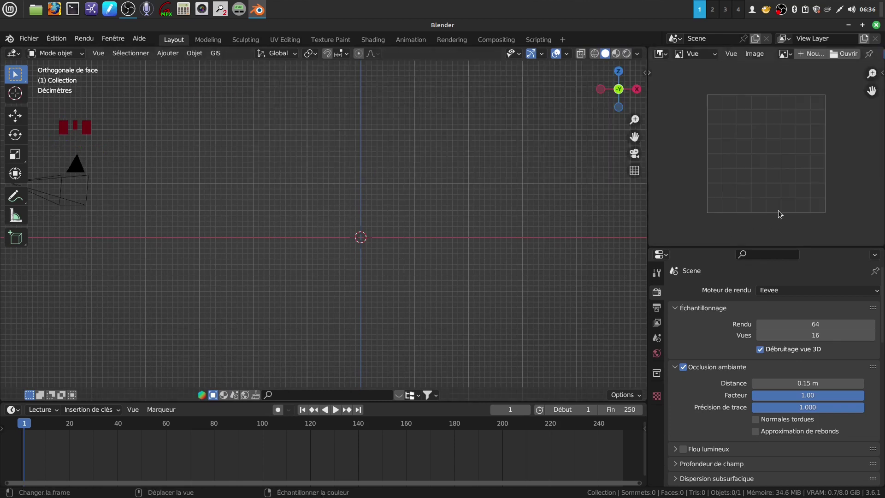
# - Load the reference photo téléchargement (2).jpeg from the fibule folder into the image editor
pyautogui.click(844, 54)
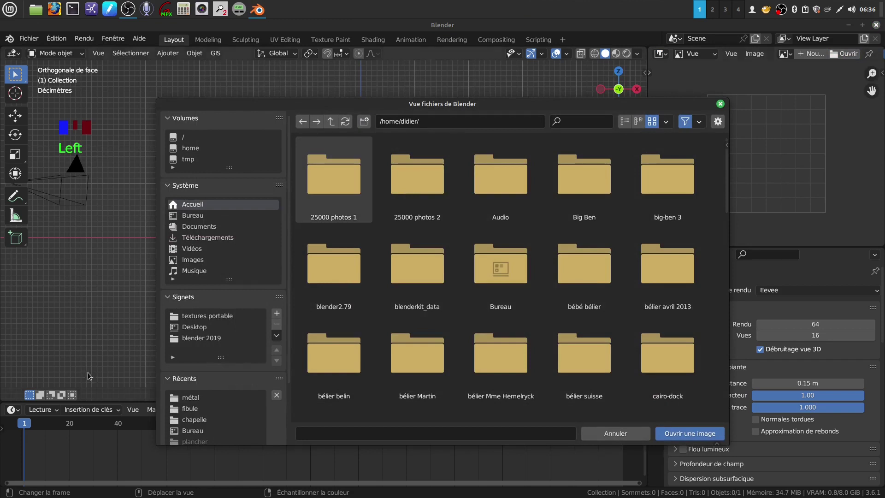
pyautogui.click(189, 408)
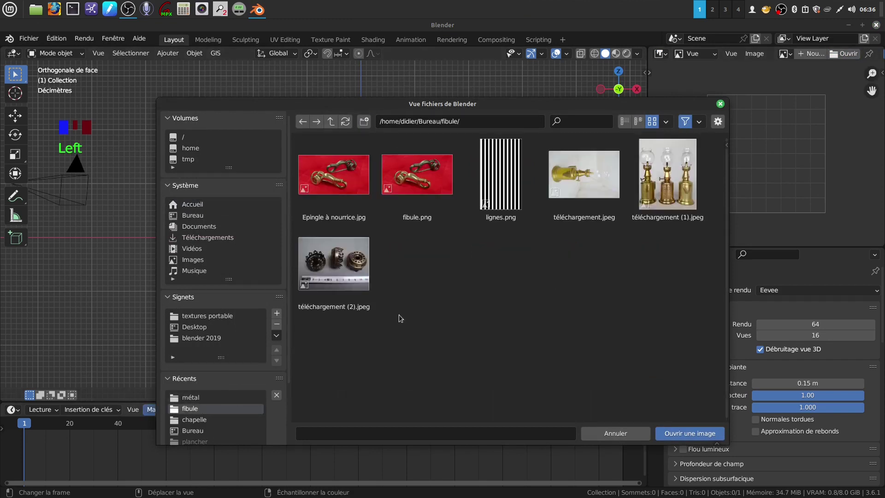
pyautogui.click(351, 264)
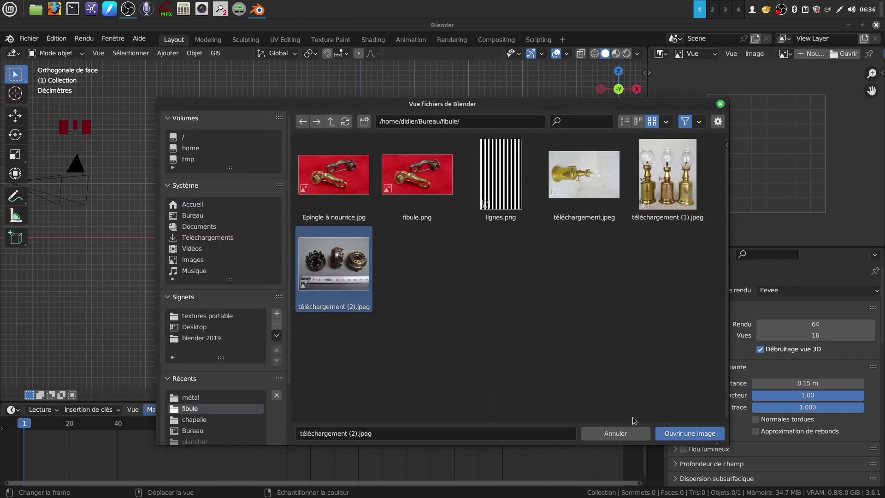
pyautogui.click(679, 434)
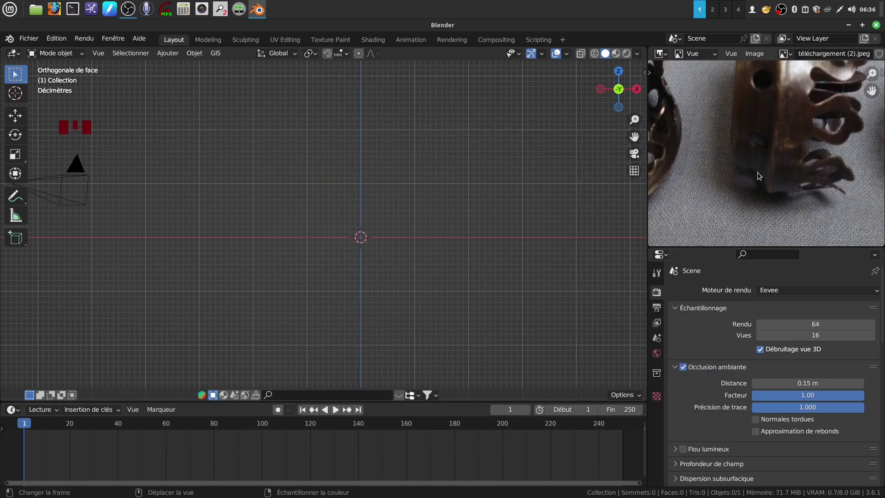
pyautogui.scroll(-4, 757, 172)
pyautogui.moveTo(741, 151); pyautogui.dragTo(691, 173, button='middle')
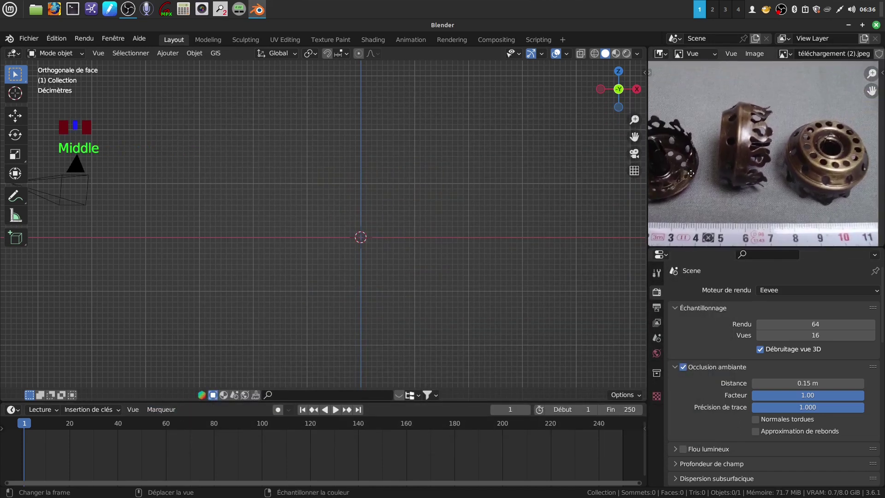
pyautogui.scroll(3, 745, 193)
pyautogui.scroll(-2, 745, 186)
pyautogui.moveTo(745, 184); pyautogui.dragTo(765, 147, button='middle')
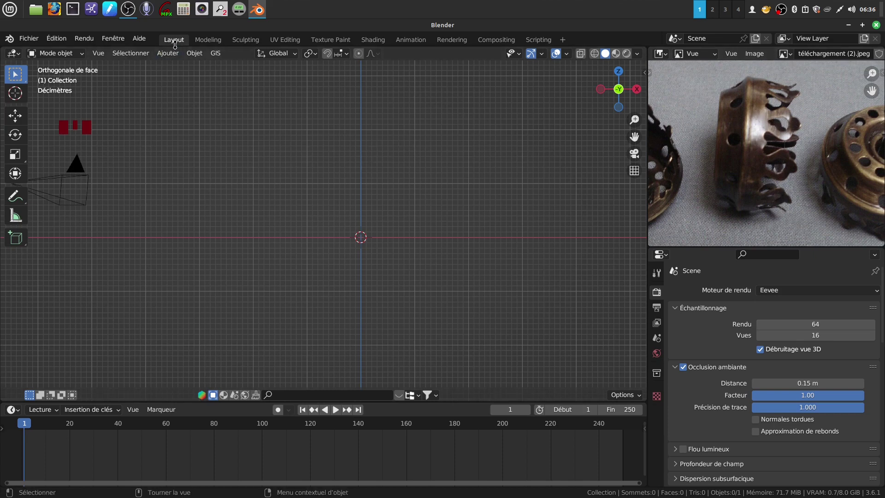
# - Add a mesh circle with 40 vertices at the scene origin
pyautogui.click(162, 54)
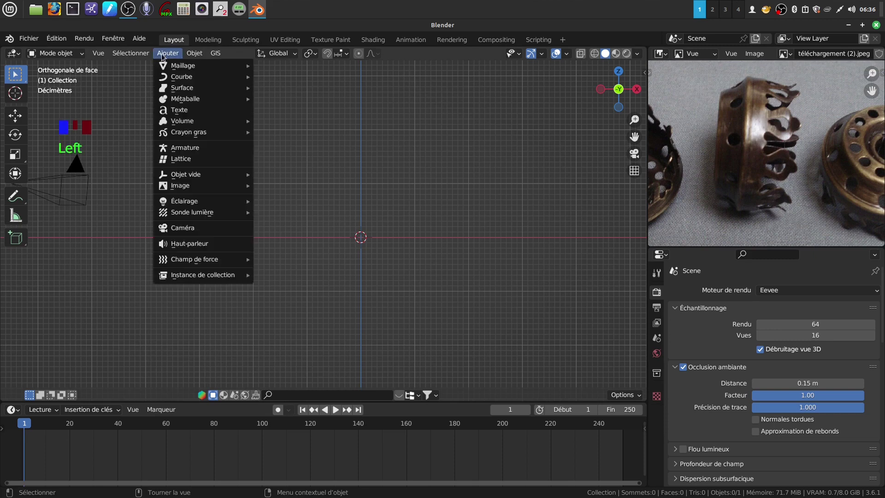
pyautogui.moveTo(167, 66)
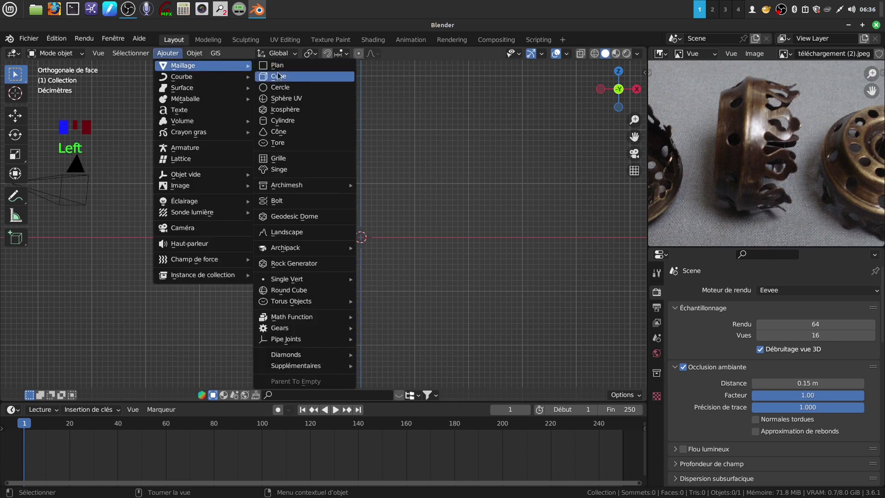
pyautogui.click(278, 88)
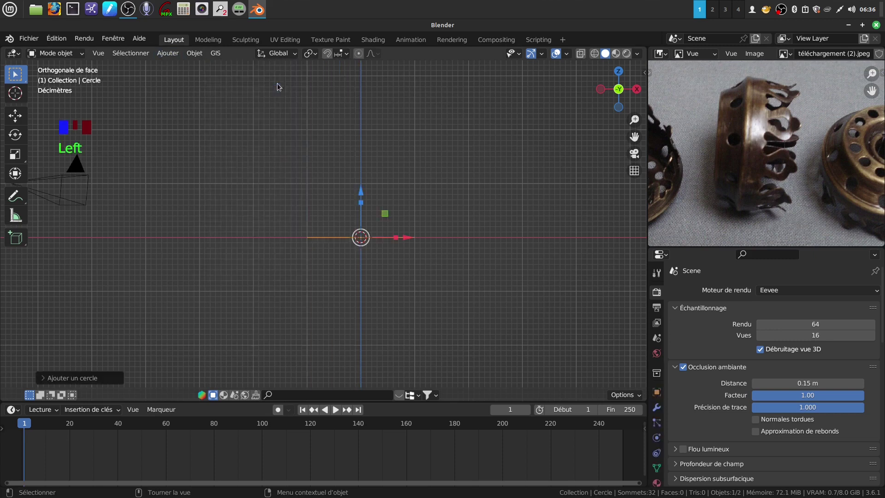
pyautogui.click(47, 378)
pyautogui.click(158, 258)
pyautogui.press('BackSpace')
pyautogui.write('40')
pyautogui.press('Return')
# - Extrude the whole circle straight up by about 0.285 m and scale the new upper ring by about 1.057
pyautogui.scroll(1, 380, 265)
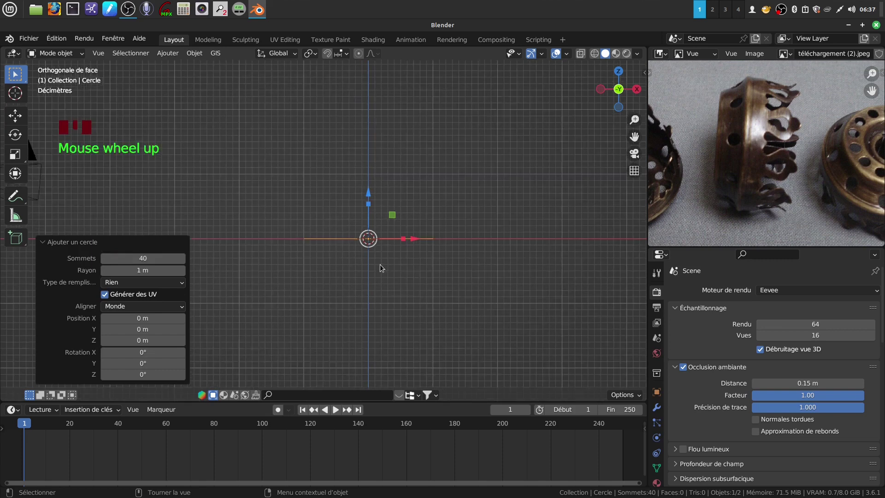
pyautogui.keyDown('shift'); pyautogui.moveTo(373, 245); pyautogui.dragTo(351, 264, button='middle'); pyautogui.keyUp('shift')
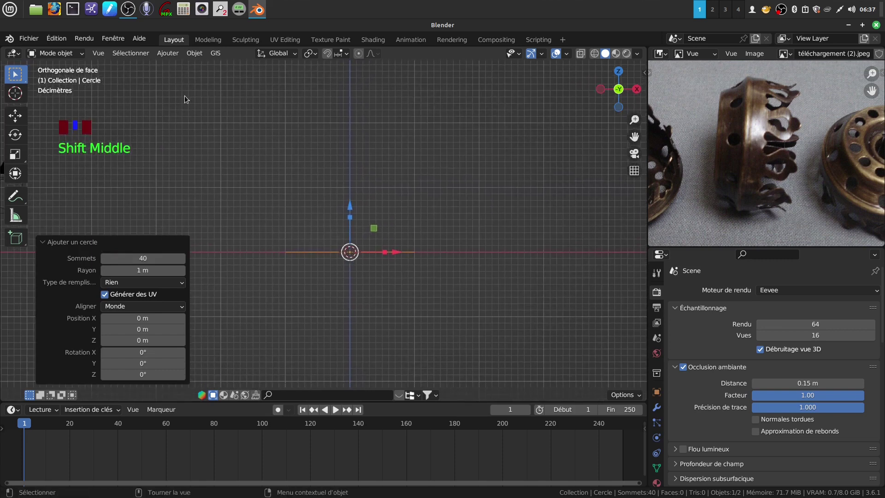
pyautogui.press('Tab')
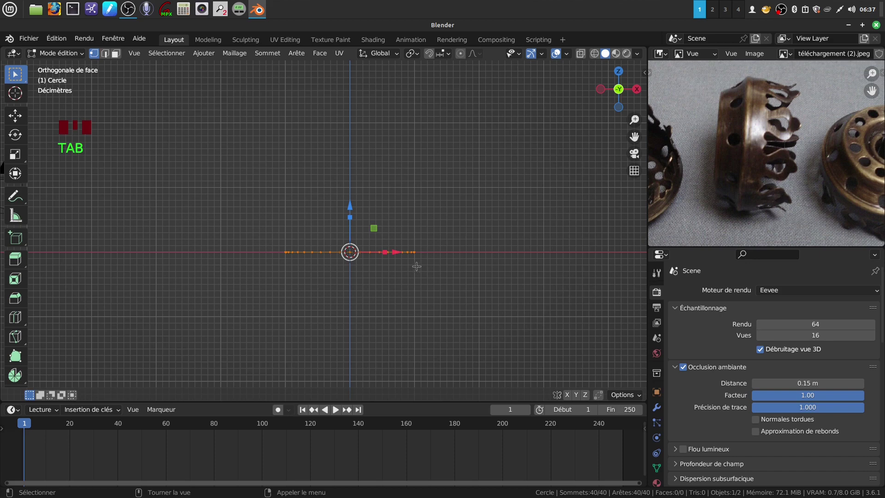
pyautogui.keyDown('shift'); pyautogui.moveTo(408, 267); pyautogui.dragTo(389, 277, button='middle'); pyautogui.keyUp('shift')
pyautogui.scroll(1, 404, 306)
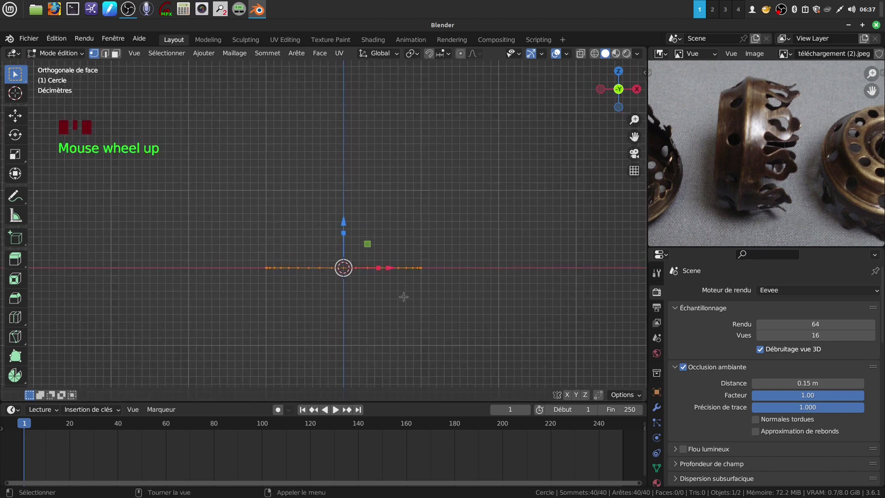
pyautogui.press('e')
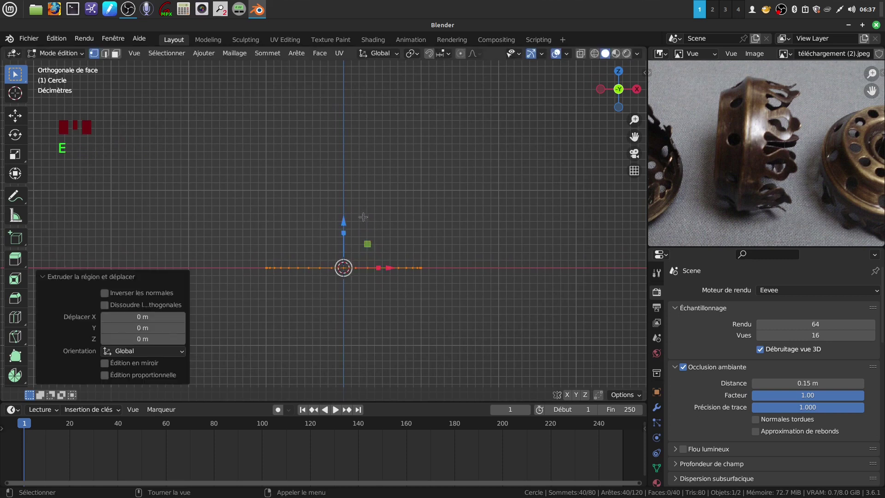
pyautogui.moveTo(343, 222); pyautogui.dragTo(345, 201)
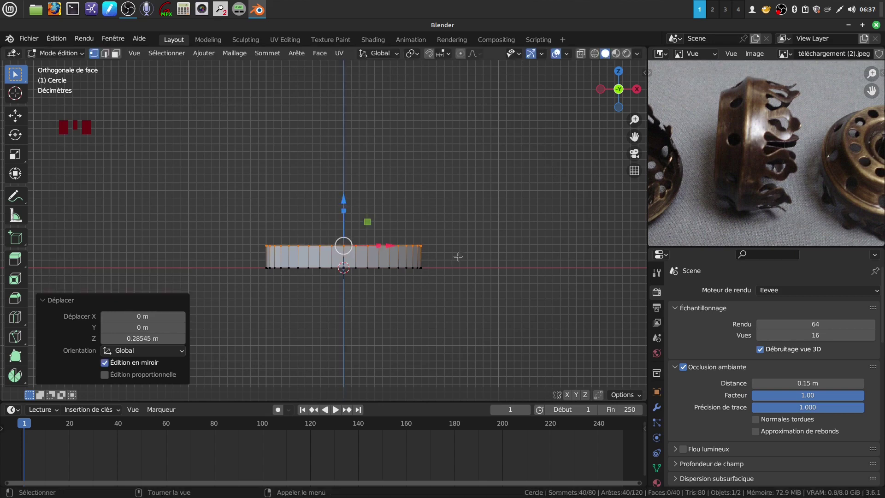
pyautogui.press('s')
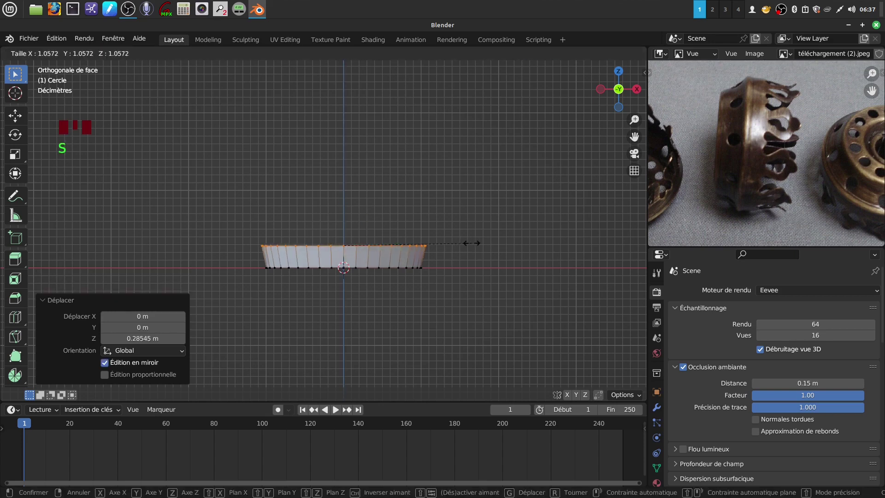
pyautogui.click(472, 243)
# - Add one loop cut halfway up the band and scale the new ring by 0.983, followed by 0.999
pyautogui.scroll(1, 449, 274)
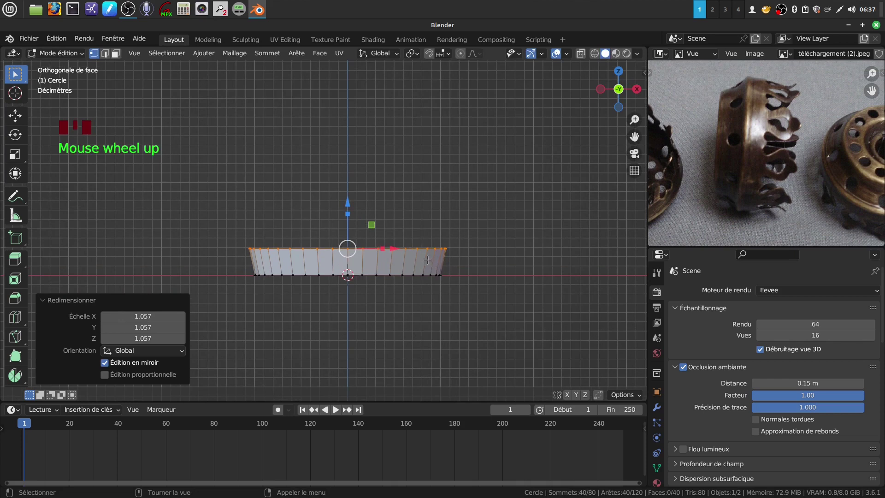
pyautogui.hotkey('ctrl', 'r')
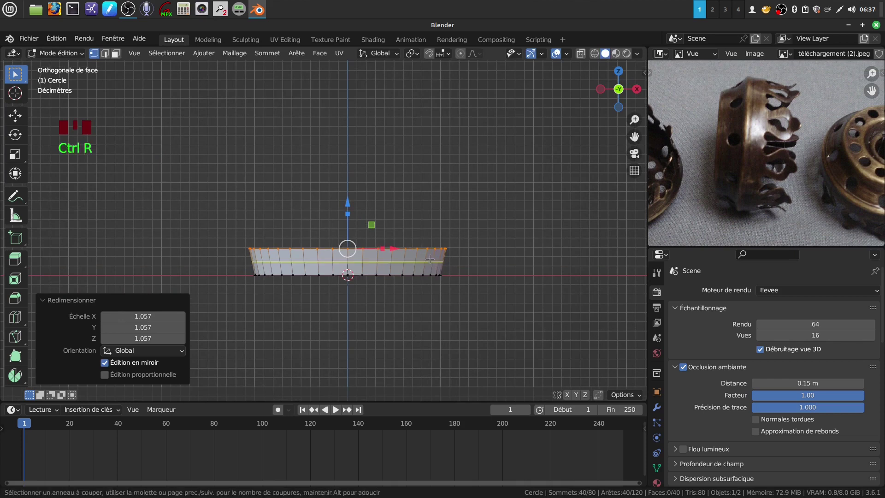
pyautogui.click(430, 259)
pyautogui.rightClick(430, 259)
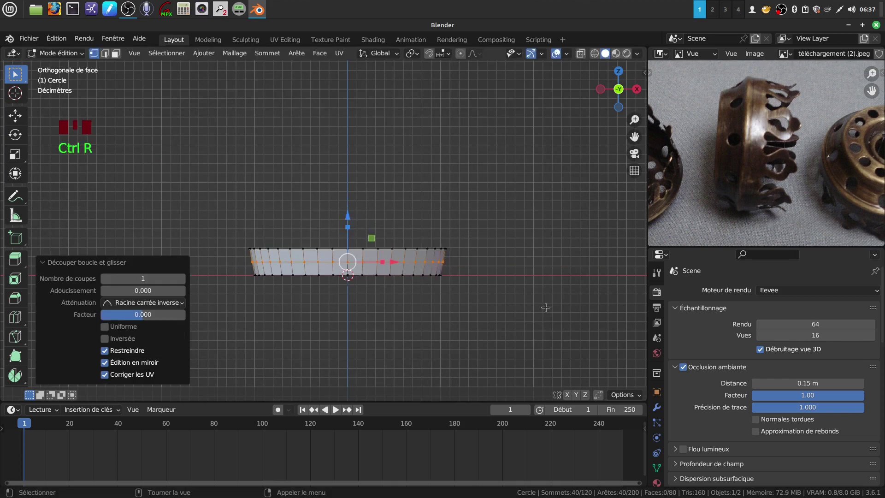
pyautogui.press('s')
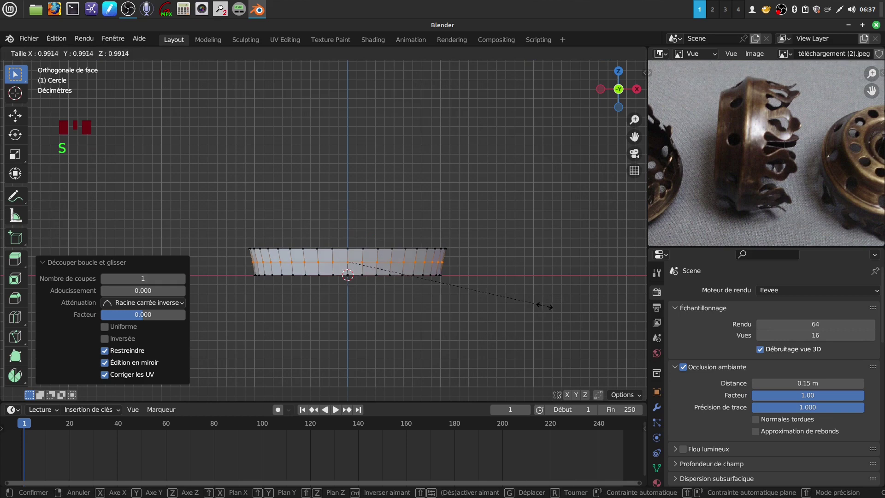
pyautogui.click(542, 305)
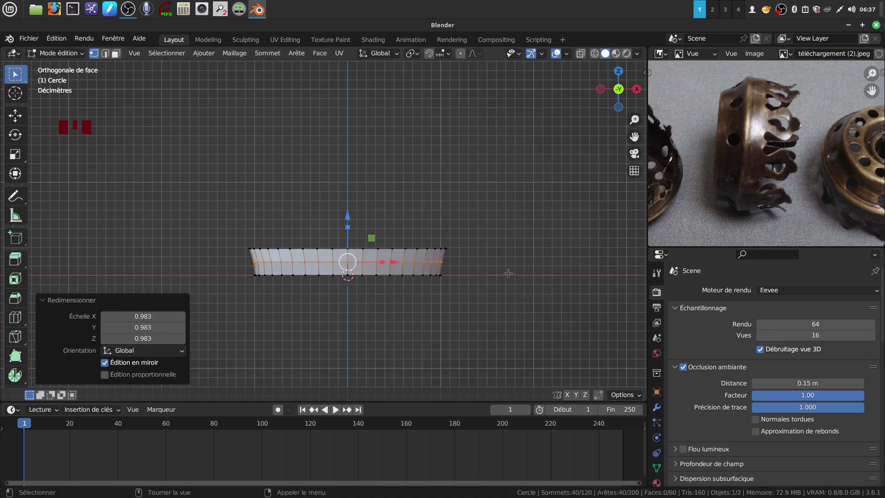
pyautogui.keyDown('shift'); pyautogui.moveTo(438, 208); pyautogui.dragTo(447, 238, button='middle'); pyautogui.keyUp('shift')
pyautogui.scroll(1, 455, 230)
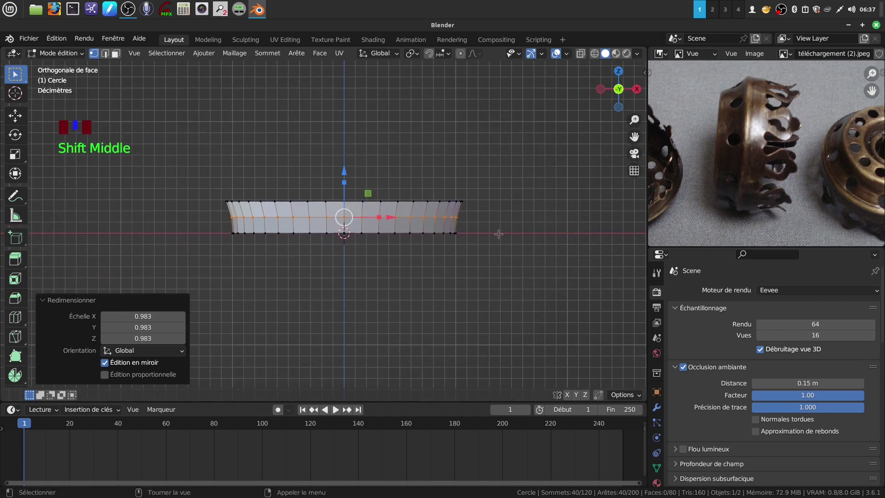
pyautogui.press('s')
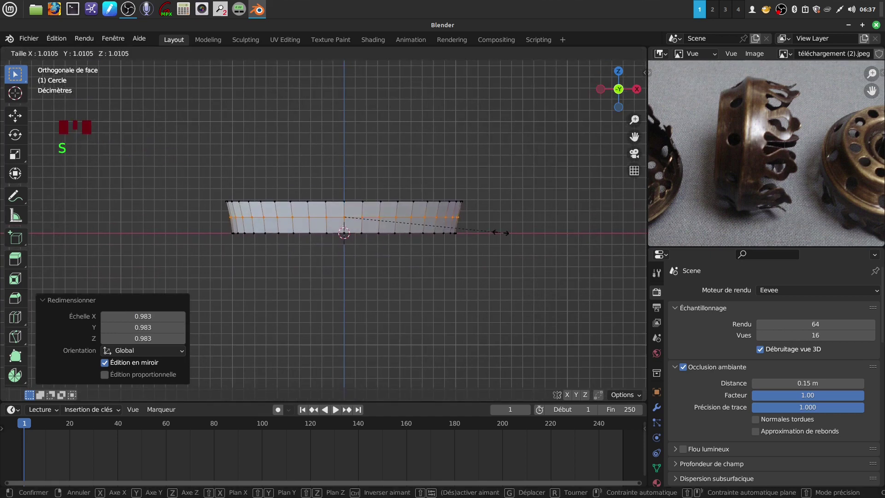
pyautogui.click(497, 233)
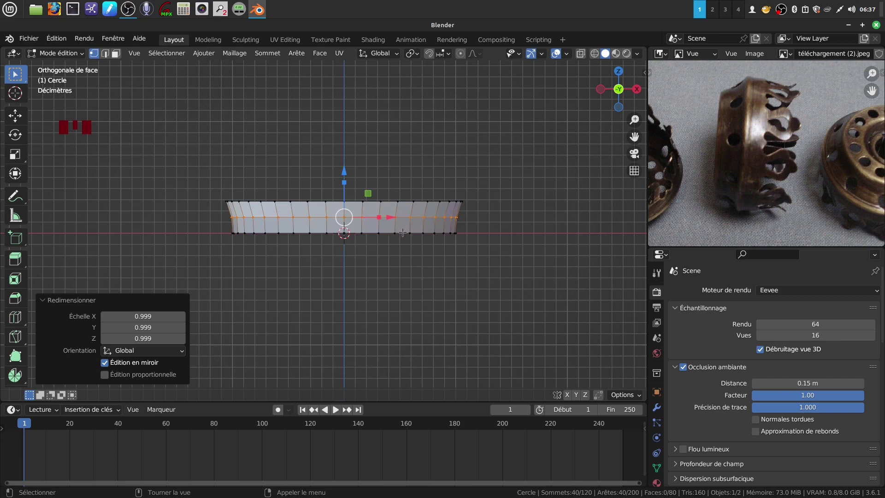
# - Select the band's bottom edge ring and extrude it inward with a scale of about 0.232
pyautogui.keyDown('alt'); pyautogui.click(403, 232); pyautogui.keyUp('alt')
pyautogui.moveTo(402, 232); pyautogui.dragTo(504, 278, button='middle')
pyautogui.press('e')
pyautogui.press('s')
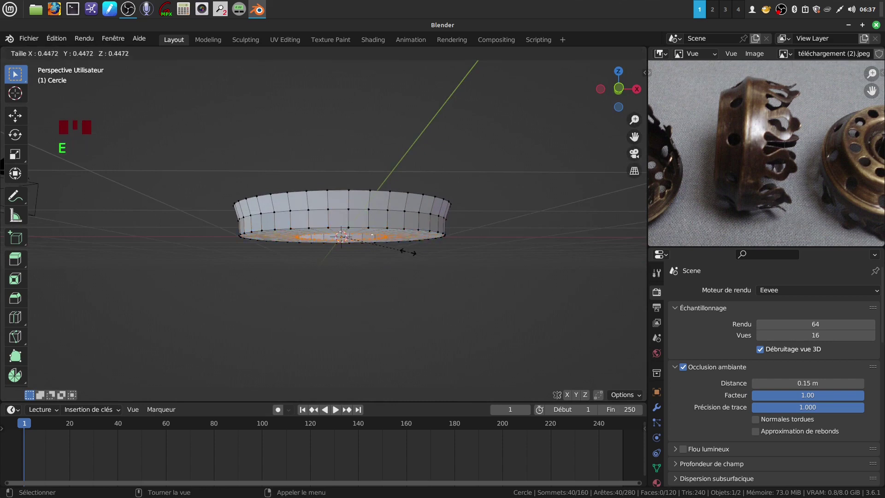
pyautogui.click(374, 240)
# - Extrude the small inner ring straight up by about 1.117 m to form the central tube
pyautogui.moveTo(462, 263); pyautogui.dragTo(444, 273, button='middle')
pyautogui.keyDown('shift'); pyautogui.moveTo(423, 234); pyautogui.dragTo(403, 258, button='middle'); pyautogui.keyUp('shift')
pyautogui.scroll(1, 409, 263)
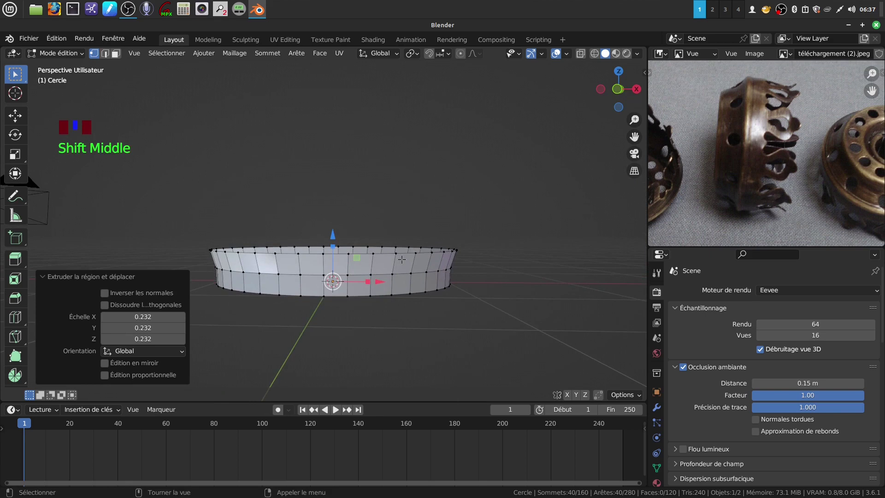
pyautogui.press('e')
pyautogui.rightClick(402, 259)
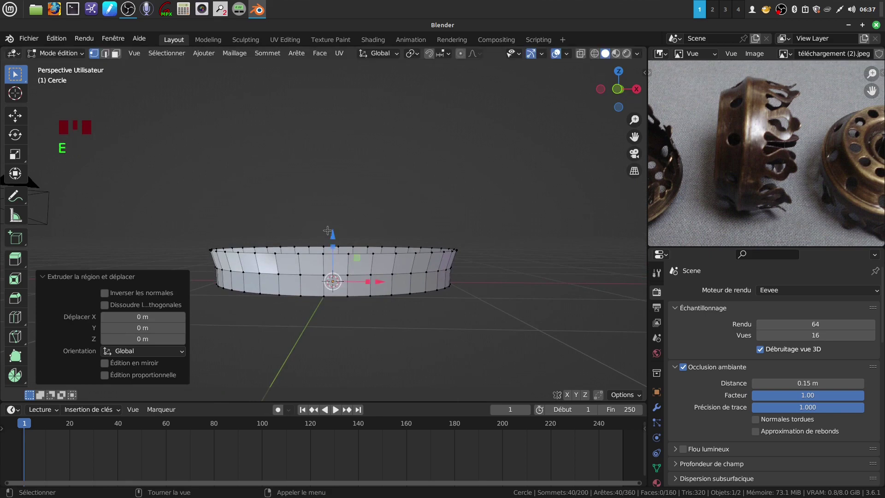
pyautogui.moveTo(333, 235); pyautogui.dragTo(333, 113)
# - Select the outer band's top edge ring in front view and extrude it outward with a scale of 1.006
pyautogui.moveTo(405, 205); pyautogui.dragTo(406, 297, button='middle')
pyautogui.scroll(2, 406, 299)
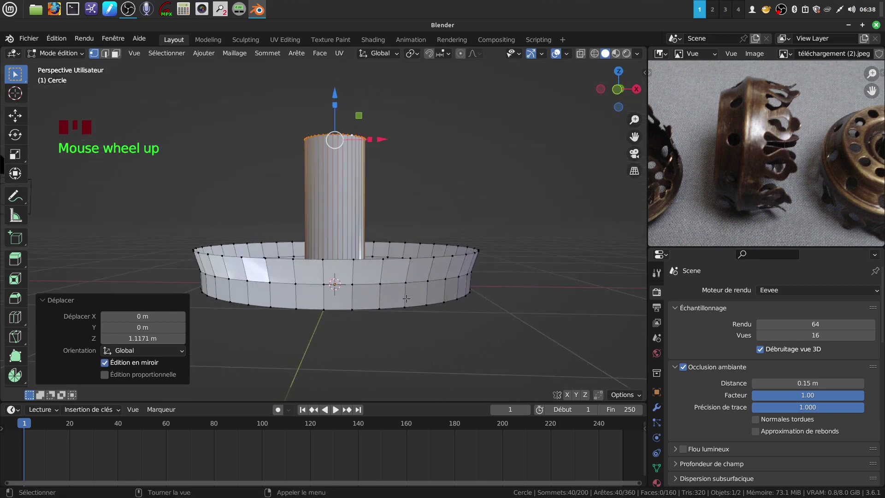
pyautogui.press('KP_1')
pyautogui.scroll(-2, 406, 299)
pyautogui.keyDown('shift'); pyautogui.moveTo(406, 298); pyautogui.dragTo(414, 304, button='middle'); pyautogui.keyUp('shift')
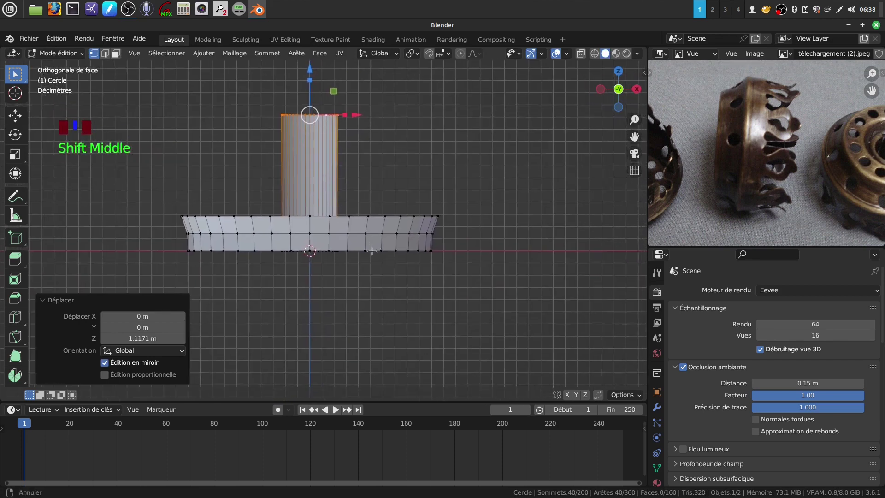
pyautogui.scroll(1, 414, 304)
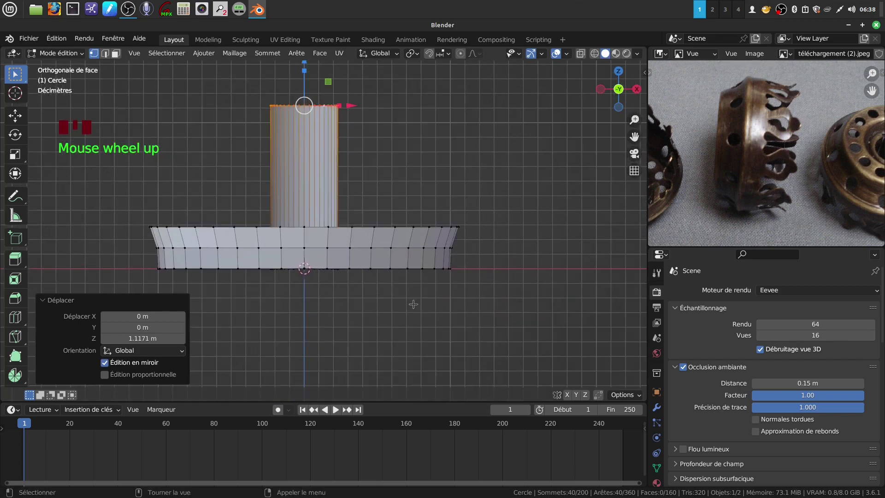
pyautogui.keyDown('alt'); pyautogui.click(385, 226); pyautogui.keyUp('alt')
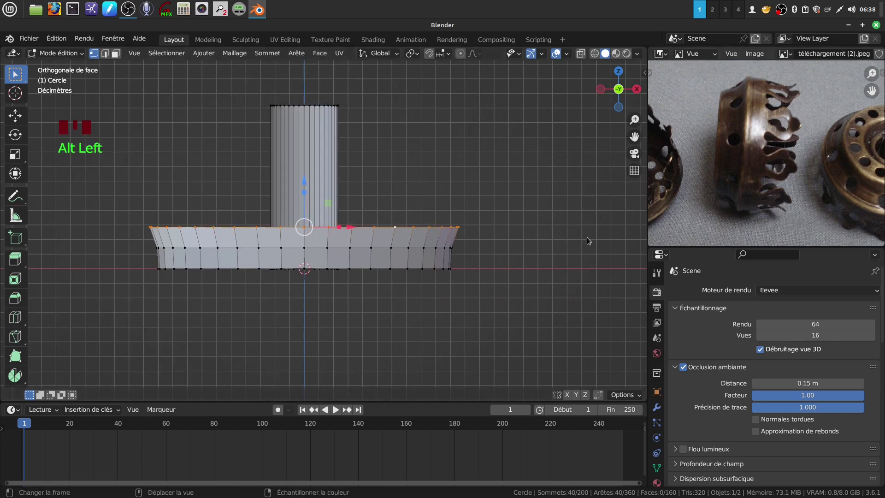
pyautogui.keyDown('shift'); pyautogui.moveTo(587, 241); pyautogui.dragTo(521, 255, button='middle'); pyautogui.keyUp('shift')
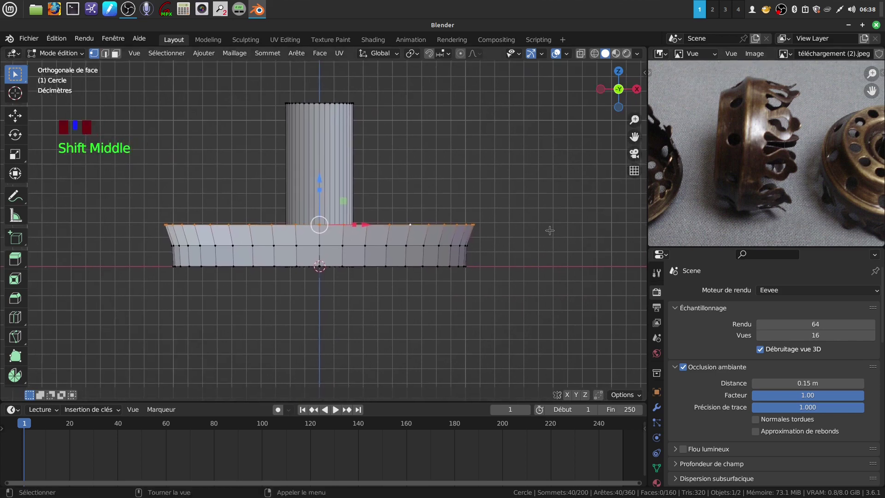
pyautogui.press('e')
pyautogui.press('s')
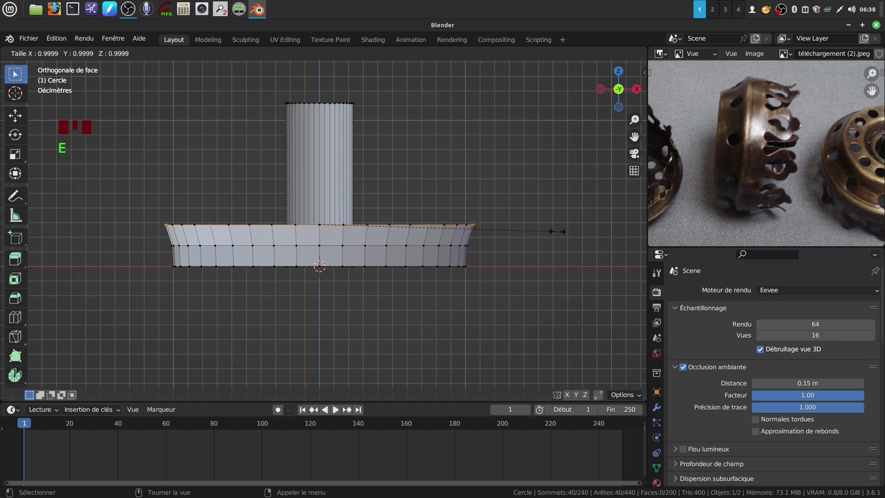
pyautogui.click(558, 232)
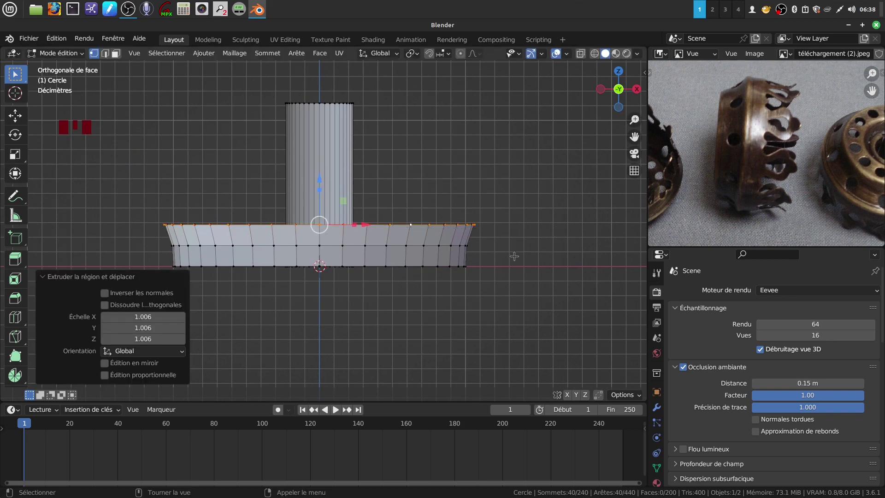
# - Extrude the outer top ring up by about 0.082 m, and extrude it again inward with a scale of 0.996
pyautogui.press('e')
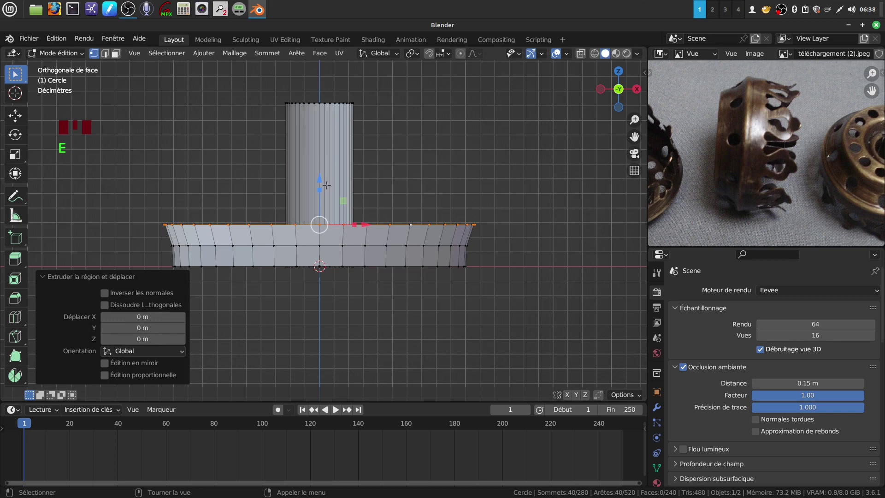
pyautogui.moveTo(320, 180); pyautogui.dragTo(320, 168)
pyautogui.press('e')
pyautogui.press('s')
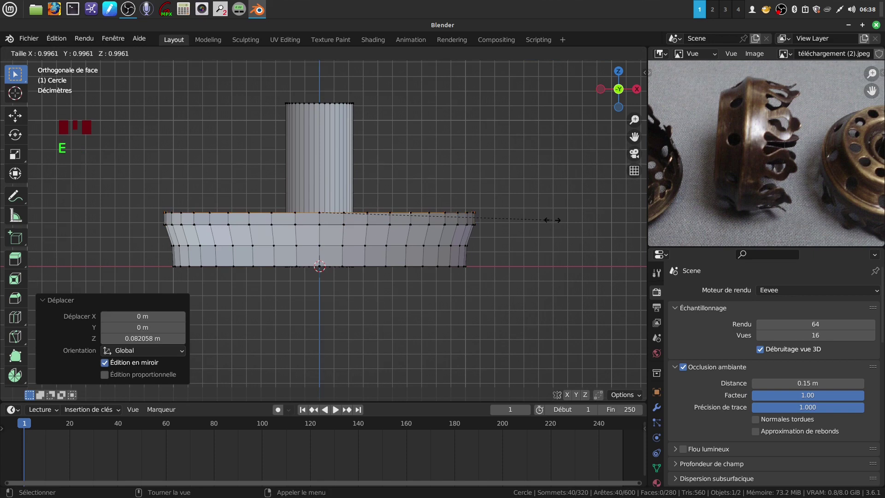
pyautogui.click(552, 220)
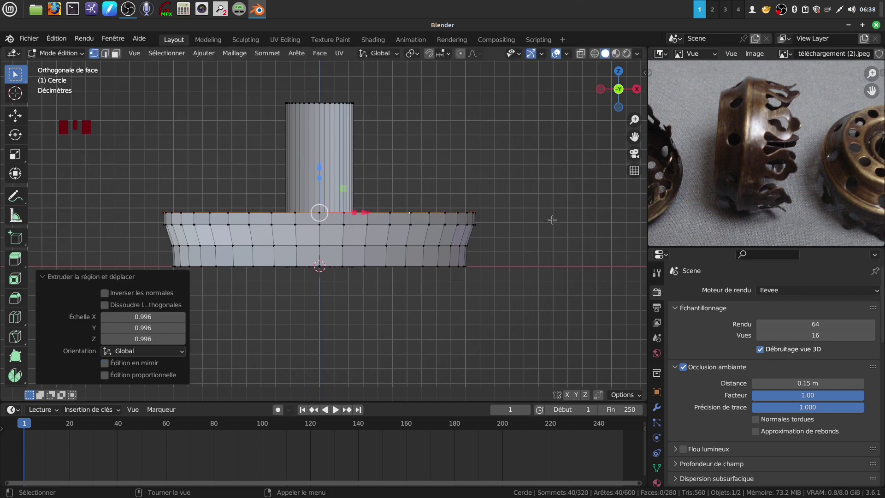
# - Extrude the outer wall's top ring straight up by about 0.142 m
pyautogui.press('e')
pyautogui.rightClick(499, 236)
pyautogui.moveTo(317, 169); pyautogui.dragTo(324, 148)
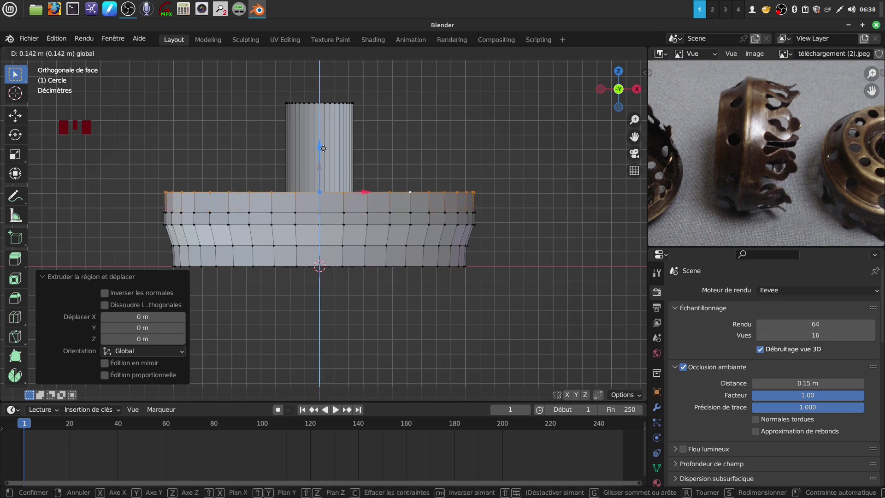
# - Extrude the outer wall's top ring up by about 0.281 m and scale the new ring by 0.964
pyautogui.keyDown('shift'); pyautogui.moveTo(407, 183); pyautogui.dragTo(405, 218, button='middle'); pyautogui.keyUp('shift')
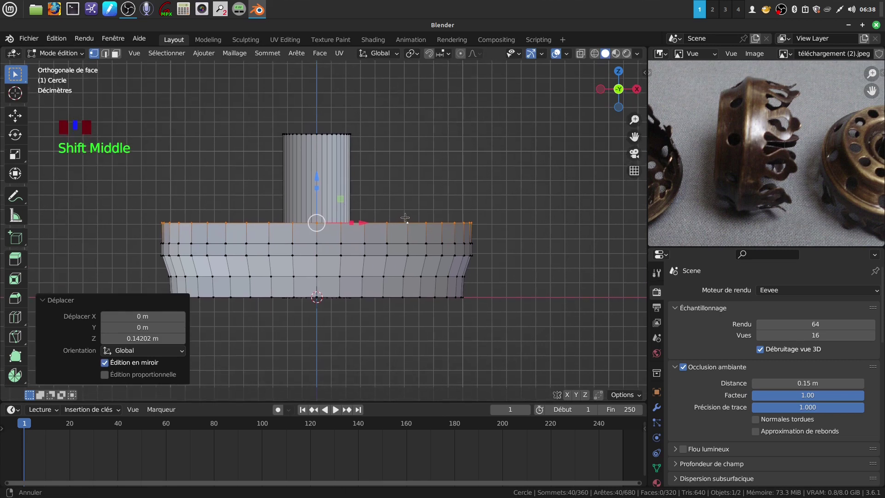
pyautogui.press('e')
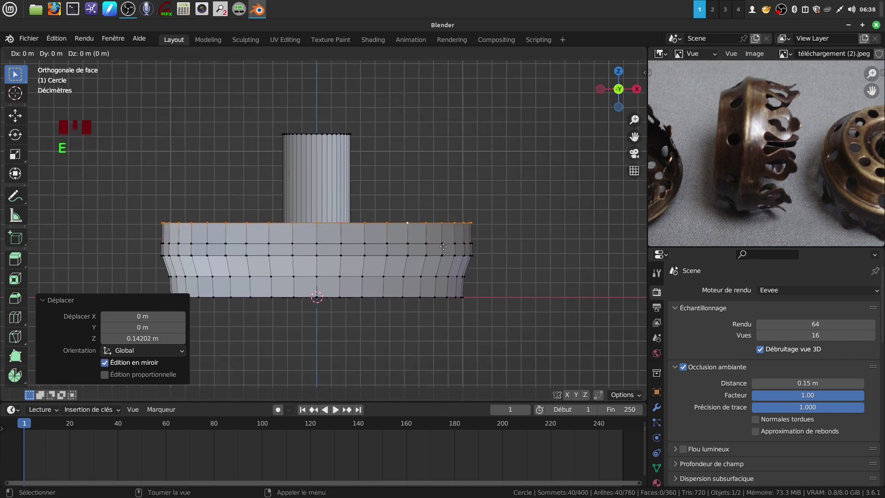
pyautogui.rightClick(443, 246)
pyautogui.moveTo(309, 182); pyautogui.dragTo(316, 137)
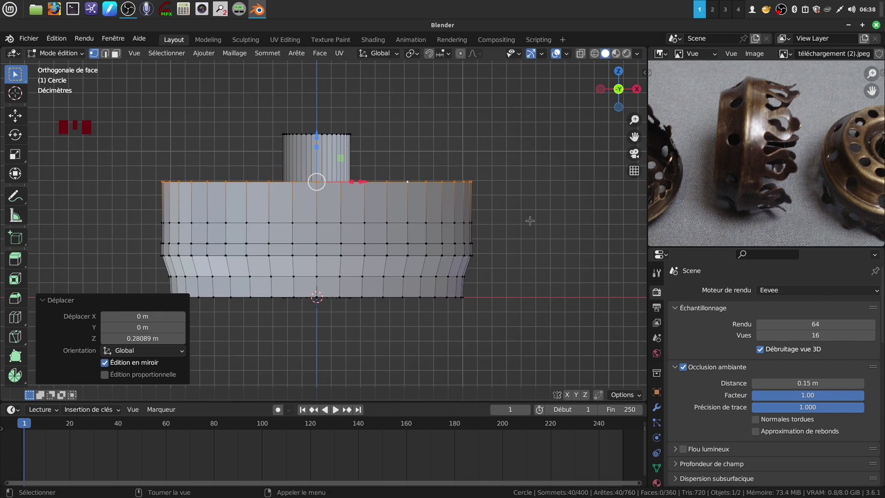
pyautogui.press('s')
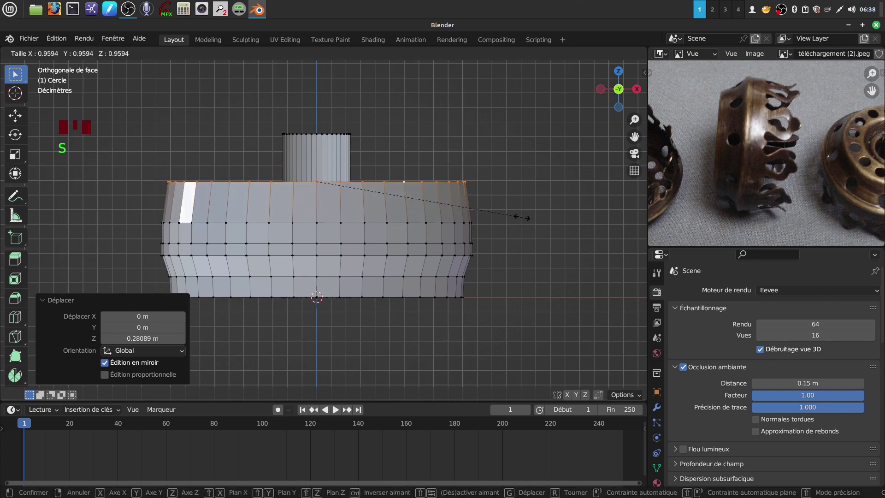
pyautogui.click(524, 218)
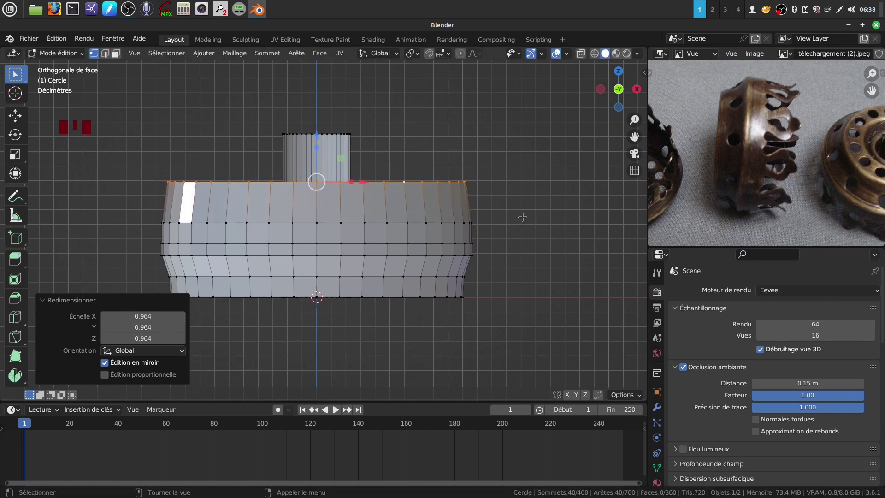
# - Extrude the narrowed top ring up by about 0.164 m and scale it by 1.056 to flare the rim
pyautogui.press('e')
pyautogui.moveTo(319, 136); pyautogui.dragTo(323, 112)
pyautogui.press('s')
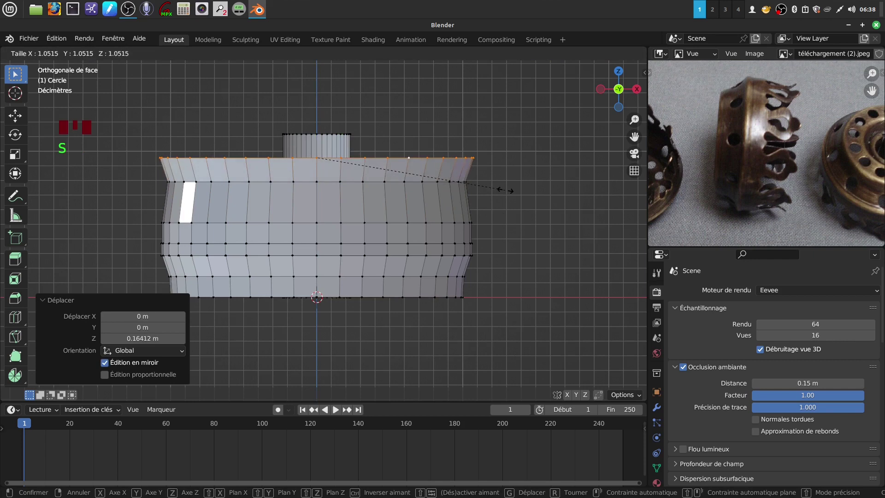
pyautogui.click(507, 189)
pyautogui.scroll(-1, 406, 245)
pyautogui.keyDown('shift'); pyautogui.moveTo(406, 245); pyautogui.dragTo(386, 220, button='middle'); pyautogui.keyUp('shift')
pyautogui.scroll(2, 415, 232)
pyautogui.scroll(-2, 409, 269)
pyautogui.keyDown('shift'); pyautogui.moveTo(386, 219); pyautogui.dragTo(376, 209, button='middle'); pyautogui.keyUp('shift')
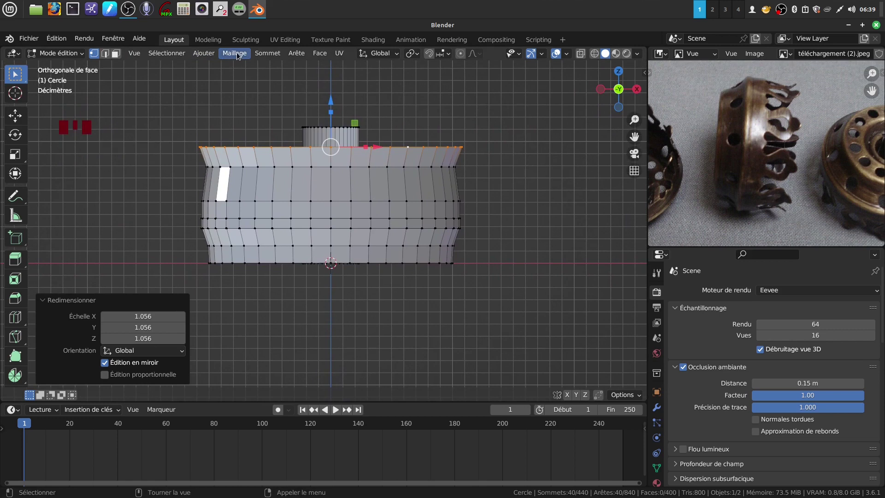
pyautogui.click(234, 53)
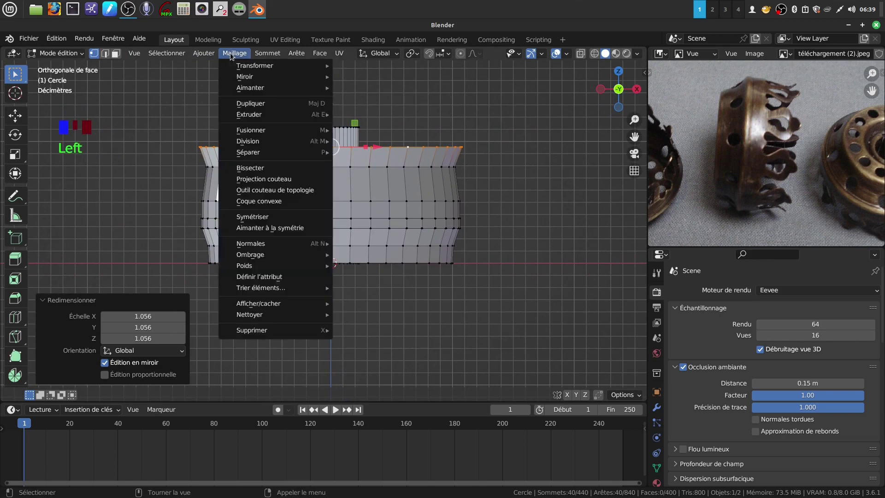
pyautogui.keyDown('shift'); pyautogui.moveTo(198, 129); pyautogui.dragTo(208, 142, button='middle'); pyautogui.keyUp('shift')
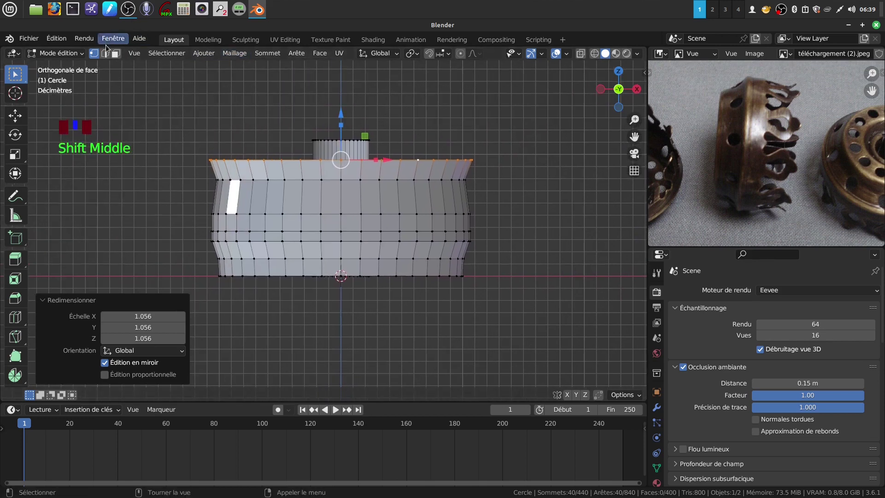
# - Keep only four adjacent front face columns of the burner and its tube by selecting them in face mode, inverting the selection and deleting the faces
pyautogui.scroll(1, 320, 246)
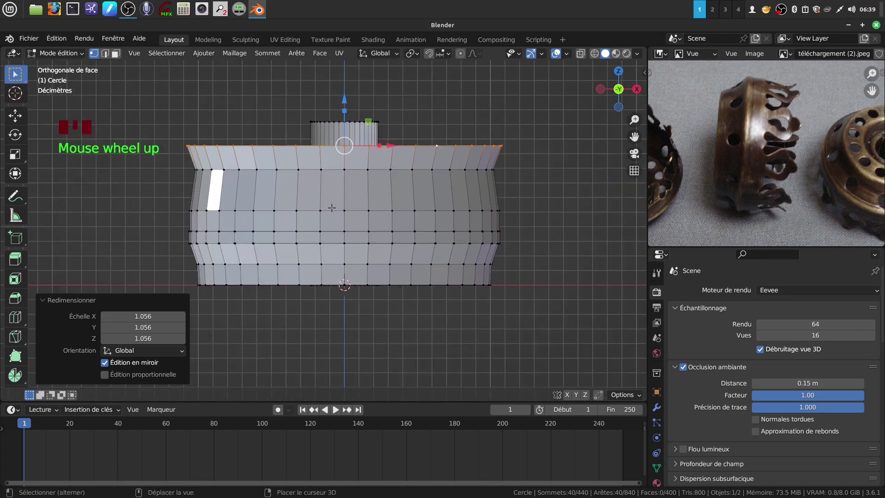
pyautogui.keyDown('shift'); pyautogui.moveTo(333, 200); pyautogui.dragTo(338, 201, button='middle'); pyautogui.keyUp('shift')
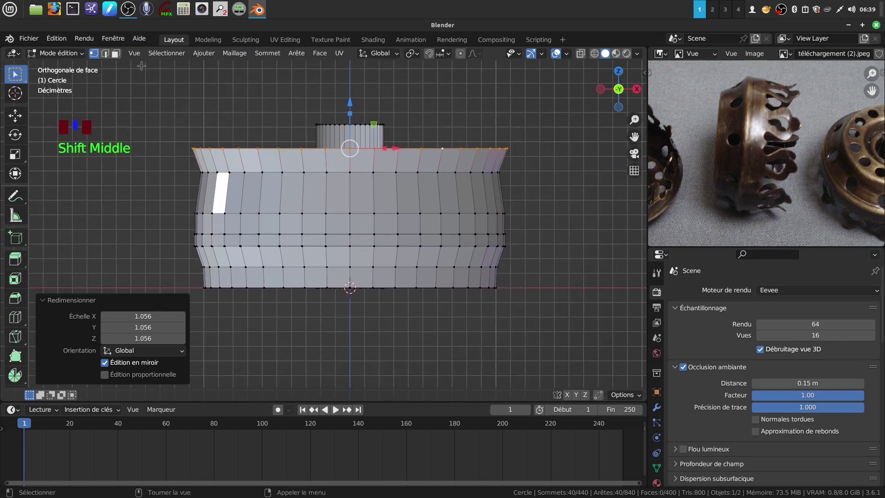
pyautogui.click(116, 53)
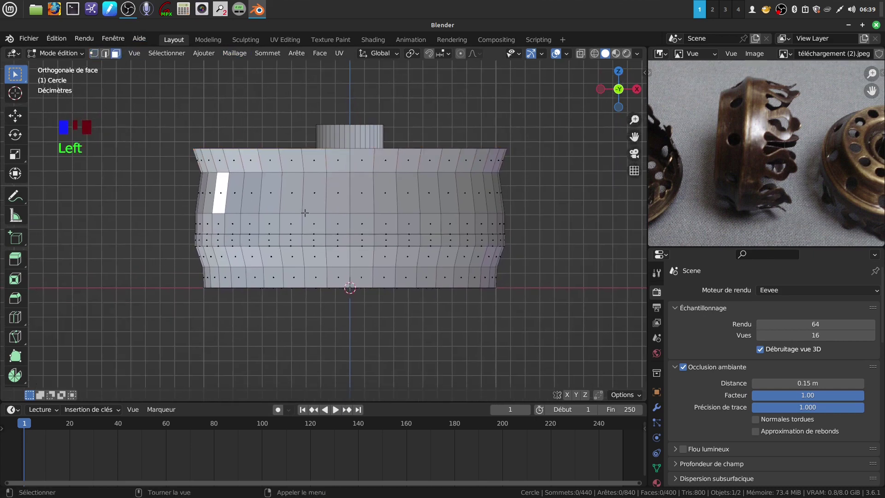
pyautogui.keyDown('alt'); pyautogui.click(339, 172); pyautogui.keyUp('alt')
pyautogui.keyDown('alt'); pyautogui.keyDown('shift'); pyautogui.click(313, 173); pyautogui.keyUp('shift'); pyautogui.keyUp('alt')
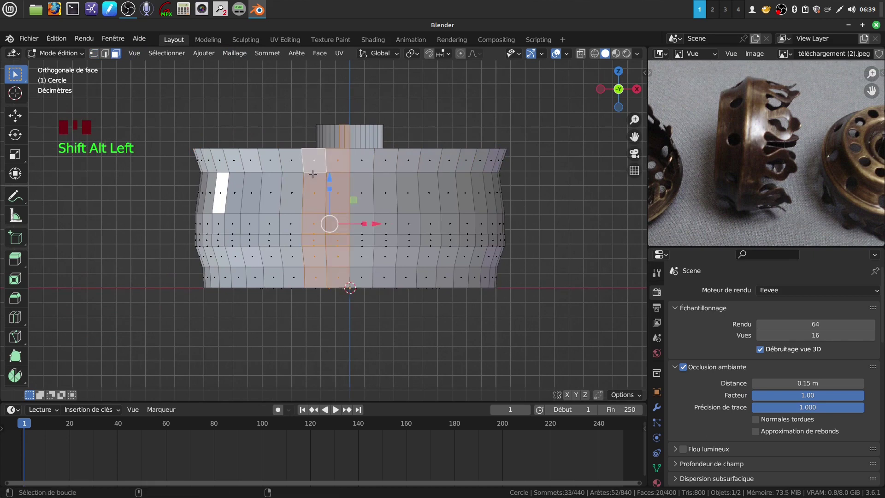
pyautogui.keyDown('alt'); pyautogui.keyDown('shift'); pyautogui.click(364, 173); pyautogui.keyUp('shift'); pyautogui.keyUp('alt')
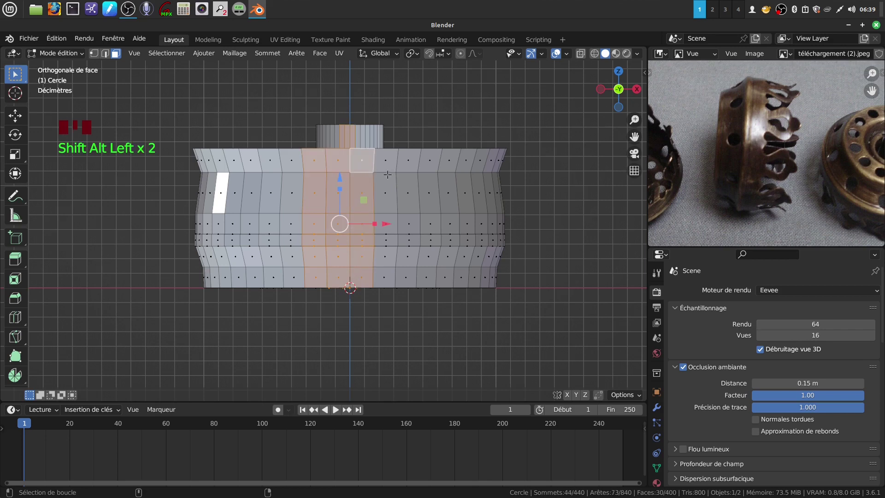
pyautogui.keyDown('alt'); pyautogui.keyDown('shift'); pyautogui.click(387, 175); pyautogui.keyUp('shift'); pyautogui.keyUp('alt')
pyautogui.keyDown('shift'); pyautogui.moveTo(389, 278); pyautogui.dragTo(405, 272, button='middle'); pyautogui.keyUp('shift')
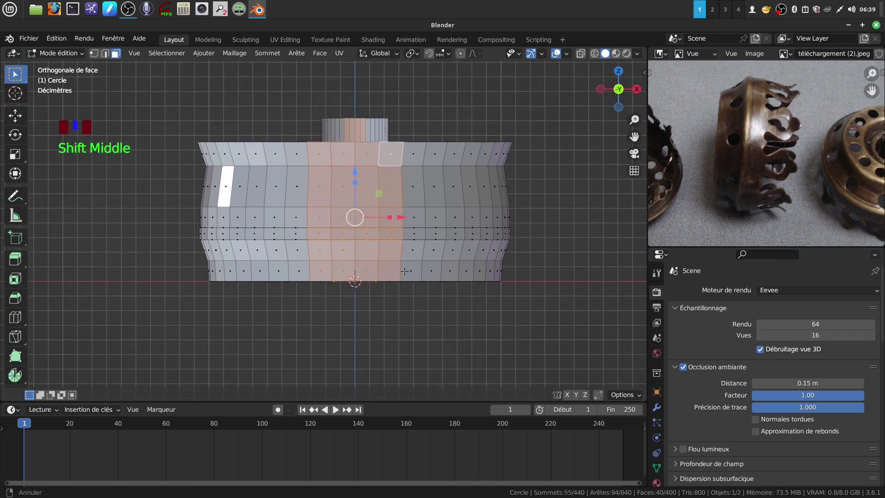
pyautogui.click(162, 53)
pyautogui.click(172, 89)
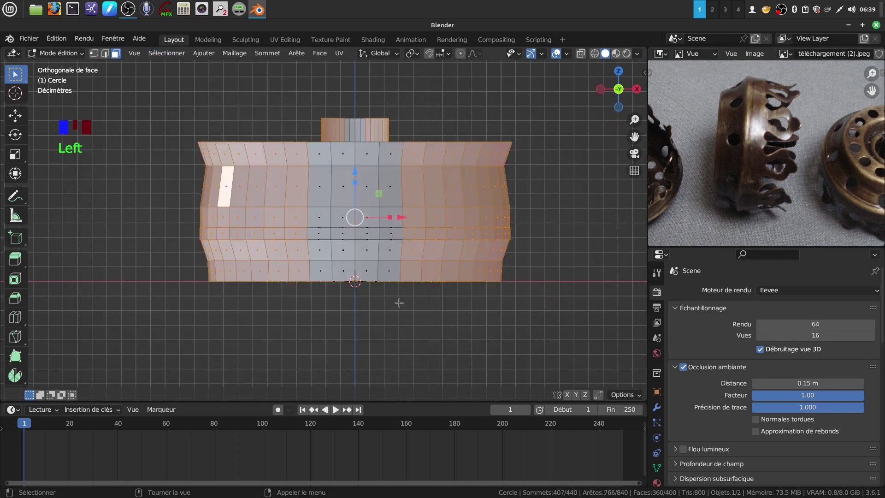
pyautogui.press('x')
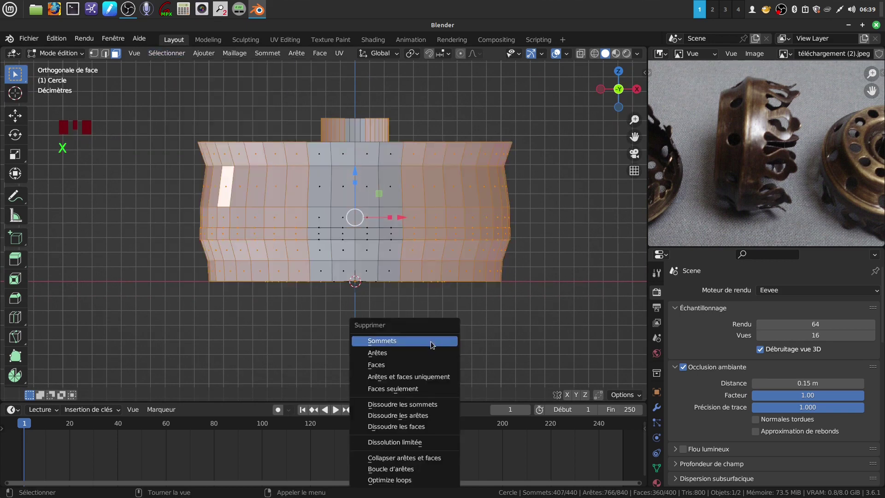
pyautogui.click(408, 365)
pyautogui.keyDown('shift'); pyautogui.moveTo(399, 289); pyautogui.dragTo(360, 278, button='middle'); pyautogui.keyUp('shift')
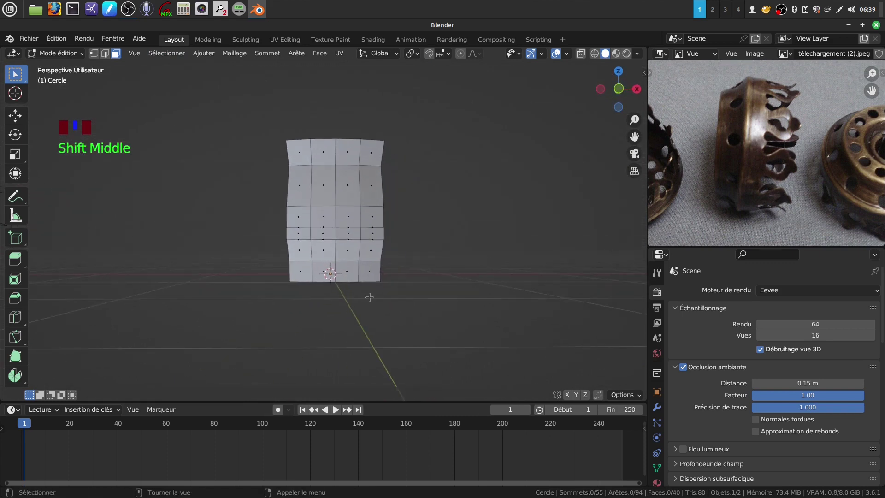
pyautogui.press('KP_1')
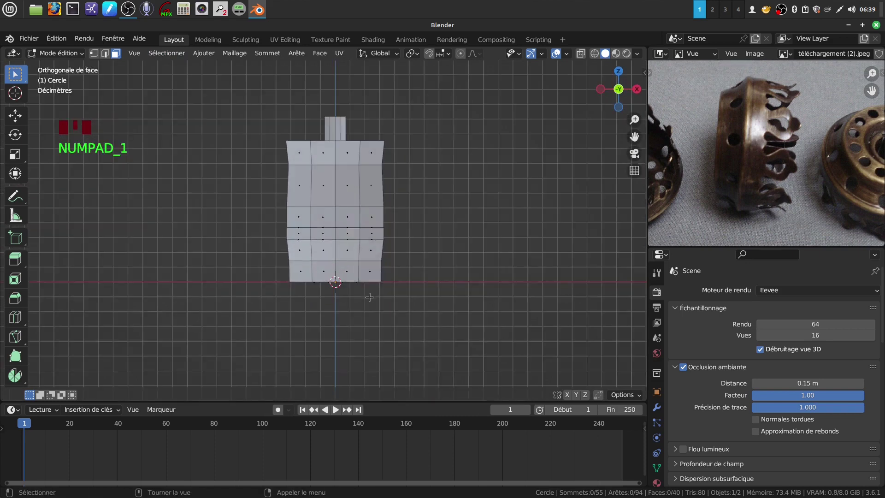
pyautogui.moveTo(378, 287)
pyautogui.keyDown('shift'); pyautogui.mouseDown(button='middle')
pyautogui.moveTo(389, 283)
pyautogui.moveTo(393, 295)
pyautogui.moveTo(368, 291)
pyautogui.mouseUp(button='middle'); pyautogui.keyUp('shift')
pyautogui.keyDown('shift'); pyautogui.moveTo(322, 311); pyautogui.dragTo(356, 272, button='middle'); pyautogui.keyUp('shift')
pyautogui.press('KP_1')
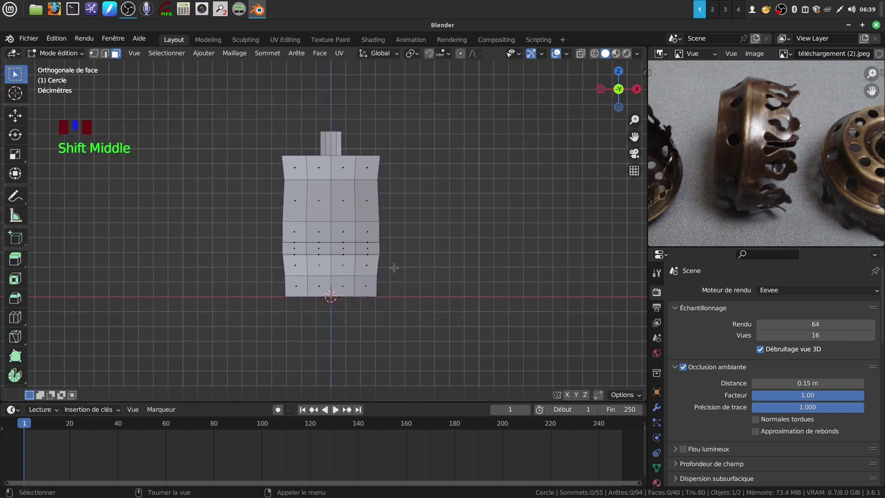
pyautogui.press('Tab')
pyautogui.press('Tab')
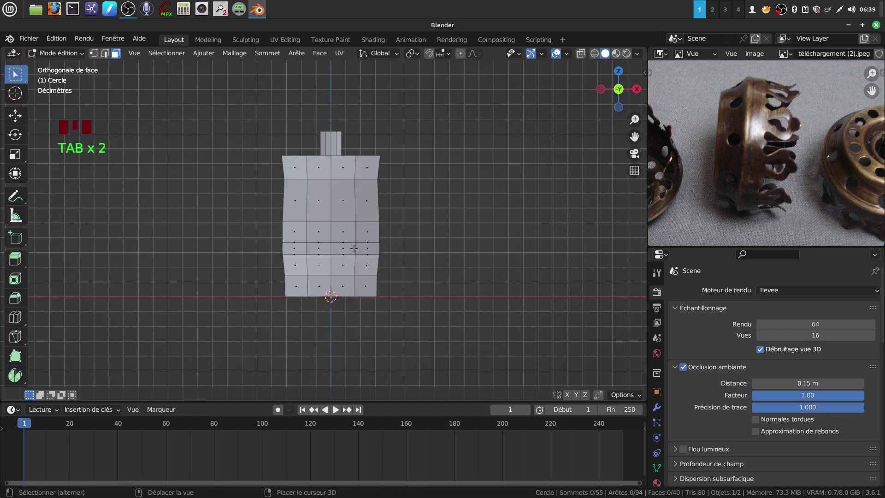
# - Delete the two uppermost faces of the outer wall in both the leftmost and rightmost columns of the remaining slice
pyautogui.keyDown('shift'); pyautogui.moveTo(354, 249); pyautogui.dragTo(383, 265, button='middle'); pyautogui.keyUp('shift')
pyautogui.scroll(1, 378, 290)
pyautogui.click(317, 174)
pyautogui.keyDown('shift'); pyautogui.click(322, 208); pyautogui.keyUp('shift')
pyautogui.keyDown('shift'); pyautogui.click(336, 253); pyautogui.keyUp('shift')
pyautogui.keyDown('shift'); pyautogui.click(405, 175); pyautogui.keyUp('shift')
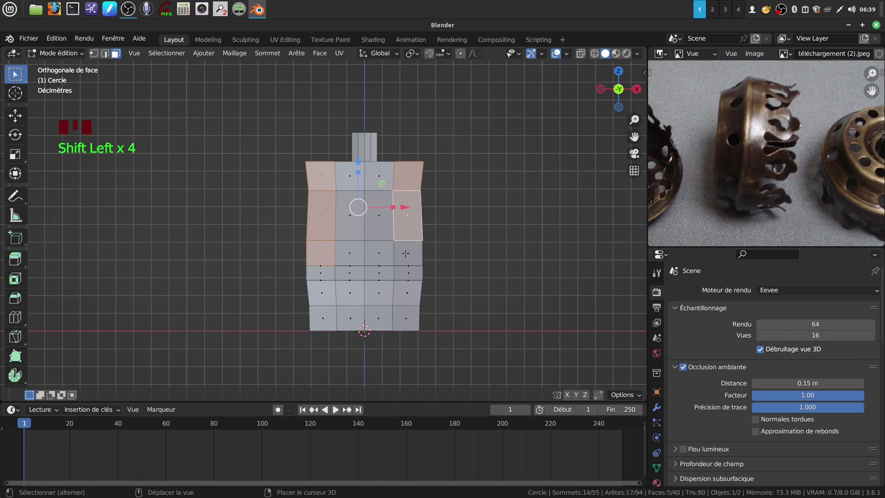
pyautogui.keyDown('shift'); pyautogui.click(318, 253); pyautogui.keyUp('shift')
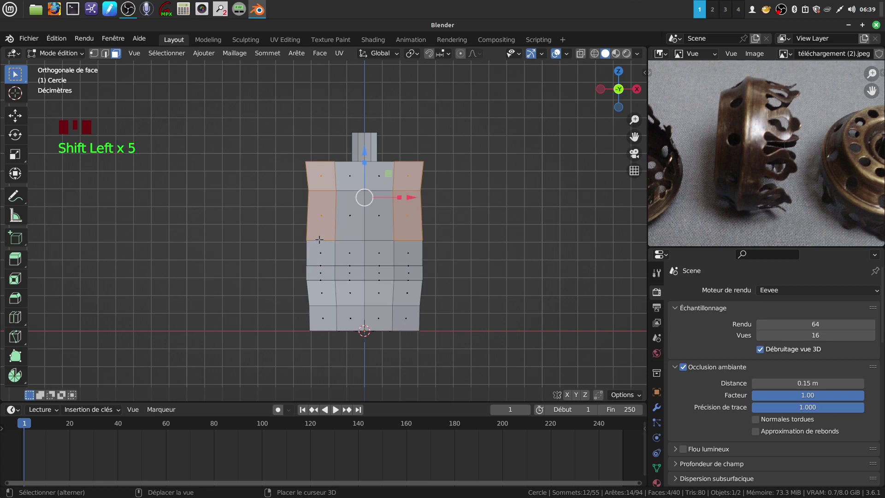
pyautogui.keyDown('shift'); pyautogui.moveTo(401, 228); pyautogui.dragTo(392, 226, button='middle'); pyautogui.keyUp('shift')
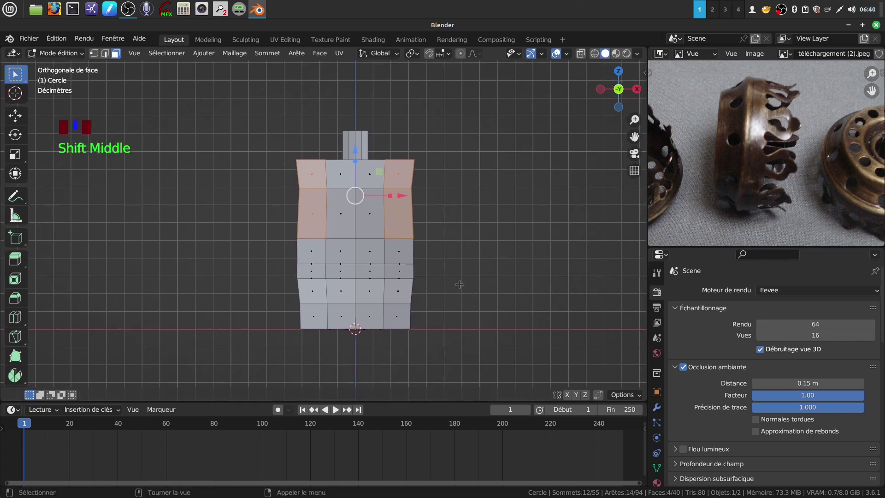
pyautogui.press('x')
pyautogui.click(444, 254)
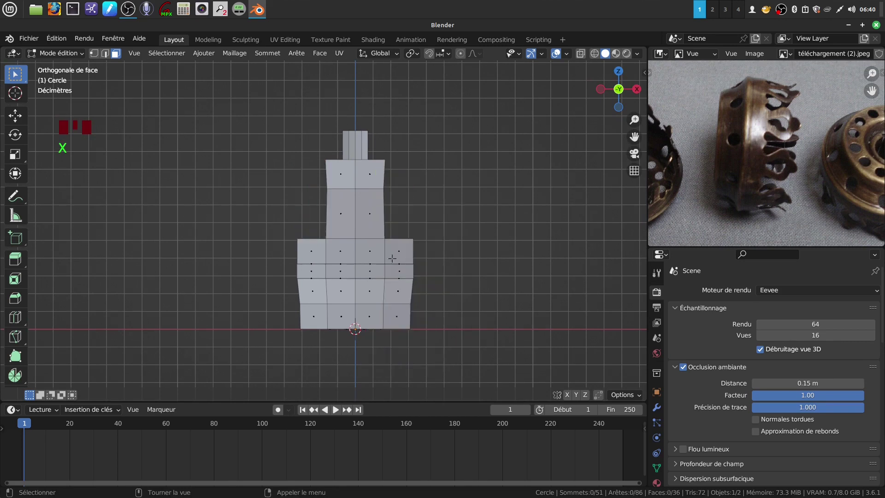
# - Box-select the vertices along the slice's left and right borders in turn, and clear the selection
pyautogui.moveTo(379, 247)
pyautogui.keyDown('shift'); pyautogui.mouseDown(button='middle')
pyautogui.moveTo(353, 264)
pyautogui.moveTo(372, 254)
pyautogui.moveTo(375, 266)
pyautogui.moveTo(360, 259)
pyautogui.moveTo(364, 241)
pyautogui.moveTo(364, 249)
pyautogui.mouseUp(button='middle'); pyautogui.keyUp('shift')
pyautogui.scroll(2, 374, 296)
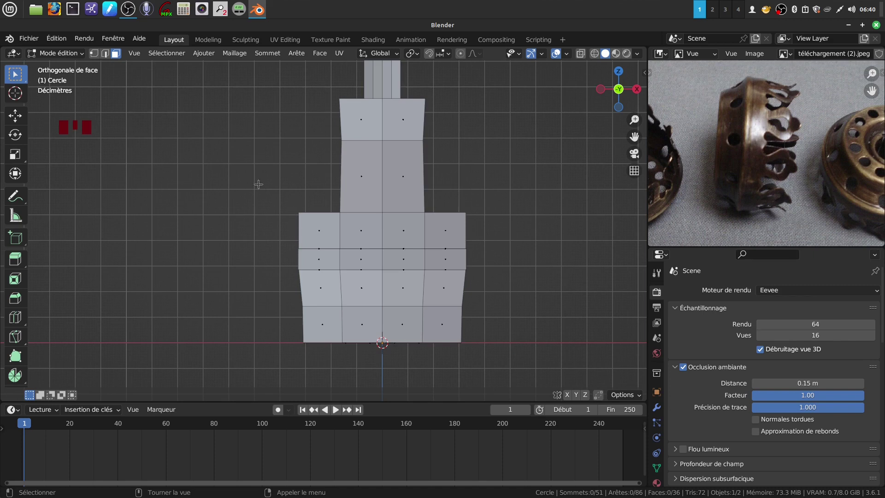
pyautogui.click(94, 53)
pyautogui.moveTo(271, 199); pyautogui.dragTo(316, 384)
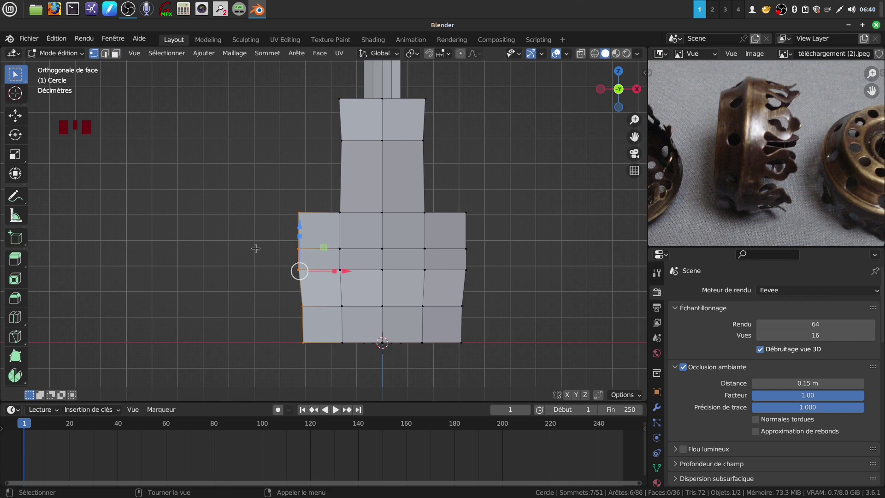
pyautogui.moveTo(456, 203); pyautogui.dragTo(498, 351)
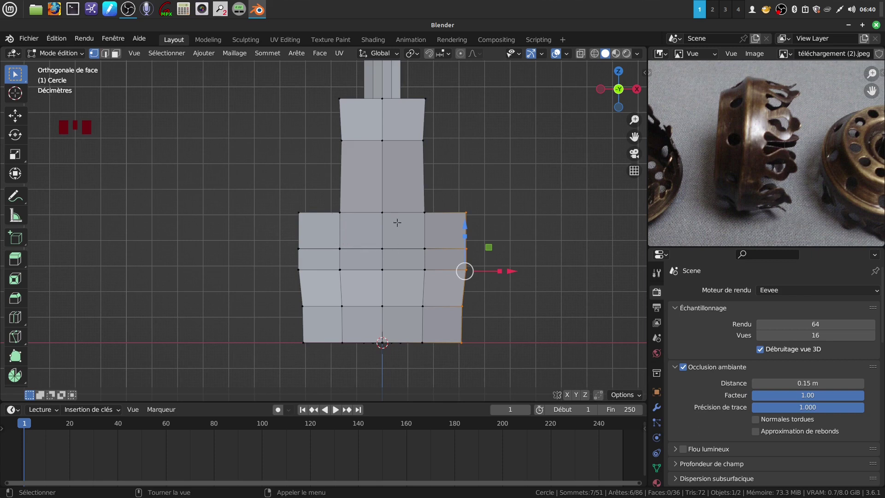
pyautogui.click(517, 330)
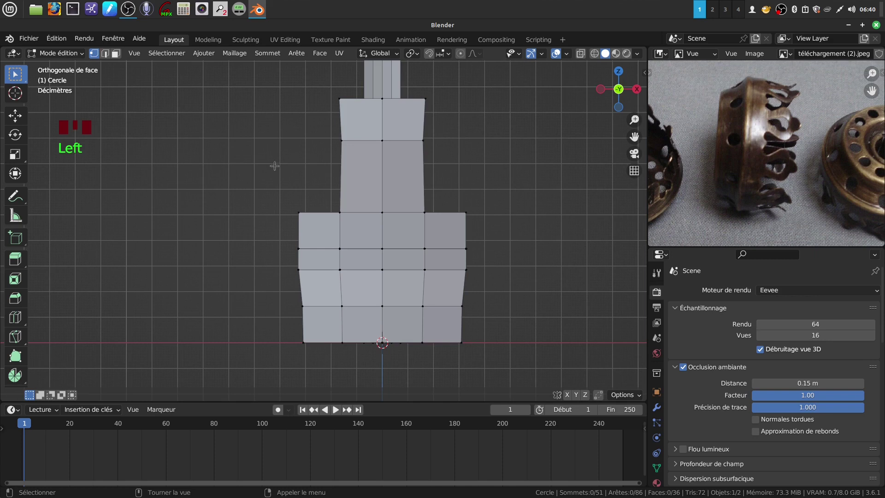
# - Leave Edit Mode and add a plain-axes empty at the world origin
pyautogui.keyDown('shift'); pyautogui.moveTo(372, 198); pyautogui.dragTo(302, 220, button='middle'); pyautogui.keyUp('shift')
pyautogui.keyDown('shift'); pyautogui.middleClick(365, 213); pyautogui.keyUp('shift')
pyautogui.scroll(-3, 366, 210)
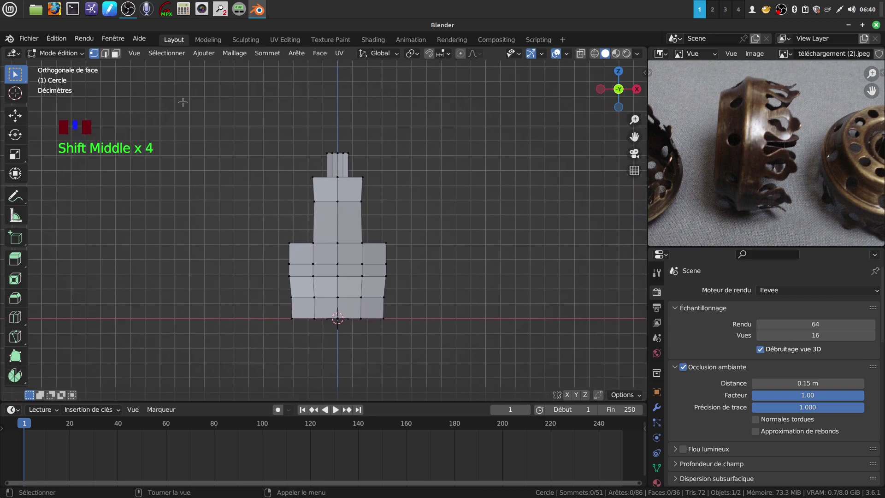
pyautogui.click(208, 54)
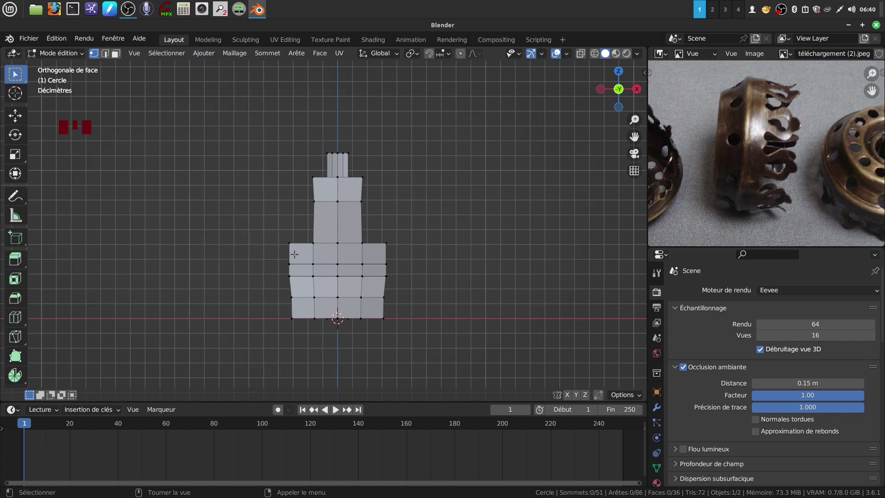
pyautogui.press('Tab')
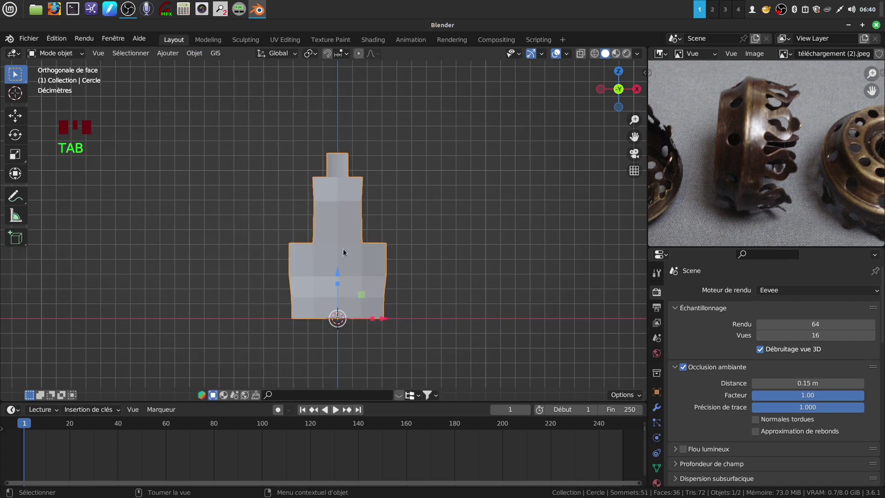
pyautogui.click(167, 54)
pyautogui.moveTo(192, 200)
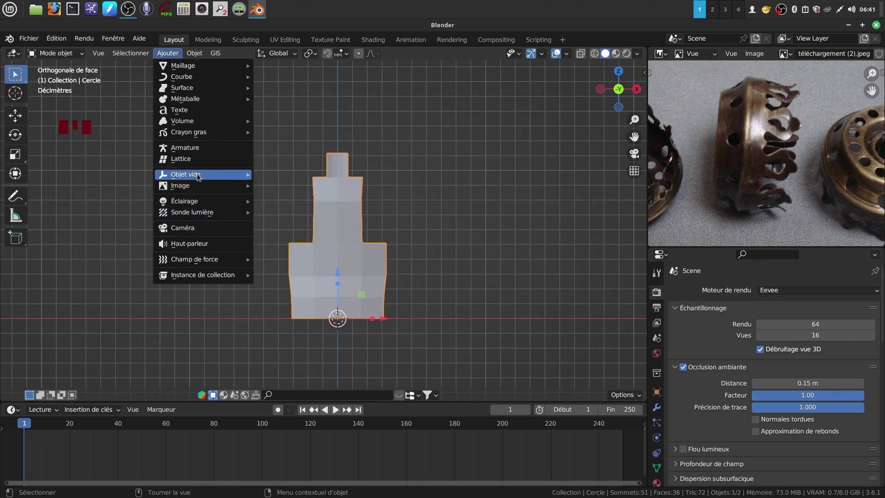
pyautogui.moveTo(198, 176)
pyautogui.click(291, 176)
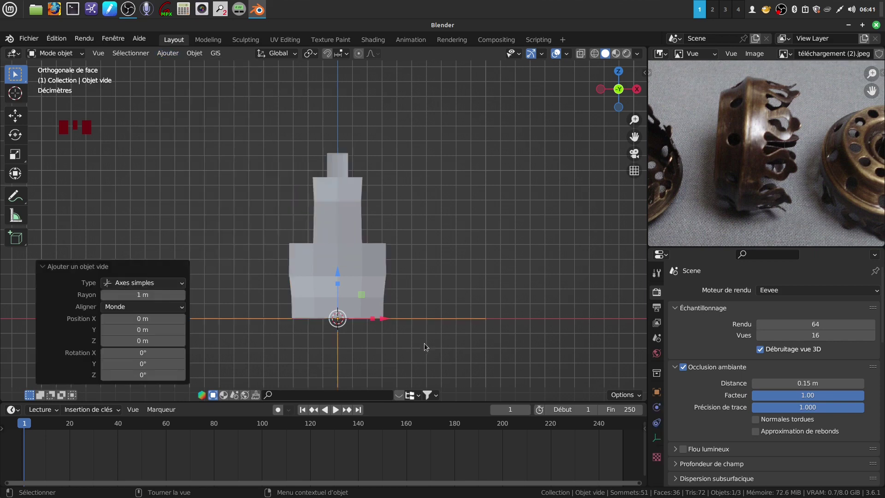
# - Select the burner slice and add an Array (Réseau) modifier to it
pyautogui.scroll(-2, 428, 293)
pyautogui.keyDown('shift'); pyautogui.moveTo(365, 279); pyautogui.dragTo(365, 257, button='middle'); pyautogui.keyUp('shift')
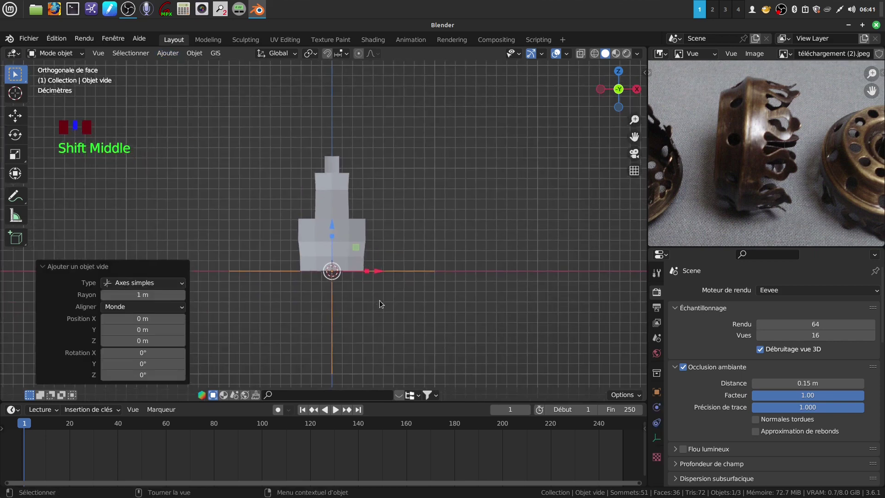
pyautogui.keyDown('shift'); pyautogui.moveTo(367, 227); pyautogui.dragTo(378, 283, button='middle'); pyautogui.keyUp('shift')
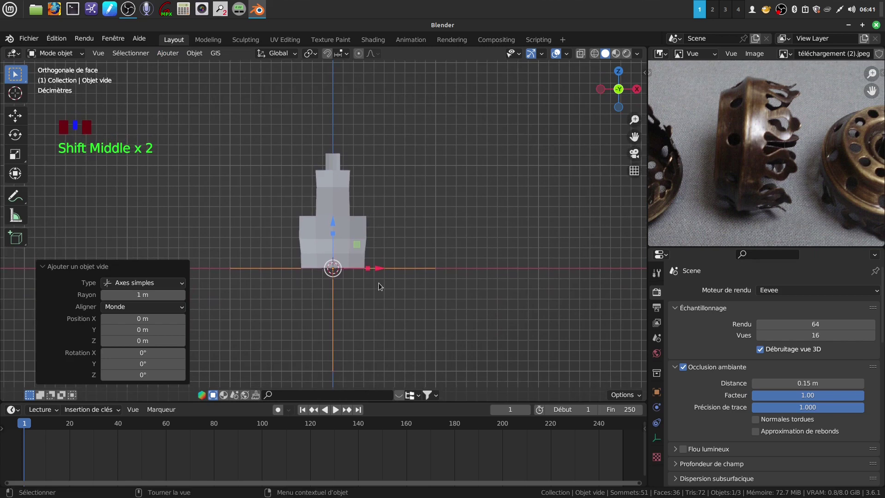
pyautogui.scroll(2, 397, 276)
pyautogui.press('Tab')
pyautogui.click(372, 239)
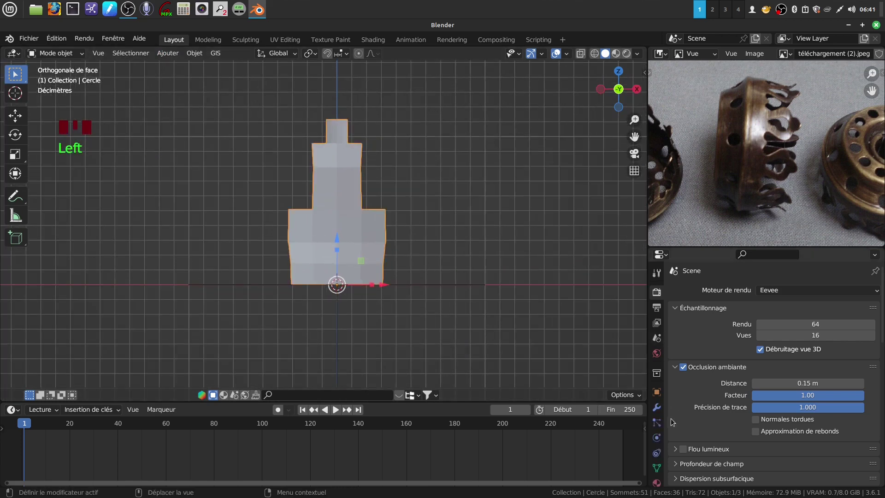
pyautogui.click(657, 408)
pyautogui.scroll(-2, 719, 330)
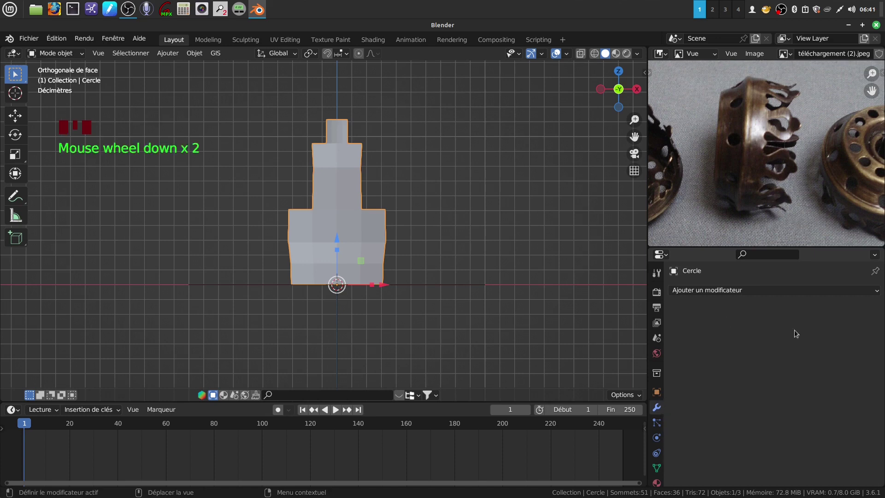
pyautogui.click(877, 295)
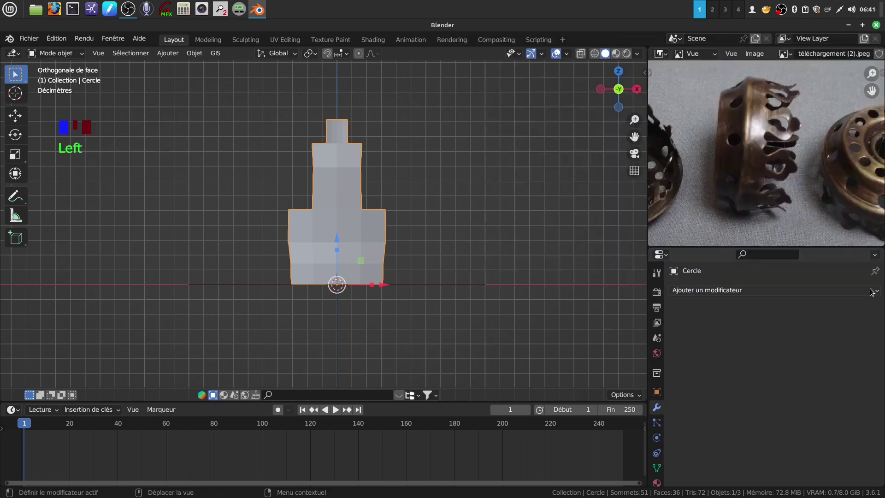
pyautogui.click(877, 293)
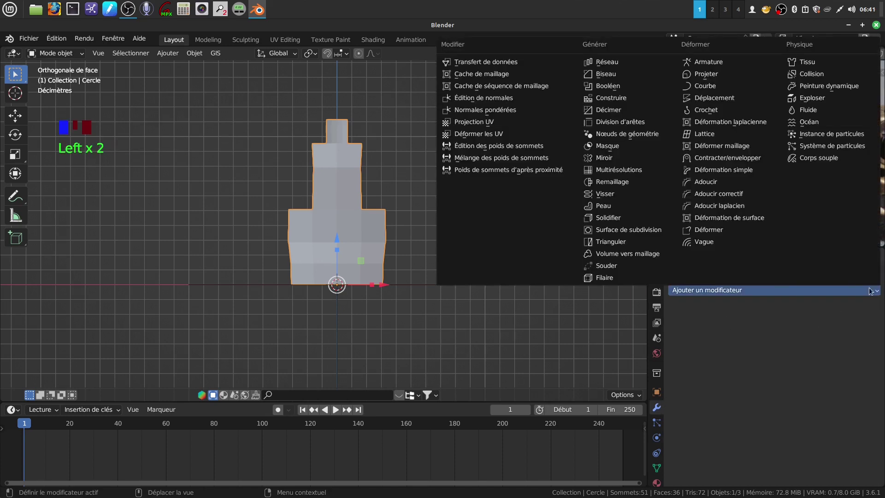
pyautogui.click(614, 63)
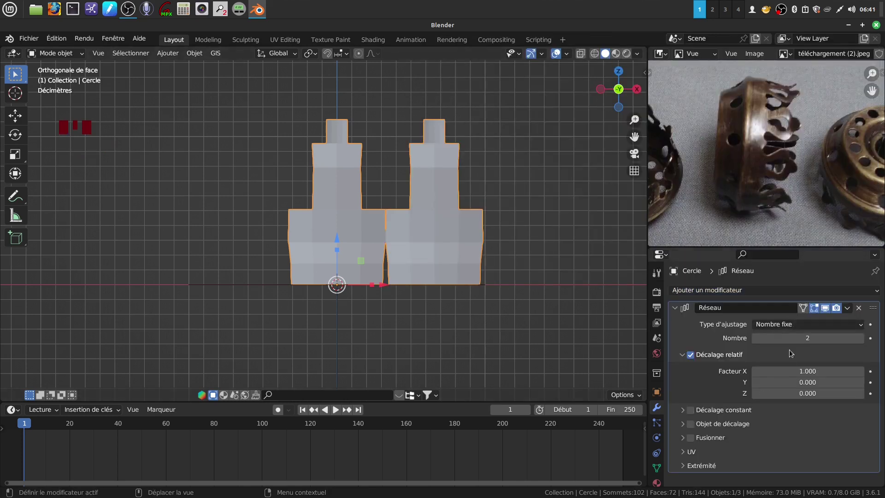
# - Switch the Array modifier from relative offset to object offset and set its count to 10
pyautogui.click(690, 355)
pyautogui.scroll(-3, 809, 433)
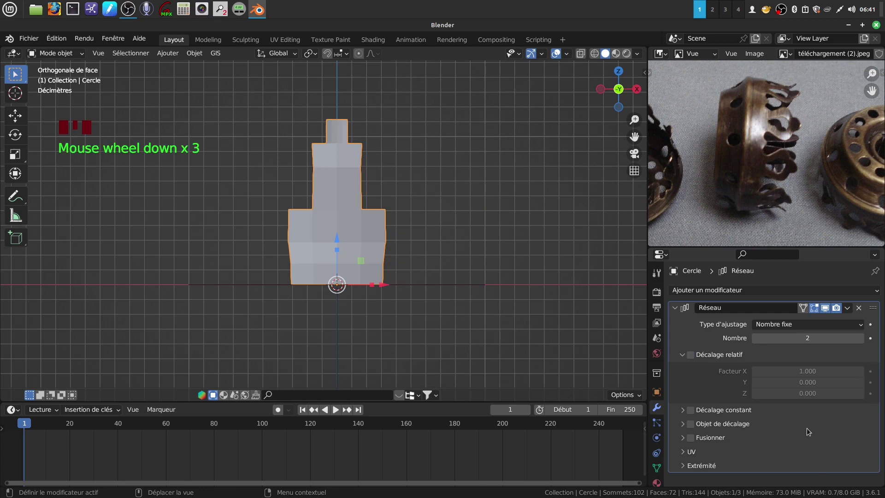
pyautogui.click(691, 424)
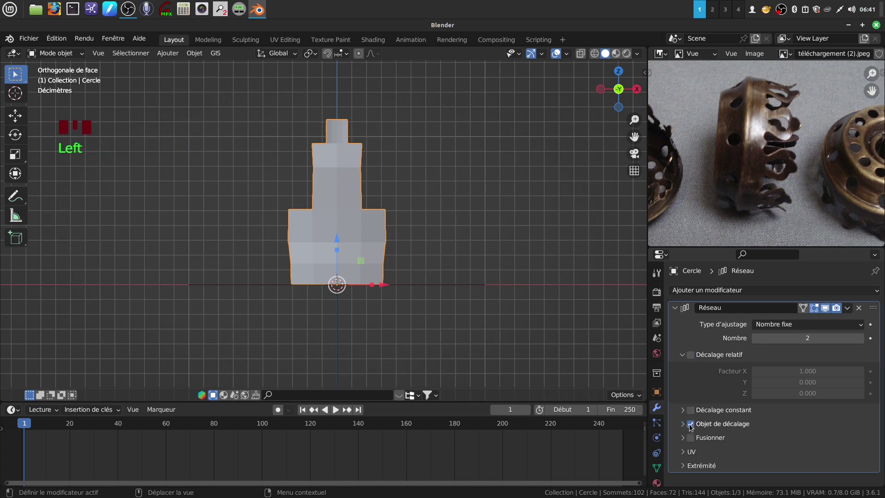
pyautogui.scroll(-1, 807, 436)
pyautogui.click(807, 338)
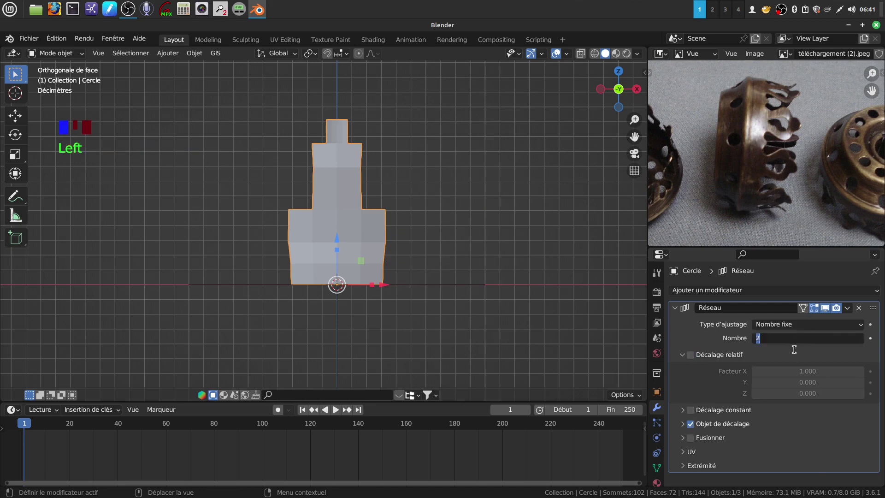
pyautogui.write('10')
pyautogui.press('Return')
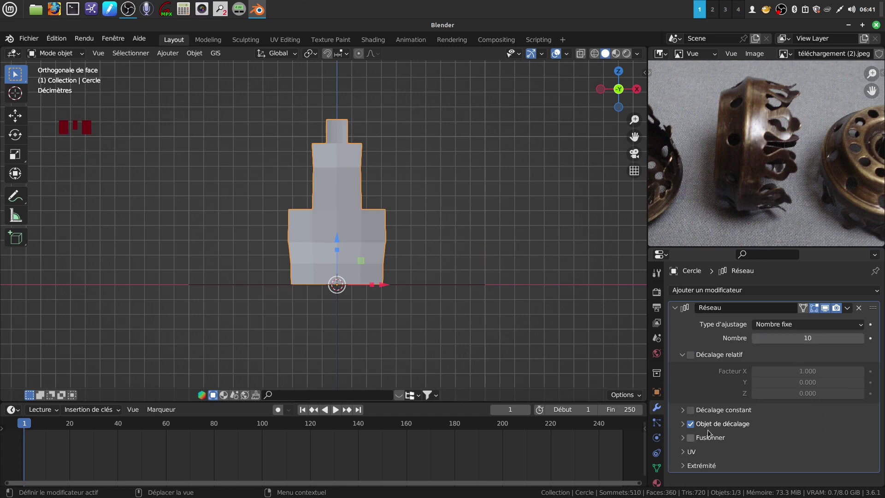
# - Assign the empty (Objet vide) as the array's offset object
pyautogui.click(681, 424)
pyautogui.click(761, 440)
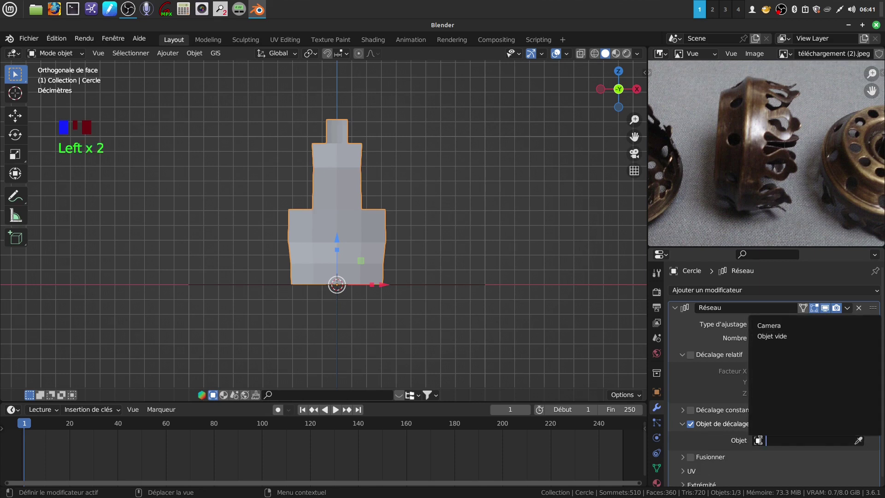
pyautogui.click(772, 336)
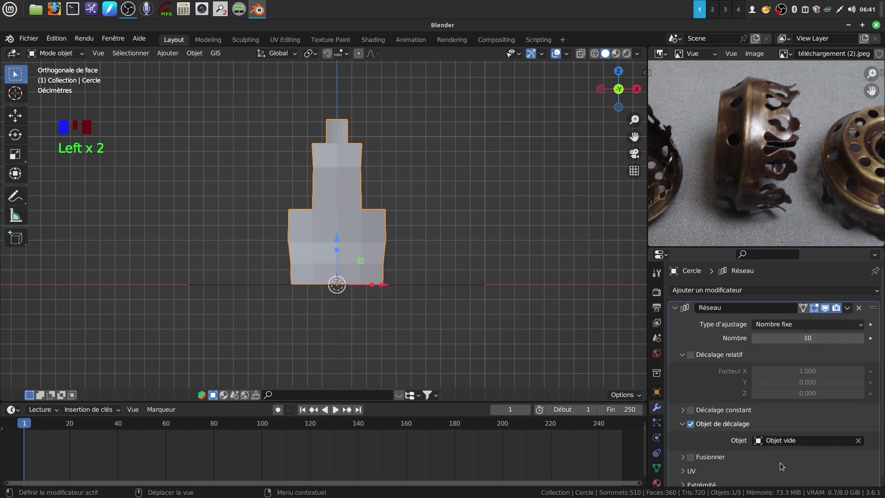
# - Enable merging (Fusionner) in the array, including its first and last copies (Première et dernière copie)
pyautogui.scroll(-3, 782, 467)
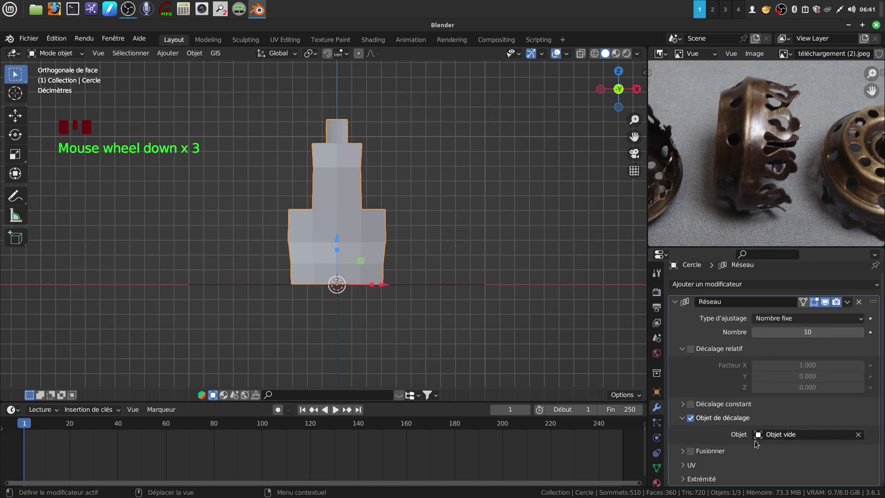
pyautogui.click(690, 451)
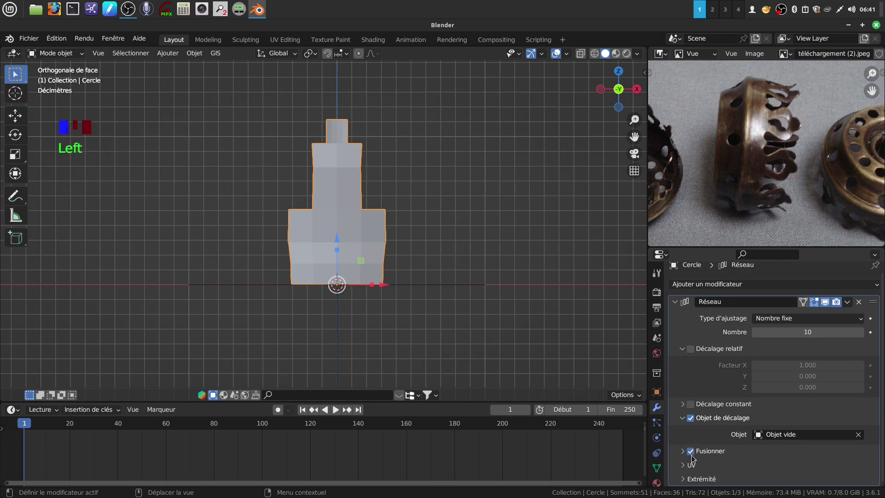
pyautogui.click(683, 452)
pyautogui.scroll(-2, 751, 470)
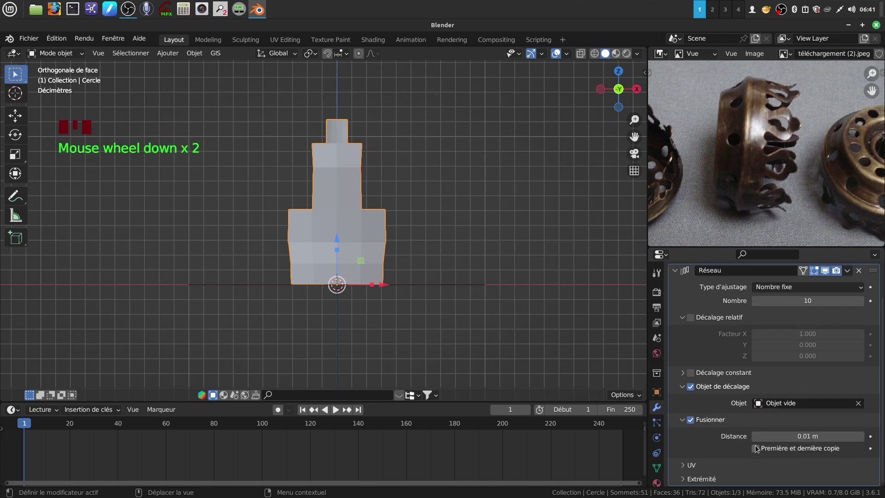
pyautogui.click(756, 448)
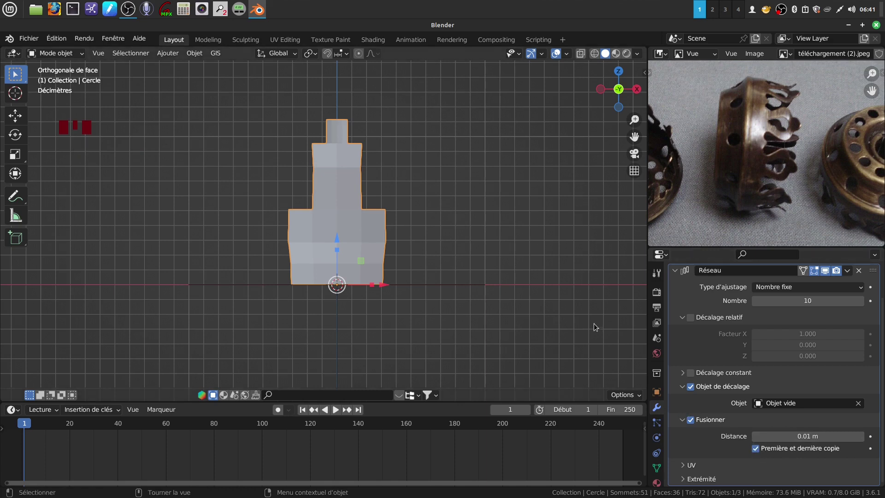
# - Select the empty and rotate it about 35.9° around the global Z axis to spread the copies into a ring
pyautogui.click(261, 286)
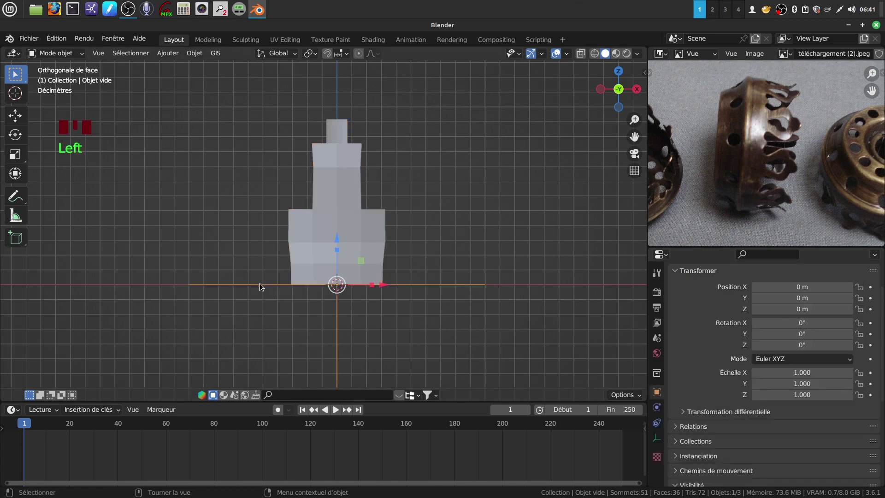
pyautogui.moveTo(429, 309); pyautogui.dragTo(490, 332, button='middle')
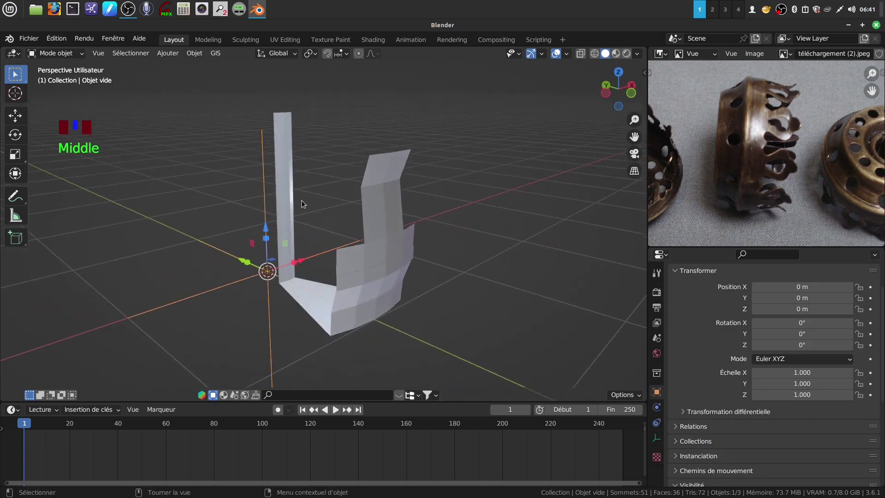
pyautogui.press('r')
pyautogui.press('z')
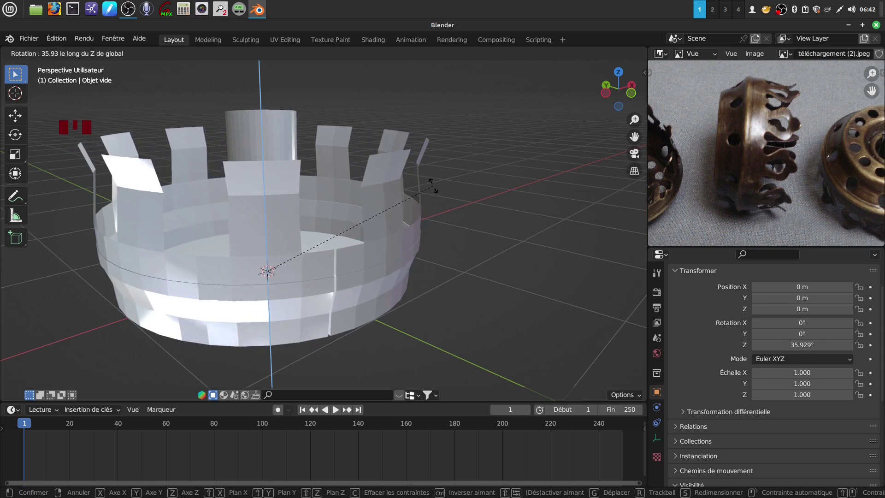
pyautogui.click(432, 184)
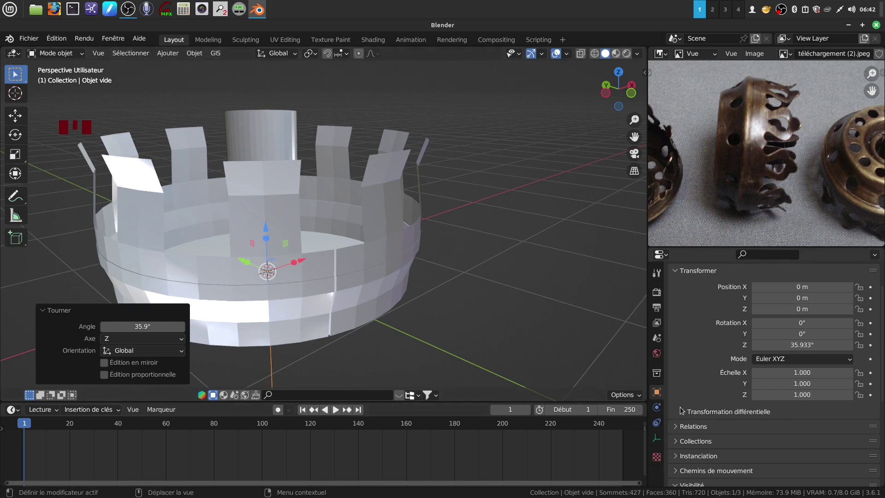
# - Set the empty's Z rotation to exactly 36°
pyautogui.scroll(3, 776, 401)
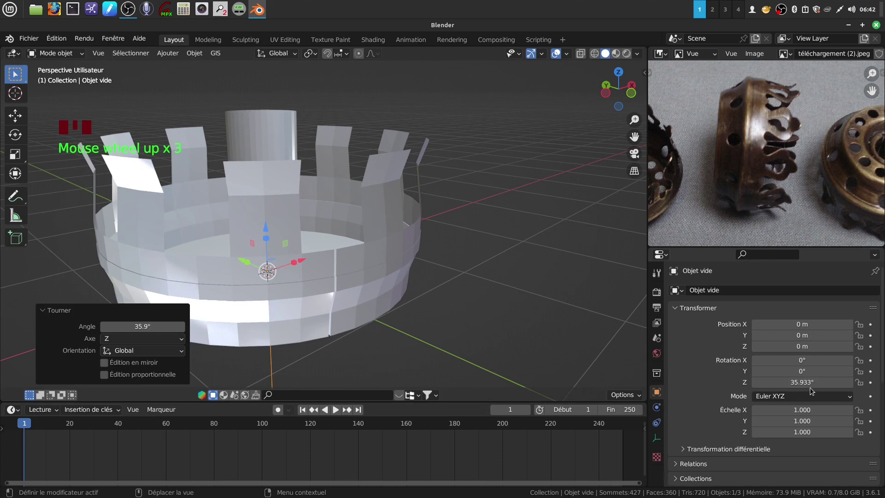
pyautogui.click(793, 384)
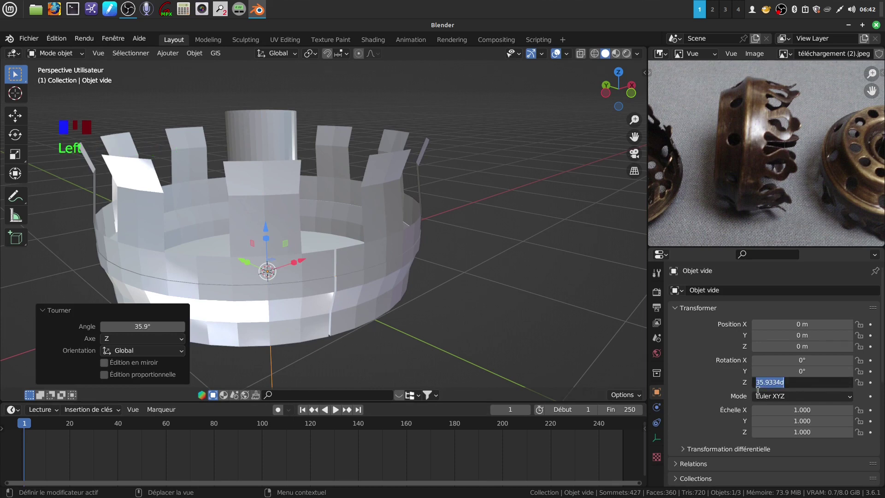
pyautogui.press('BackSpace')
pyautogui.write('36')
pyautogui.press('Return')
# - Select the burner slice in front orthographic view and enter Edit Mode on it
pyautogui.moveTo(521, 277); pyautogui.dragTo(391, 246, button='middle')
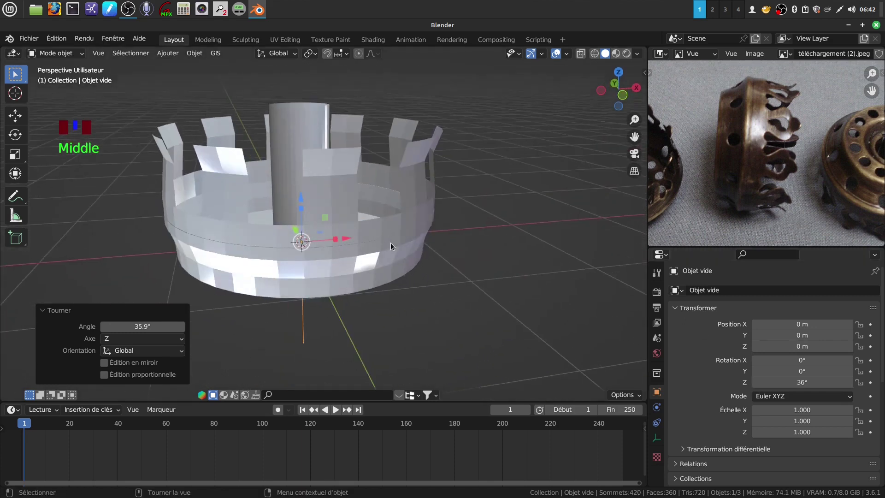
pyautogui.press('KP_1')
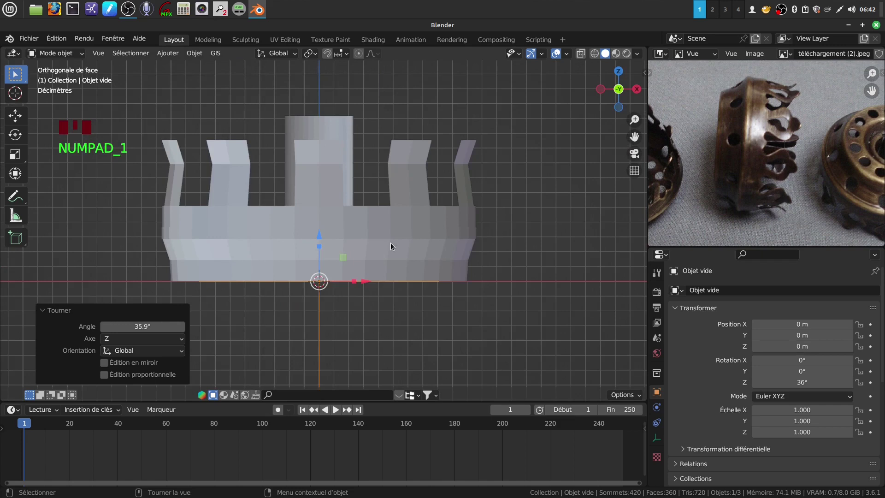
pyautogui.keyDown('shift'); pyautogui.moveTo(386, 236); pyautogui.dragTo(416, 250, button='middle'); pyautogui.keyUp('shift')
pyautogui.scroll(1, 378, 244)
pyautogui.scroll(1, 378, 248)
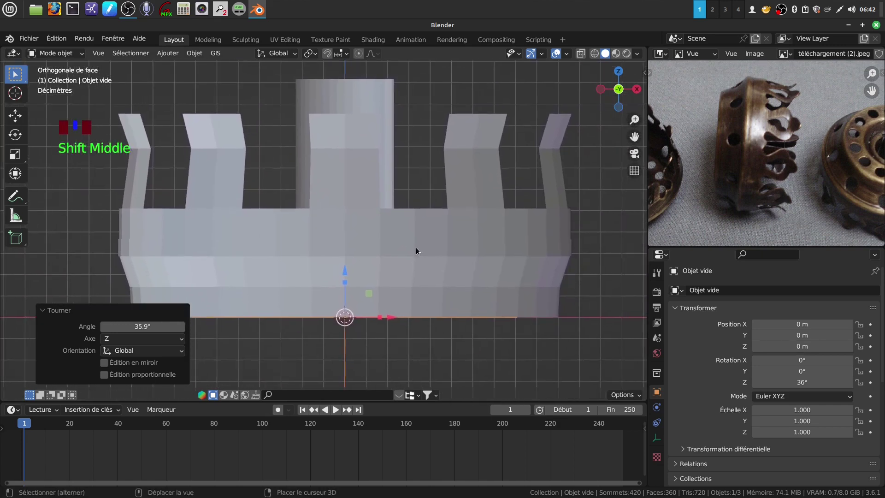
pyautogui.press('Tab')
pyautogui.click(386, 255)
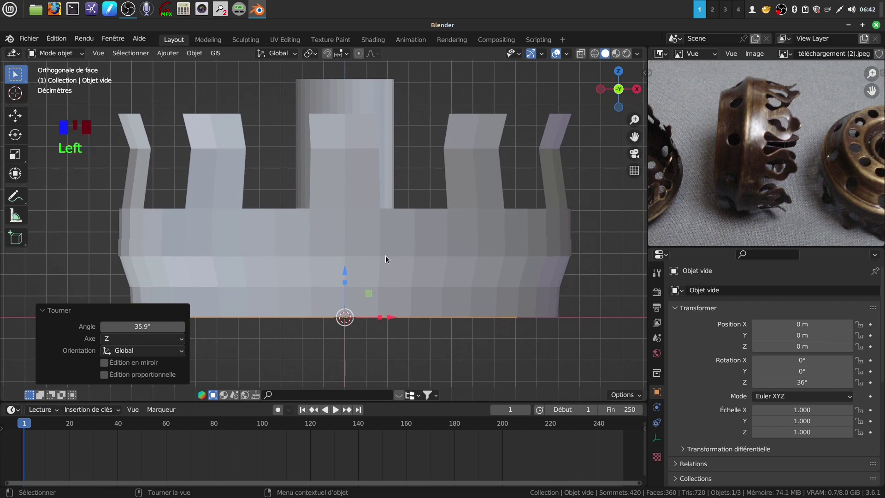
pyautogui.press('Tab')
pyautogui.keyDown('shift'); pyautogui.moveTo(414, 272); pyautogui.dragTo(410, 277, button='middle'); pyautogui.keyUp('shift')
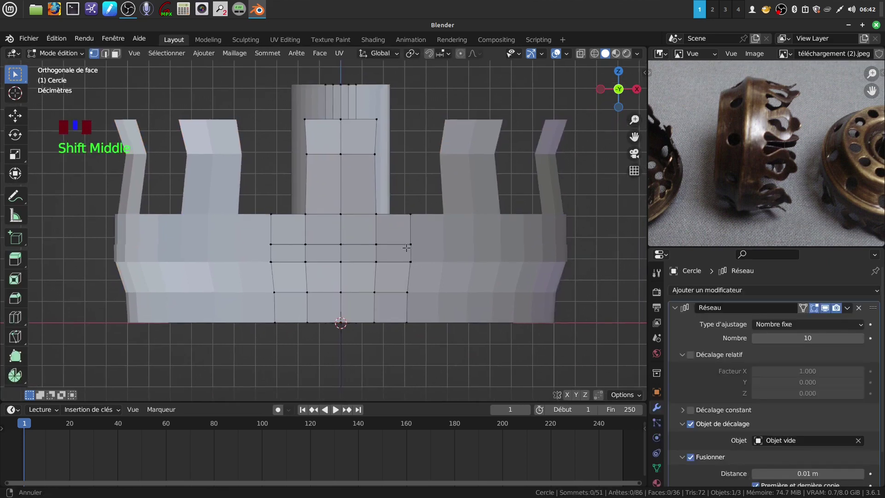
# - Add one centred horizontal loop cut across the uppermost segment of the slice's crown tooth
pyautogui.scroll(-1, 399, 234)
pyautogui.keyDown('shift'); pyautogui.moveTo(398, 234); pyautogui.dragTo(410, 306, button='middle'); pyautogui.keyUp('shift')
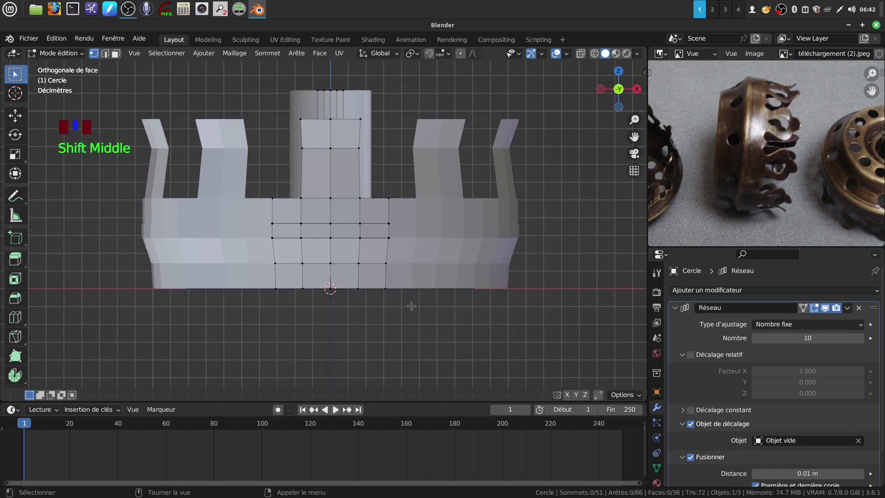
pyautogui.scroll(2, 393, 253)
pyautogui.keyDown('shift'); pyautogui.moveTo(394, 253); pyautogui.dragTo(394, 252, button='middle'); pyautogui.keyUp('shift')
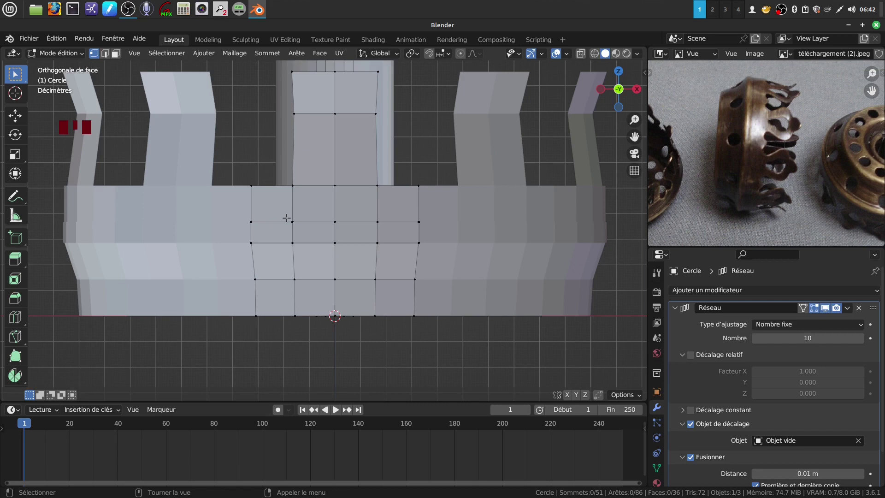
pyautogui.scroll(-1, 300, 197)
pyautogui.keyDown('shift'); pyautogui.moveTo(308, 156); pyautogui.dragTo(300, 169, button='middle'); pyautogui.keyUp('shift')
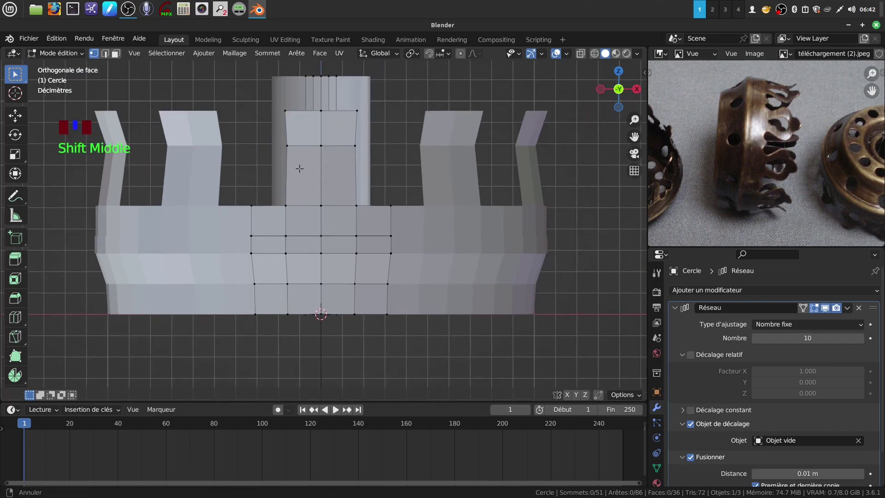
pyautogui.keyDown('shift'); pyautogui.middleClick(301, 163); pyautogui.keyUp('shift')
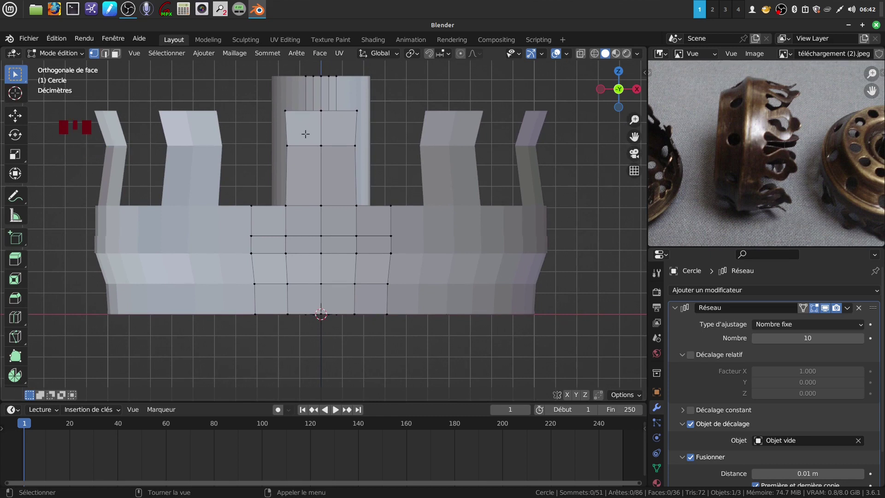
pyautogui.press('ctrl')
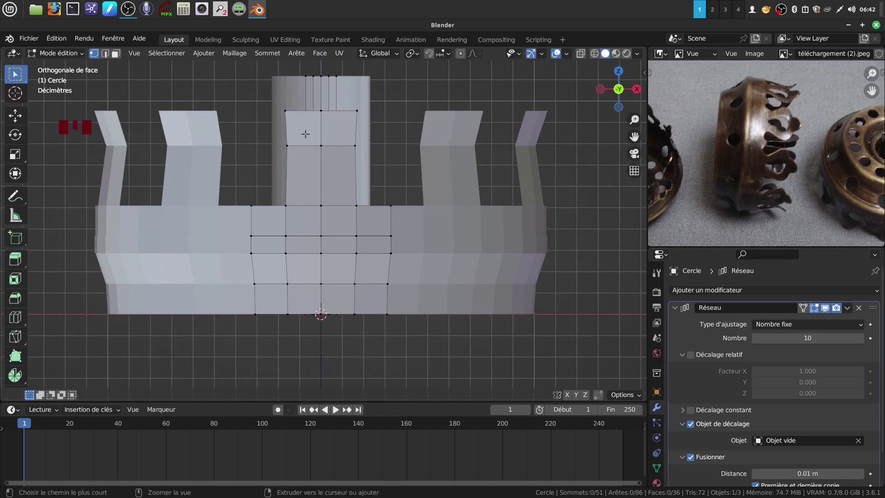
pyautogui.hotkey('ctrl', 'r')
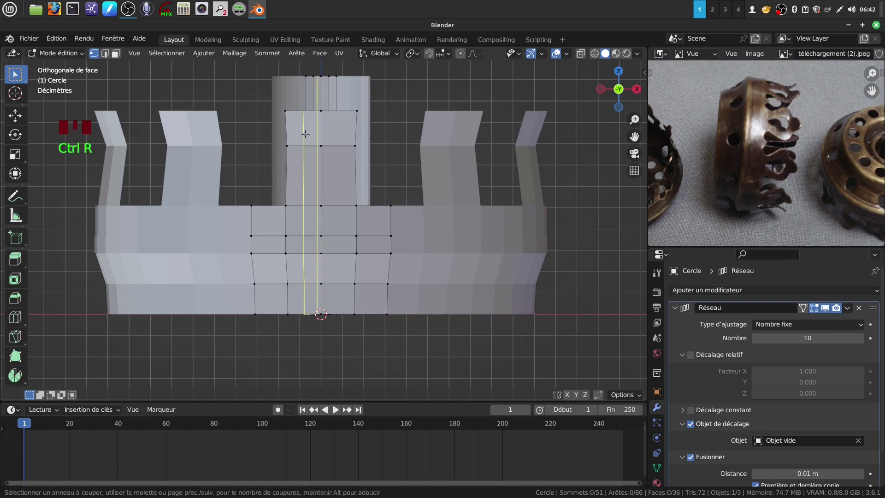
pyautogui.click(293, 121)
pyautogui.rightClick(292, 119)
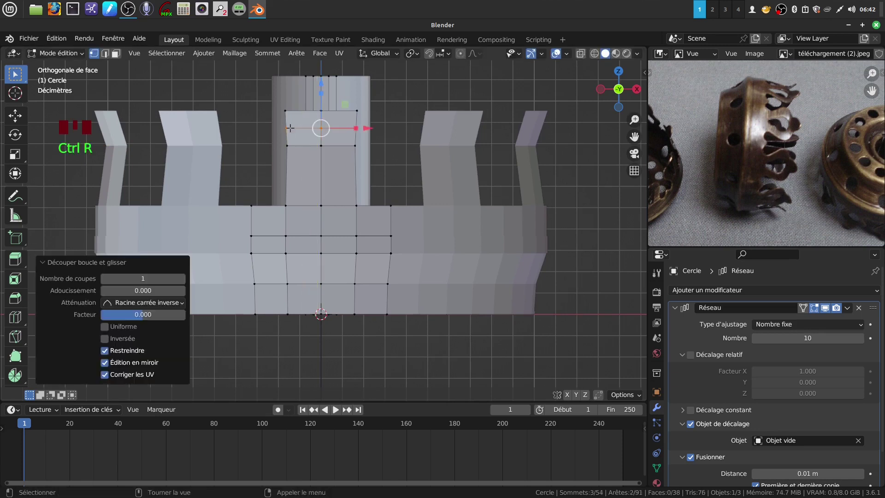
# - Box-select the three vertices on the crown tooth's top edge and scale them along X by about 0.443
pyautogui.moveTo(268, 102); pyautogui.dragTo(336, 111)
pyautogui.keyDown('shift'); pyautogui.moveTo(374, 103); pyautogui.dragTo(371, 134, button='middle'); pyautogui.keyUp('shift')
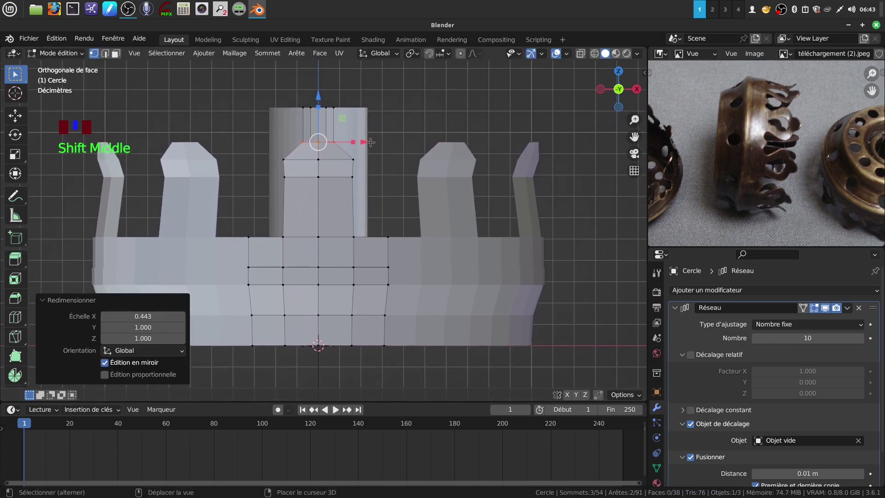
pyautogui.click(371, 137)
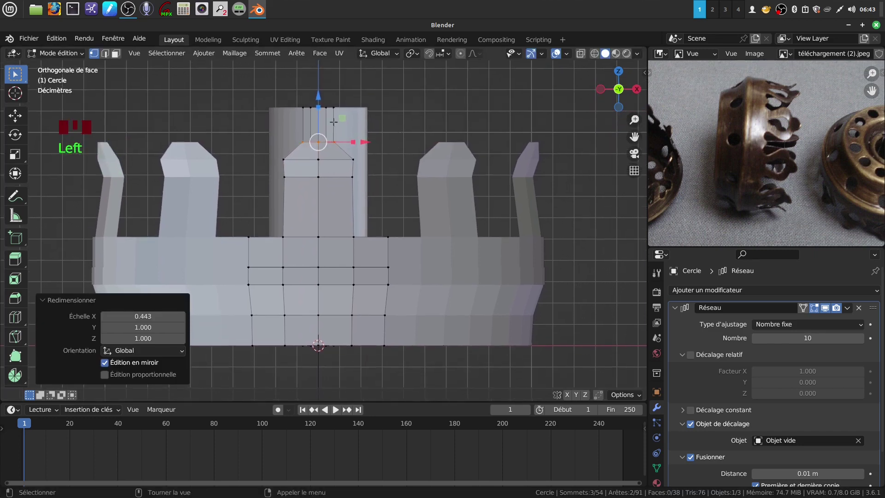
# - Hide the viewport gizmos and lower the two outer vertices of the tooth's top edge about 0.015 m along Z
pyautogui.click(531, 53)
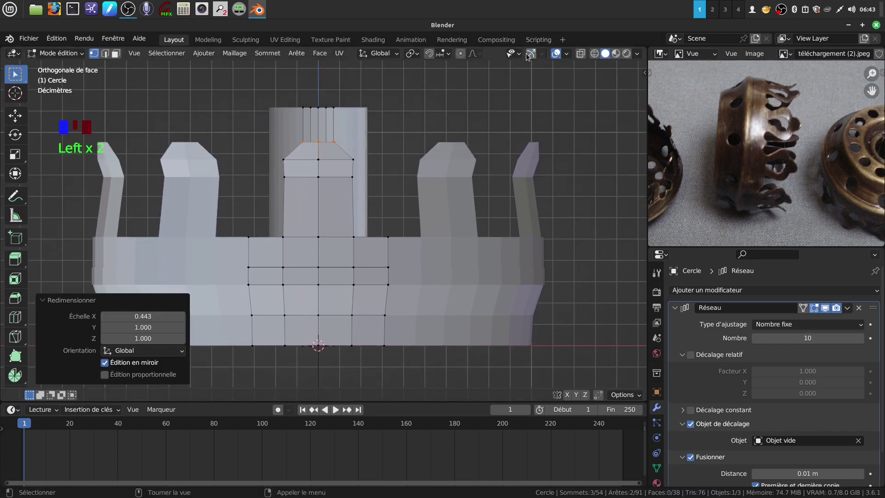
pyautogui.click(302, 143)
pyautogui.keyDown('shift'); pyautogui.click(334, 142); pyautogui.keyUp('shift')
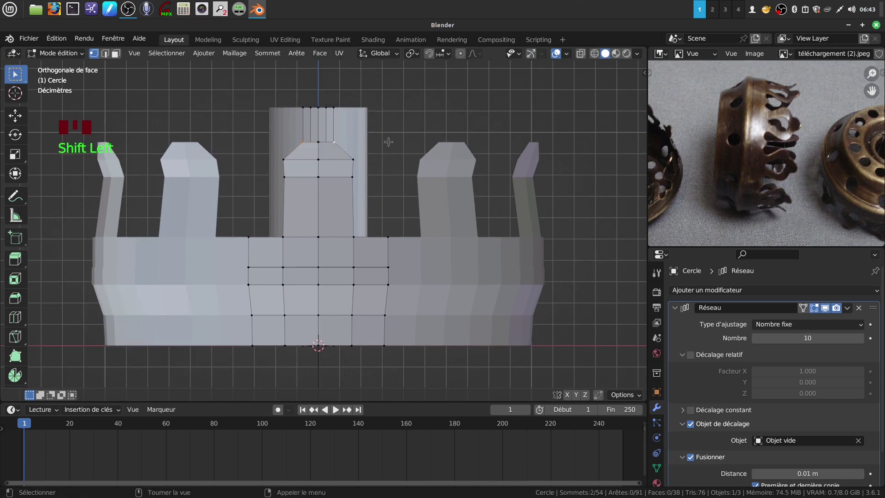
pyautogui.press('g')
pyautogui.press('z')
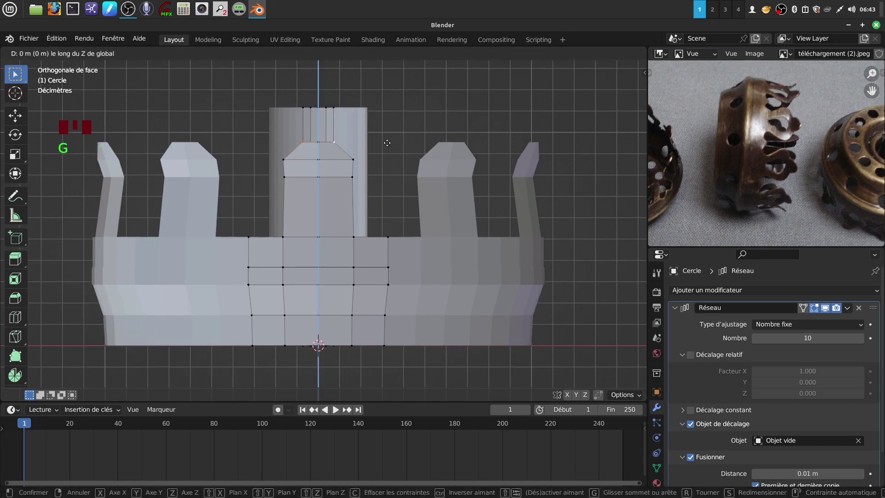
pyautogui.click(388, 146)
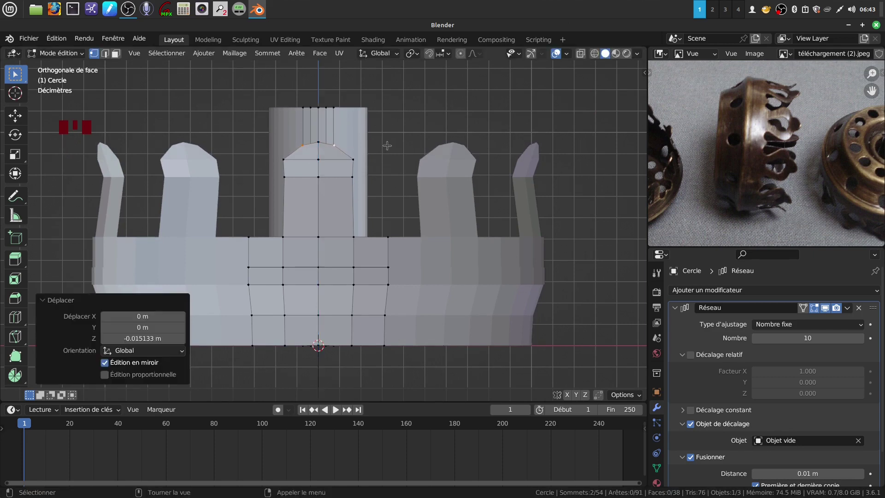
pyautogui.keyDown('shift'); pyautogui.middleClick(333, 180); pyautogui.keyUp('shift')
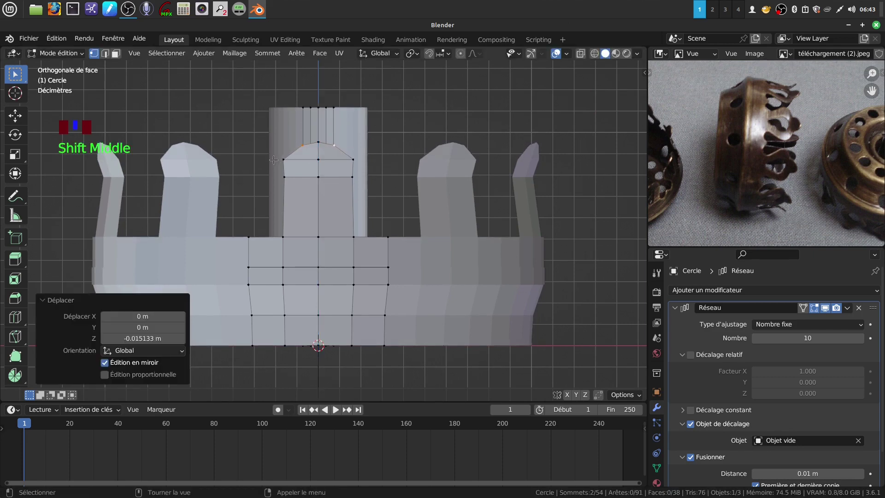
# - Box-select the six vertices of the two horizontal rows below the tooth's tip and scale them along X by about 0.684
pyautogui.moveTo(271, 157); pyautogui.dragTo(365, 181)
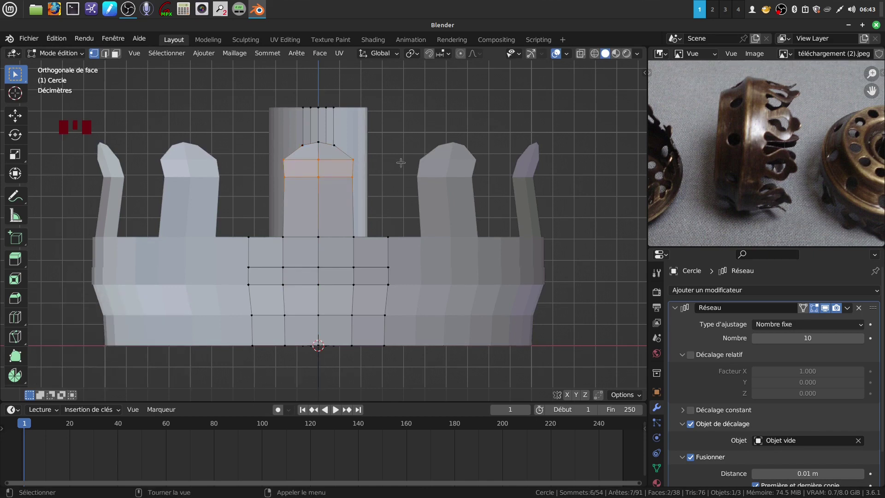
pyautogui.press('s')
pyautogui.press('x')
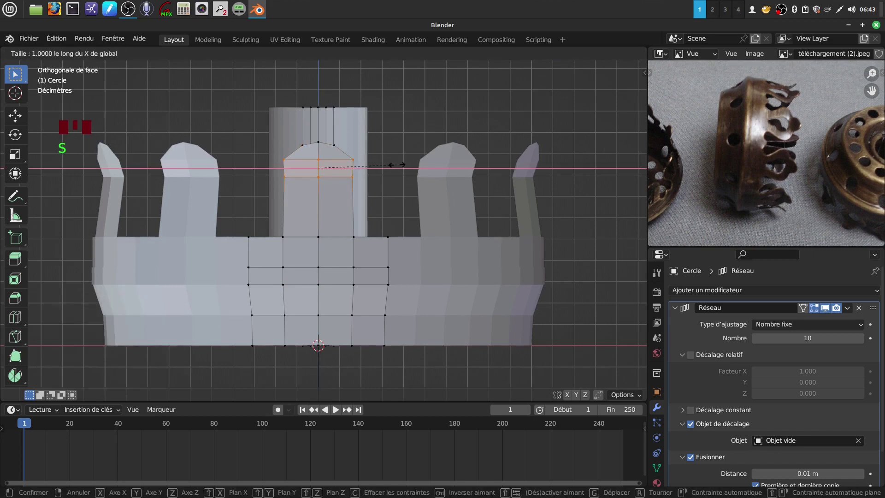
pyautogui.click(372, 165)
pyautogui.keyDown('shift'); pyautogui.moveTo(342, 209); pyautogui.dragTo(344, 194, button='middle'); pyautogui.keyUp('shift')
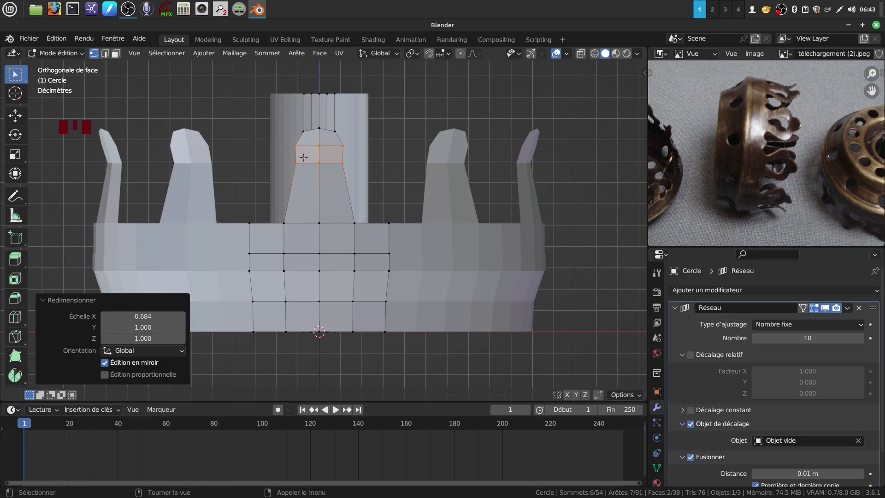
# - Select only the lower of those two vertex rows on the tooth and scale it along X by about 2.651
pyautogui.moveTo(288, 160); pyautogui.dragTo(356, 171)
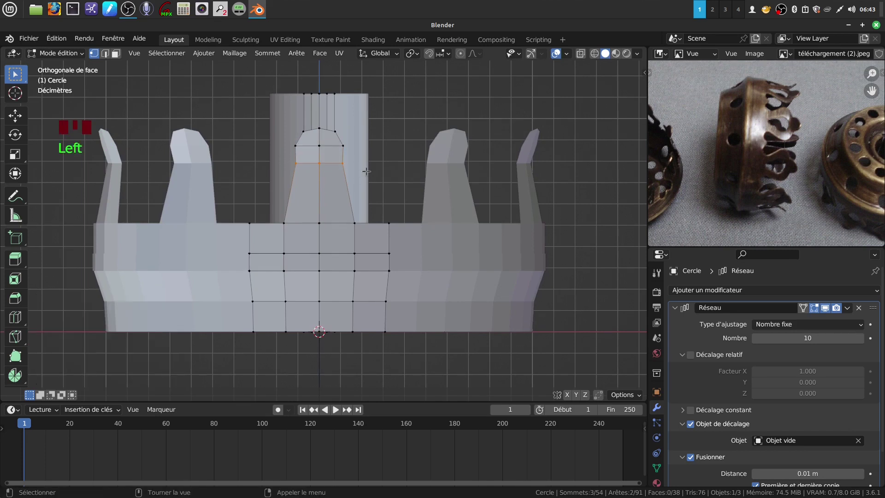
pyautogui.press('s')
pyautogui.press('x')
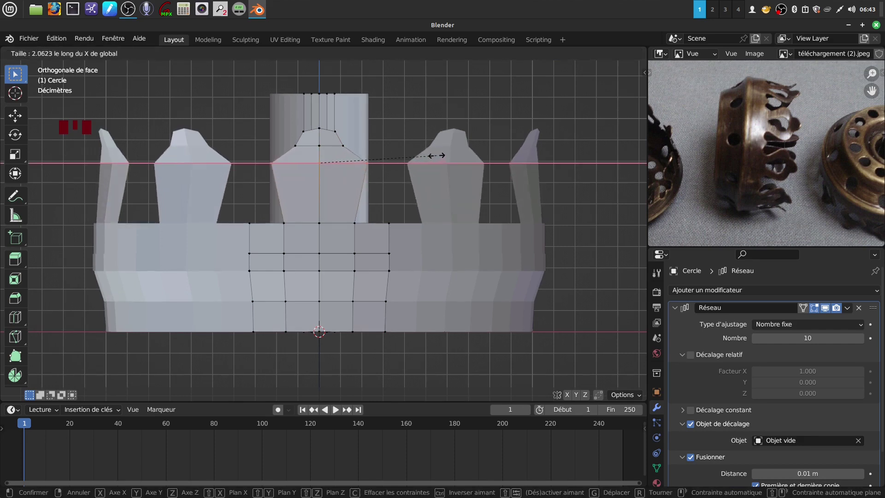
pyautogui.click(470, 156)
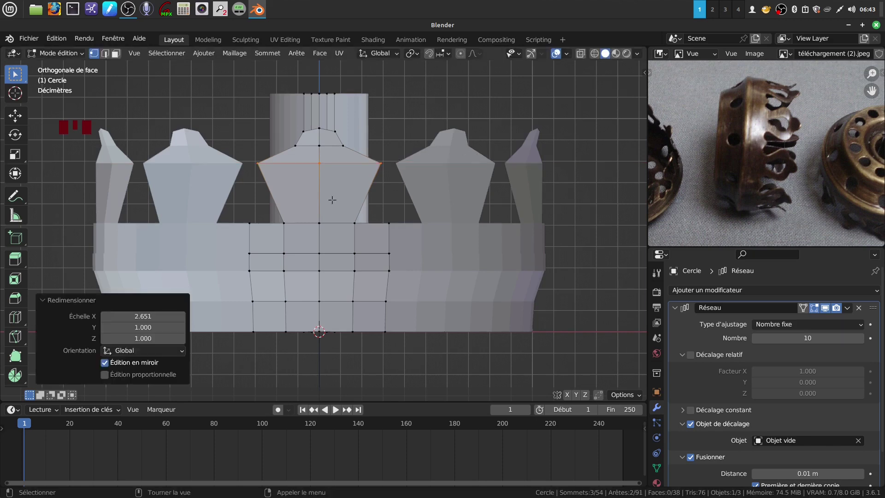
# - Add a centred horizontal loop cut across the tooth's tall lower segment and scale it along X by about 1.12
pyautogui.hotkey('ctrl', 'r')
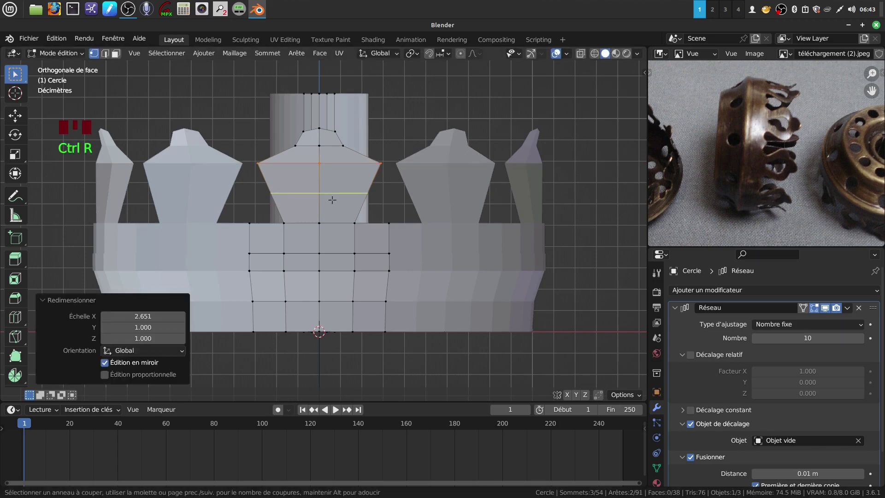
pyautogui.click(332, 199)
pyautogui.rightClick(332, 199)
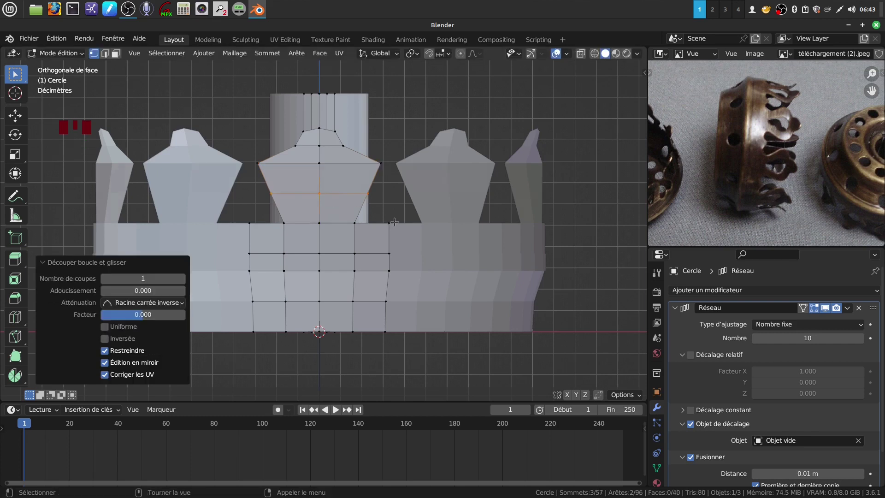
pyautogui.press('s')
pyautogui.press('x')
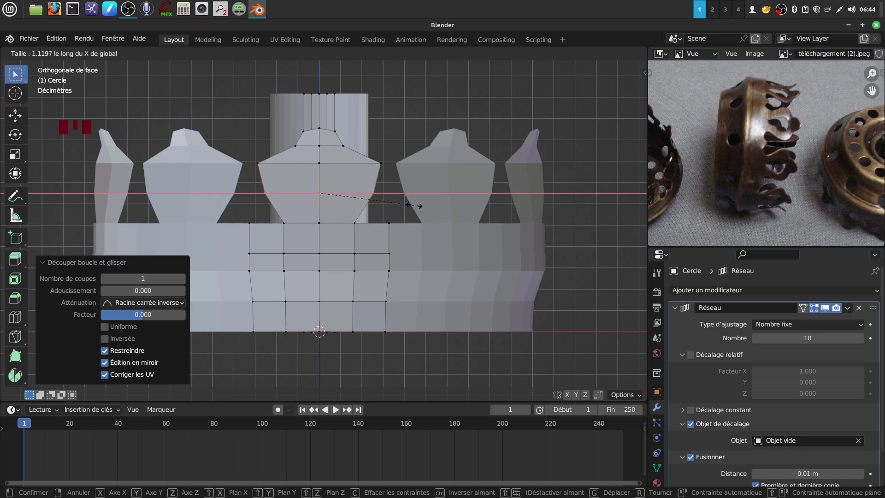
pyautogui.click(414, 205)
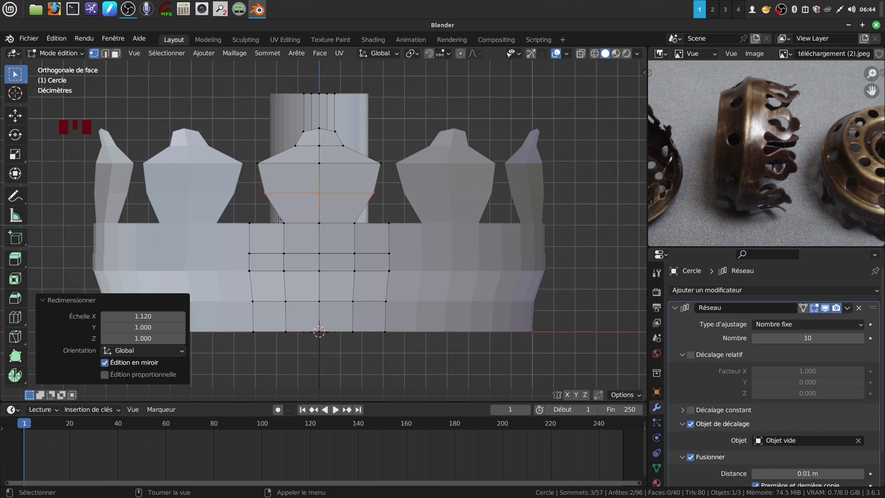
# - Slide the two outer vertices at the tooth's base down by a factor of about 0.576 and scale them along X by about 1.272
pyautogui.click(284, 224)
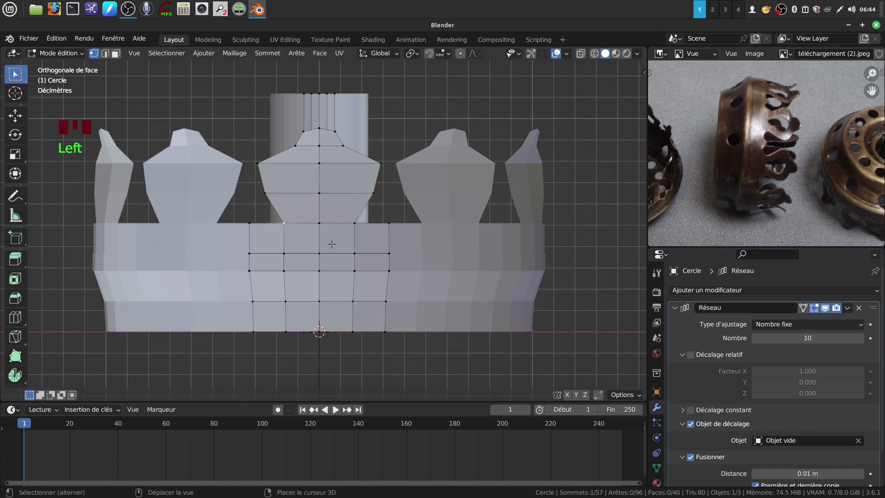
pyautogui.keyDown('shift'); pyautogui.click(355, 225); pyautogui.keyUp('shift')
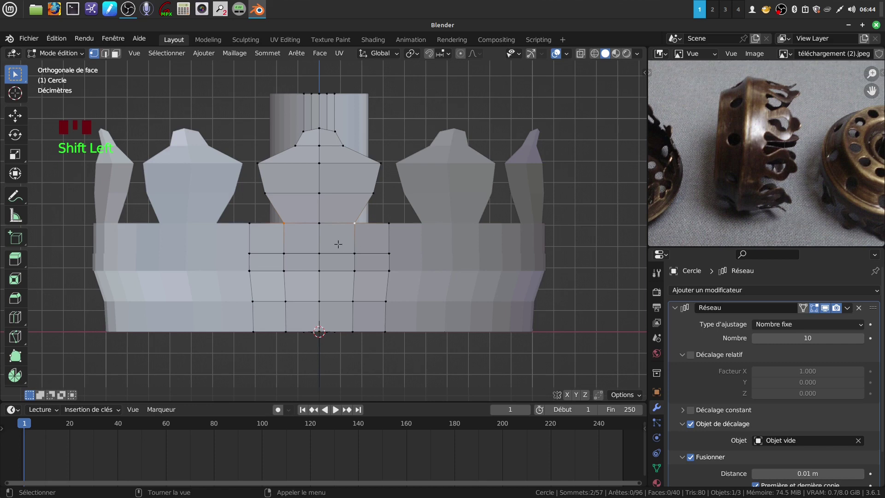
pyautogui.press('g')
pyautogui.press('g')
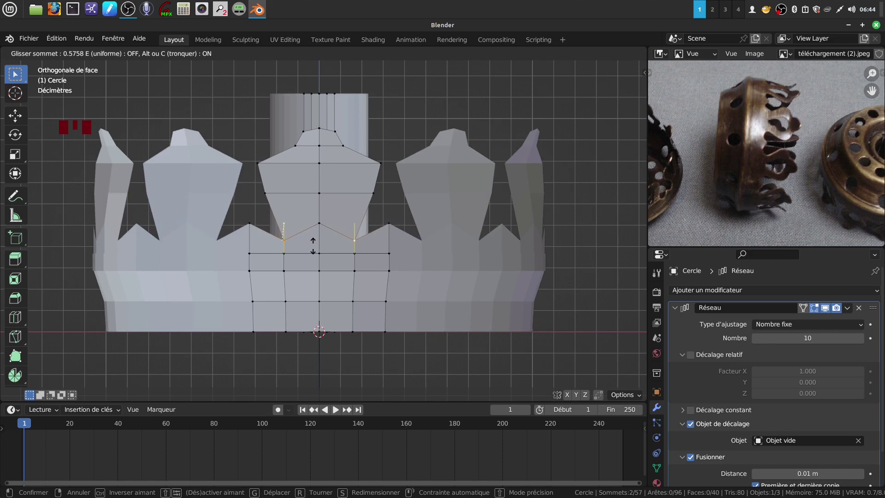
pyautogui.click(313, 245)
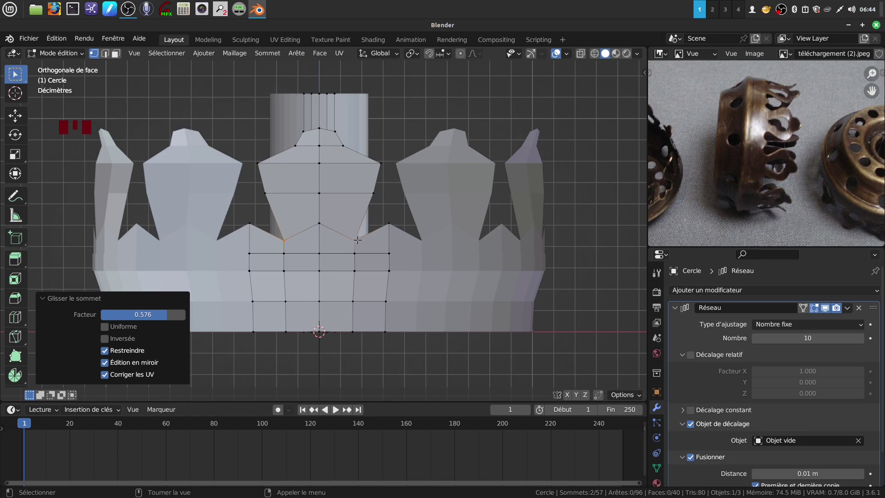
pyautogui.press('s')
pyautogui.press('x')
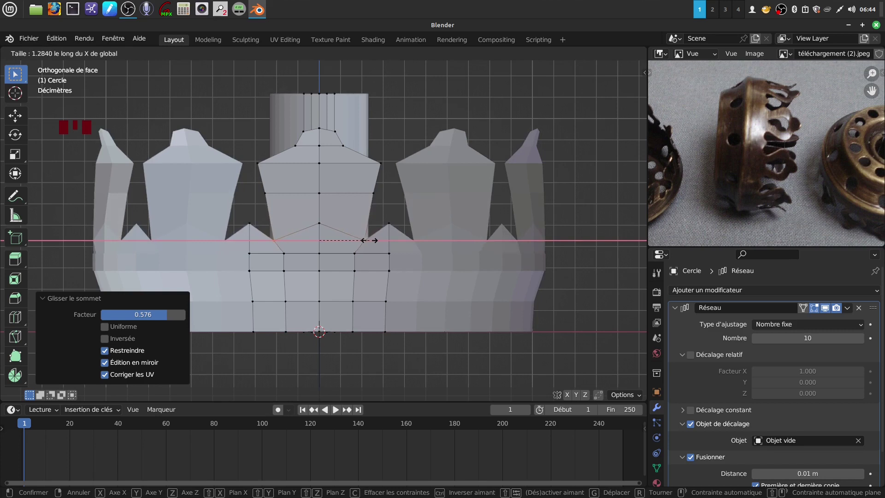
pyautogui.click(369, 241)
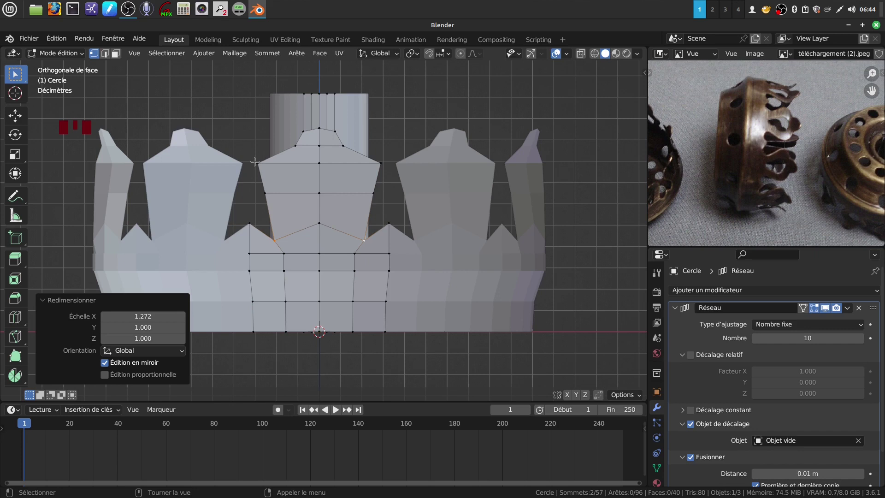
# - Select the three vertices of the tooth's widest row and scale them along X by about 0.809
pyautogui.moveTo(252, 161); pyautogui.dragTo(384, 172)
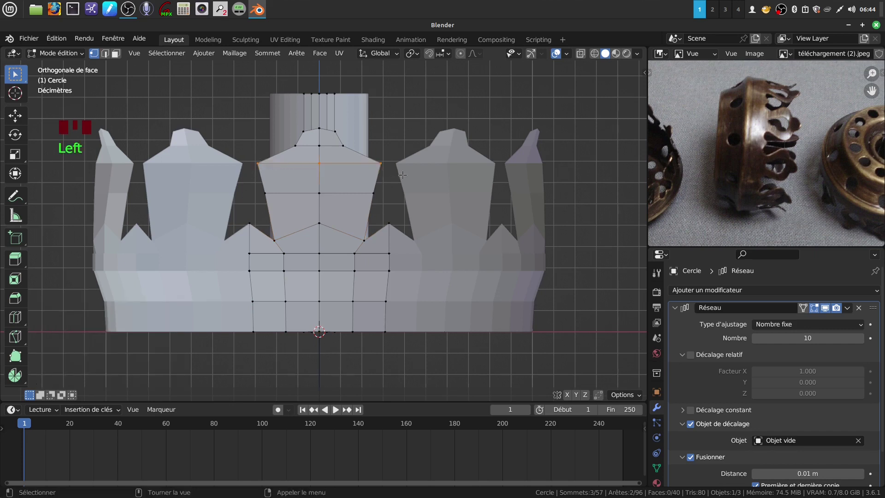
pyautogui.press('s')
pyautogui.press('x')
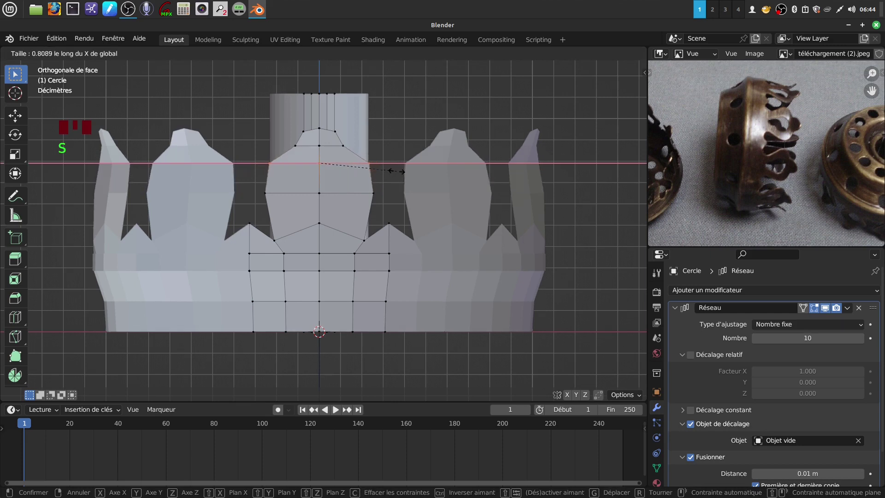
pyautogui.click(396, 171)
# - Select the three-vertex row halfway down the tooth and scale it along X by about 1.13
pyautogui.moveTo(256, 188); pyautogui.dragTo(406, 203)
pyautogui.press('s')
pyautogui.press('x')
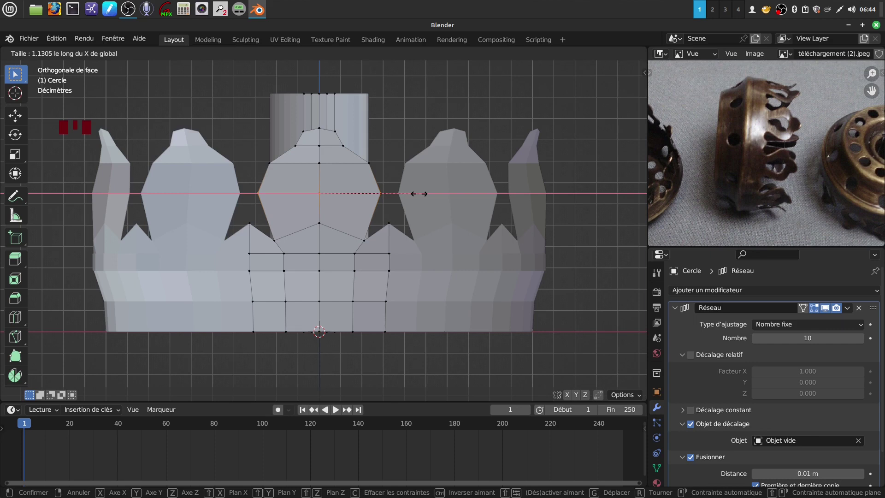
pyautogui.click(419, 193)
pyautogui.press('Tab')
pyautogui.press('Tab')
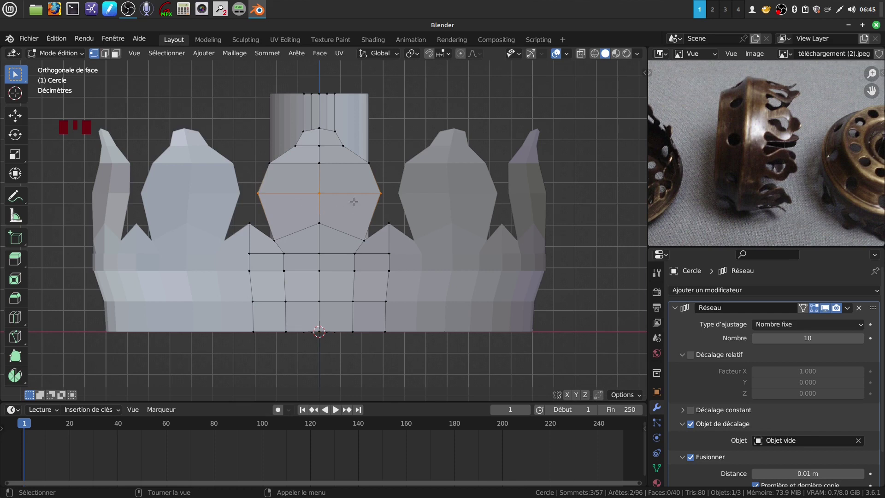
# - Slide the tooth's middle edge row up by a factor of about -0.203 and scale it along X by about 1.029
pyautogui.press('g')
pyautogui.rightClick(335, 194)
pyautogui.press('g')
pyautogui.press('g')
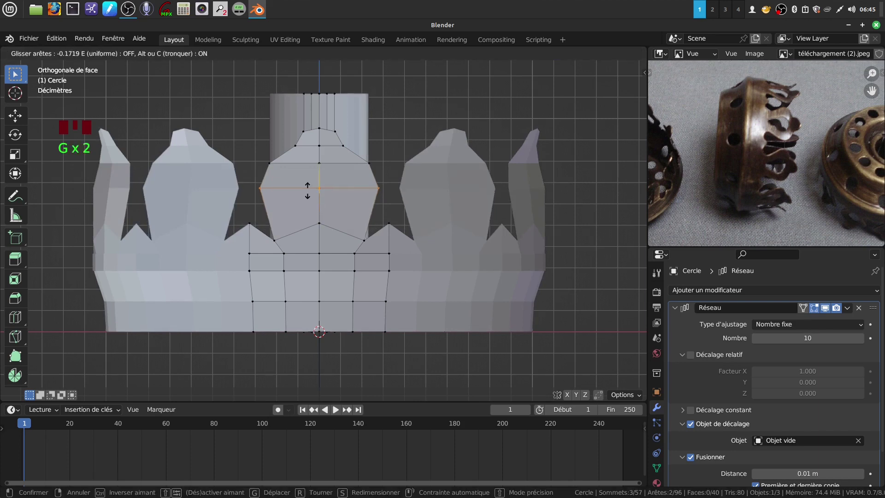
pyautogui.click(307, 190)
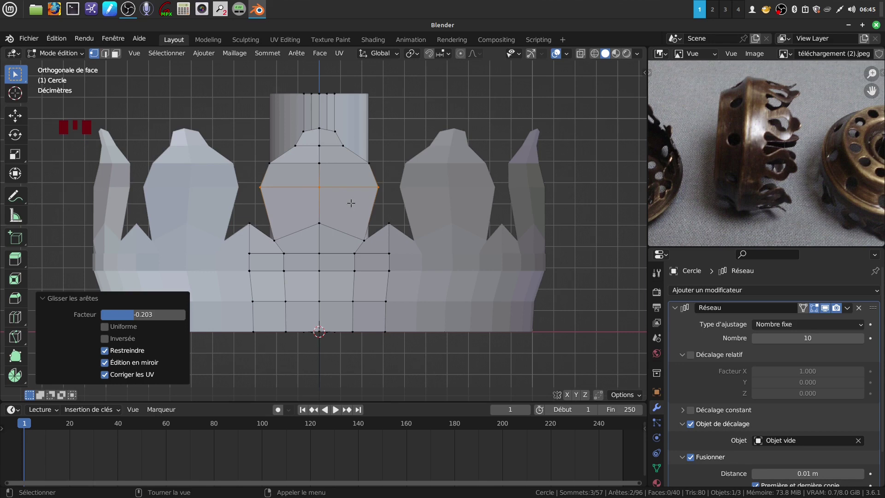
pyautogui.press('s')
pyautogui.press('x')
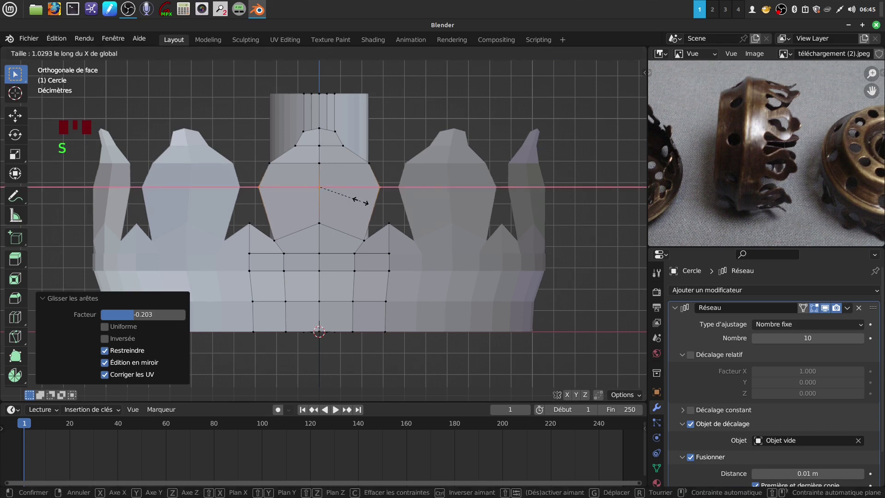
pyautogui.click(361, 201)
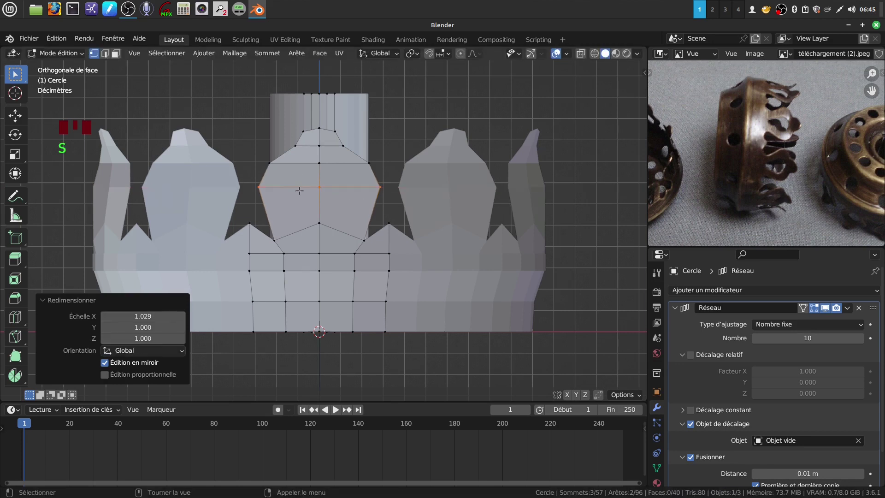
# - Add a centred loop cut between the tooth's widest row and its base, and scale it along X by about 0.843
pyautogui.press('ctrl')
pyautogui.hotkey('ctrl', 'r')
pyautogui.click(280, 214)
pyautogui.rightClick(279, 214)
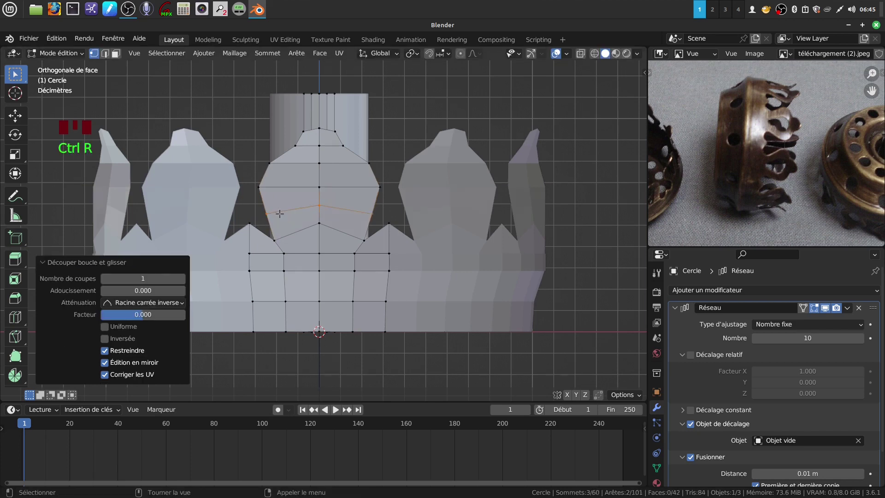
pyautogui.press('s')
pyautogui.press('x')
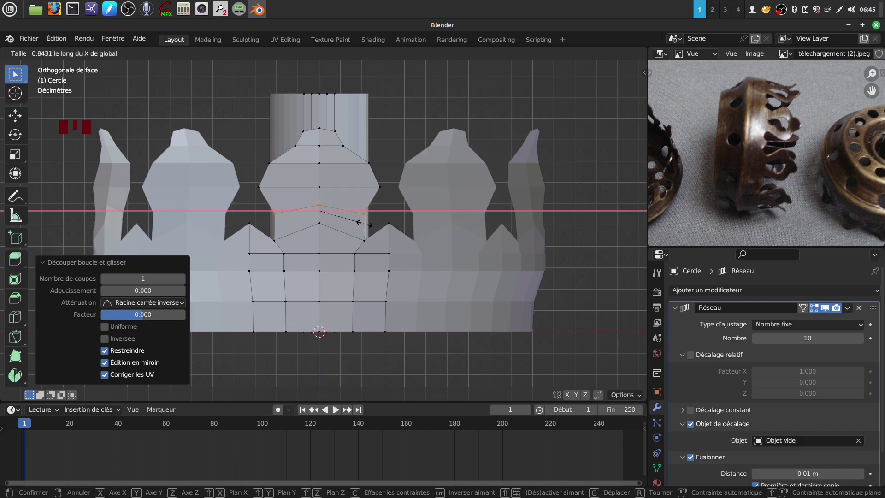
pyautogui.click(364, 225)
# - Scale the two outer vertices at the tooth's base along X by about 1.096 and clear the selection
pyautogui.moveTo(266, 236); pyautogui.dragTo(365, 244)
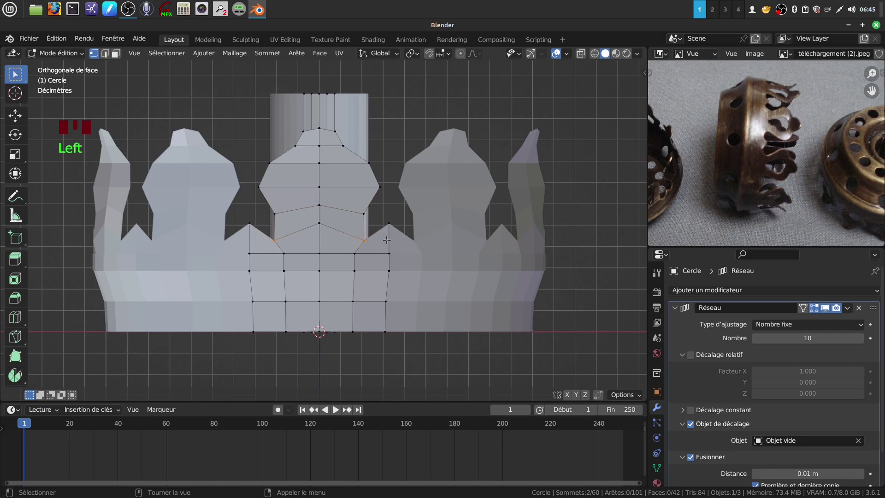
pyautogui.press('s')
pyautogui.press('x')
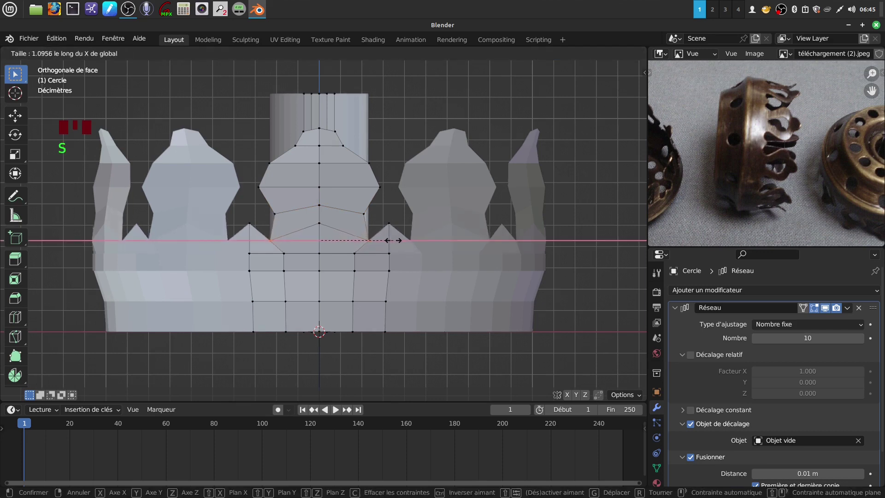
pyautogui.click(393, 241)
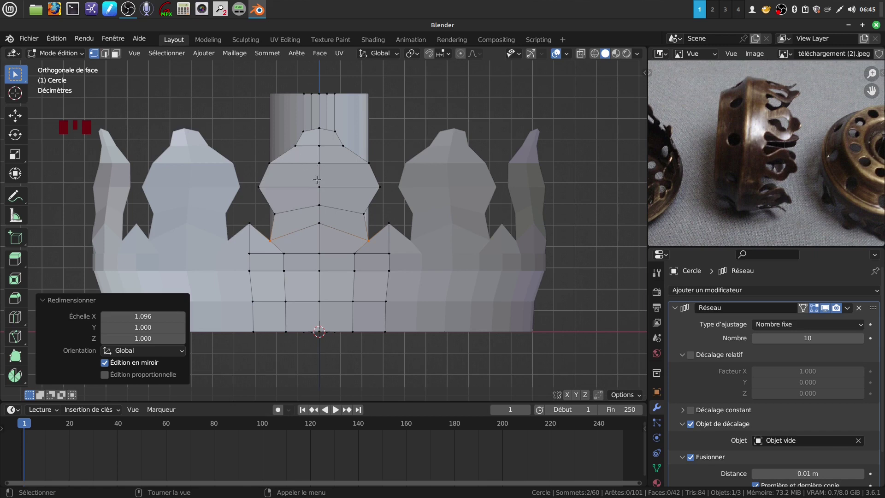
pyautogui.press('a')
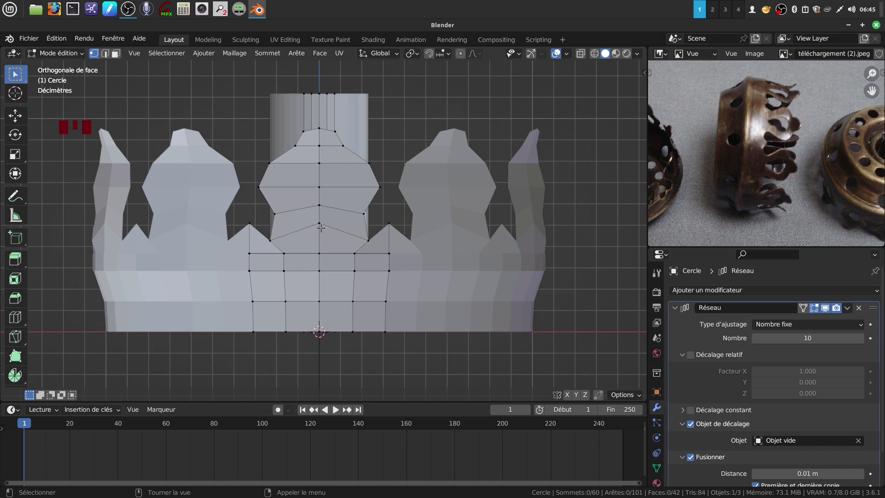
# - Add a centred horizontal loop cut across the upper tooth segment just above the shoulder row and deselect everything
pyautogui.press('k')
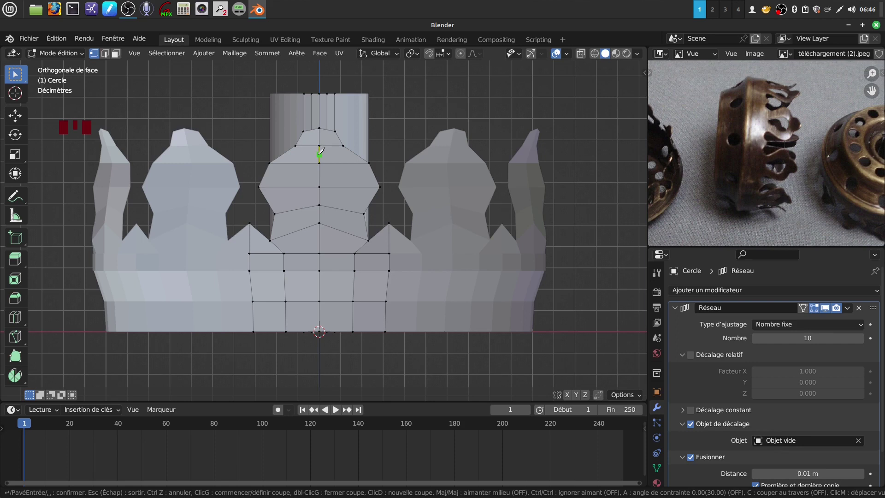
pyautogui.press('Escape')
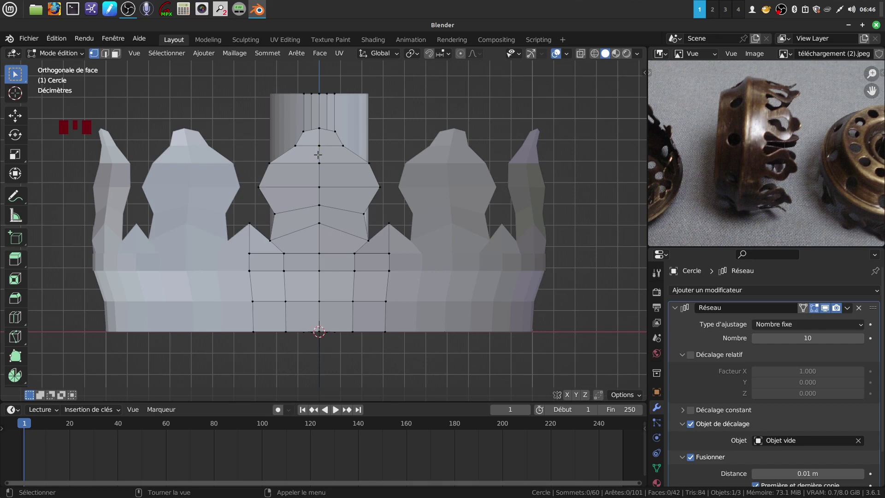
pyautogui.hotkey('ctrl', 'r')
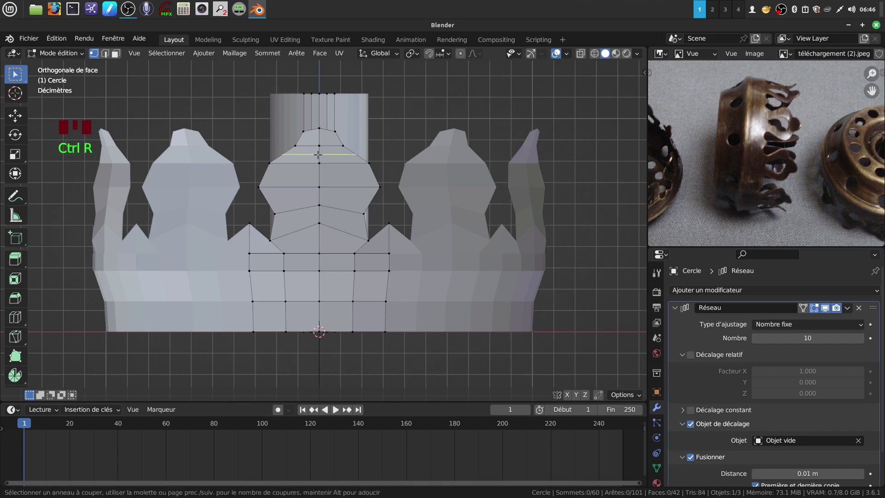
pyautogui.click(318, 155)
pyautogui.rightClick(318, 154)
pyautogui.press('z')
pyautogui.press('z')
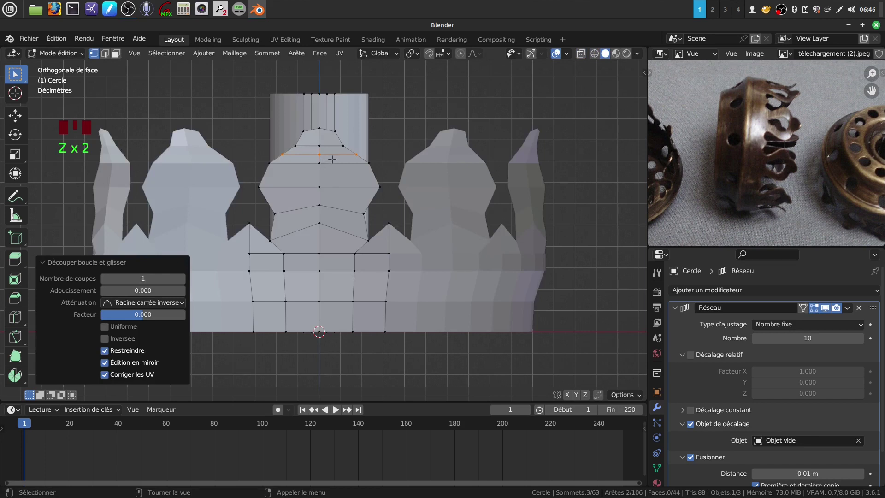
pyautogui.press('a')
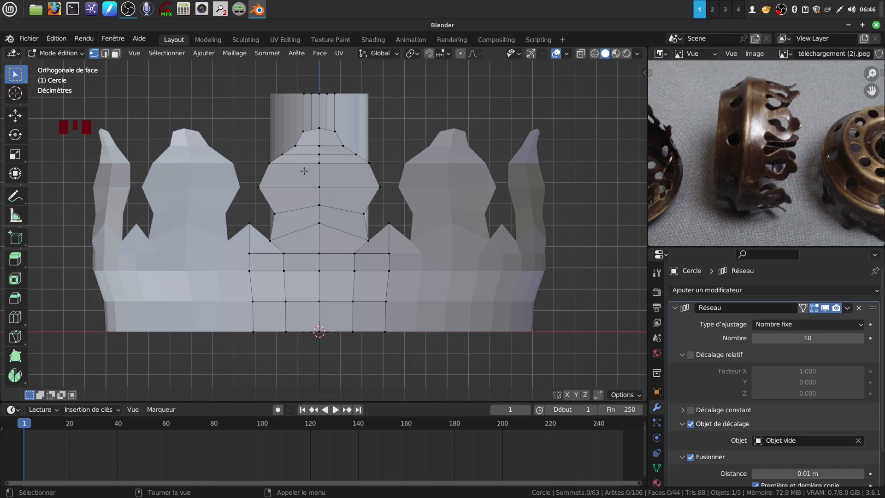
# - Knife-cut a closed teardrop outline on the central tooth, from its upper centre vertex down to a point at the tooth's base centre
pyautogui.press('k')
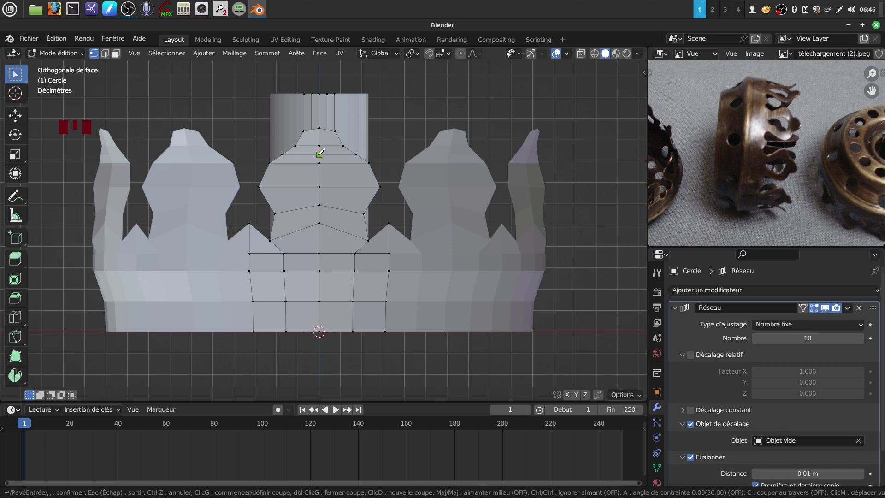
pyautogui.click(319, 154)
pyautogui.click(291, 164)
pyautogui.click(295, 186)
pyautogui.click(301, 208)
pyautogui.keyDown('ctrl'); pyautogui.click(321, 248); pyautogui.keyUp('ctrl')
pyautogui.click(335, 227)
pyautogui.click(342, 209)
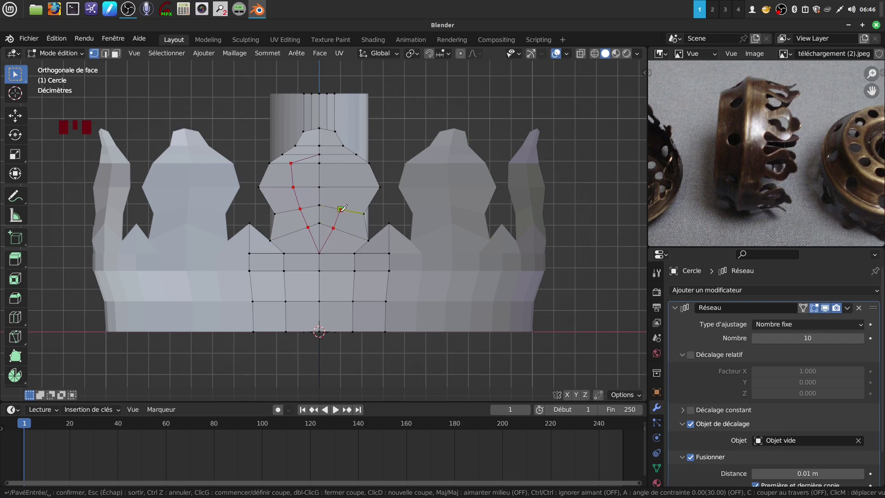
pyautogui.click(345, 186)
pyautogui.click(347, 162)
pyautogui.click(323, 155)
pyautogui.press('Return')
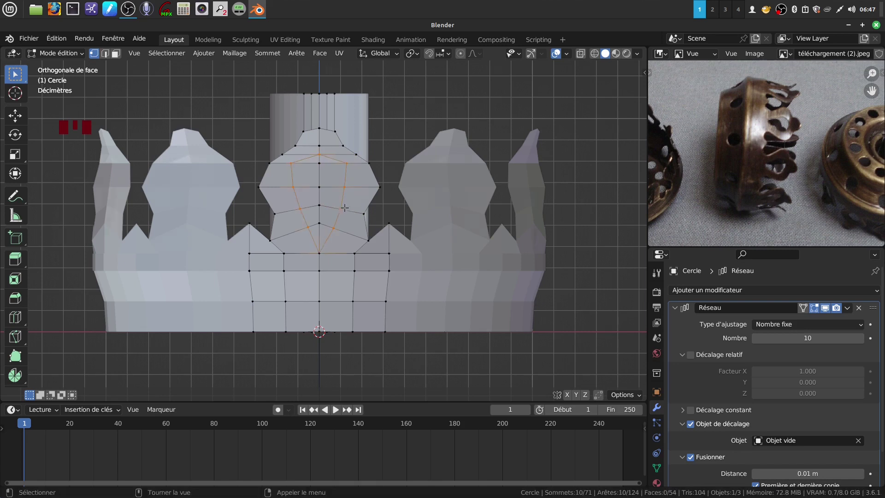
# - Delete the ten faces inside the teardrop outline to open a hole in the tooth
pyautogui.click(116, 53)
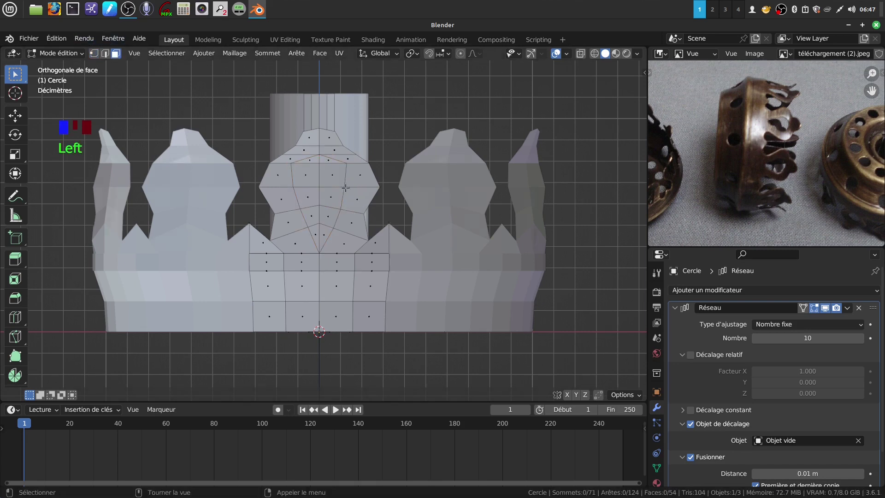
pyautogui.click(314, 160)
pyautogui.keyDown('shift'); pyautogui.click(328, 160); pyautogui.keyUp('shift')
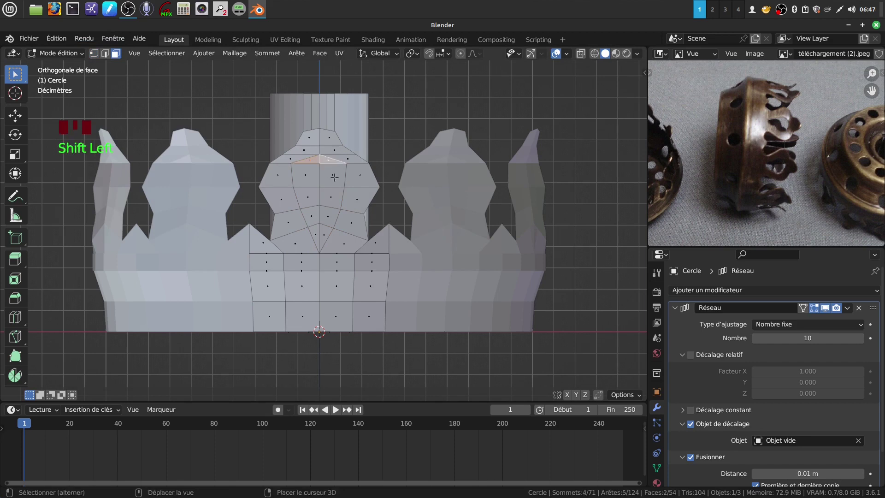
pyautogui.keyDown('shift'); pyautogui.click(332, 177); pyautogui.keyUp('shift')
pyautogui.keyDown('shift'); pyautogui.click(313, 180); pyautogui.keyUp('shift')
pyautogui.keyDown('shift'); pyautogui.click(315, 197); pyautogui.keyUp('shift')
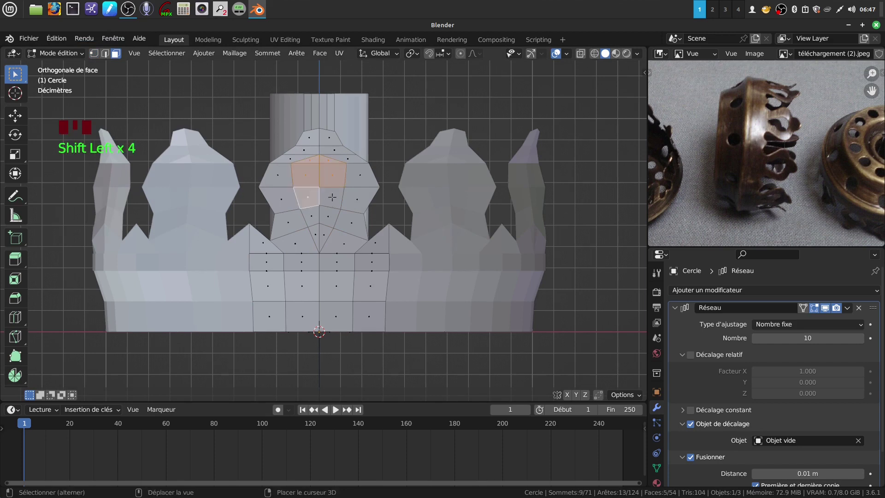
pyautogui.keyDown('shift'); pyautogui.click(331, 201); pyautogui.keyUp('shift')
pyautogui.keyDown('shift'); pyautogui.click(328, 218); pyautogui.keyUp('shift')
pyautogui.keyDown('shift'); pyautogui.click(312, 215); pyautogui.keyUp('shift')
pyautogui.keyDown('shift'); pyautogui.click(317, 235); pyautogui.keyUp('shift')
pyautogui.keyDown('shift'); pyautogui.click(330, 232); pyautogui.keyUp('shift')
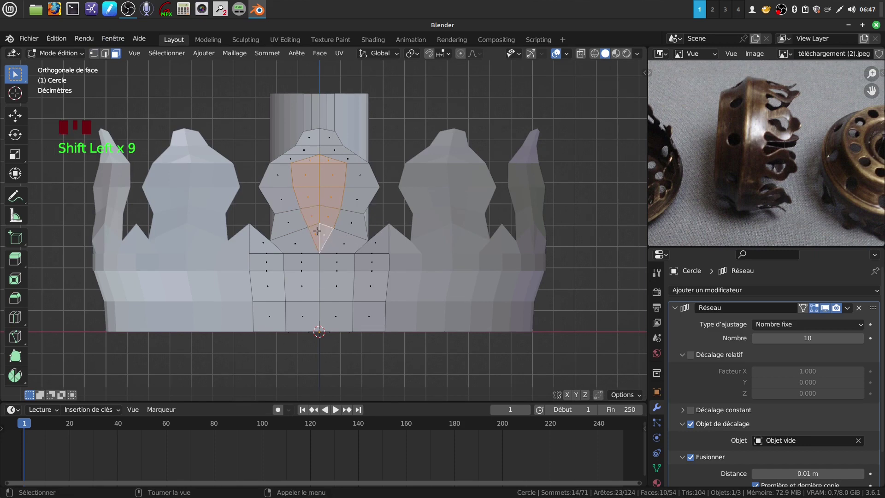
pyautogui.press('x')
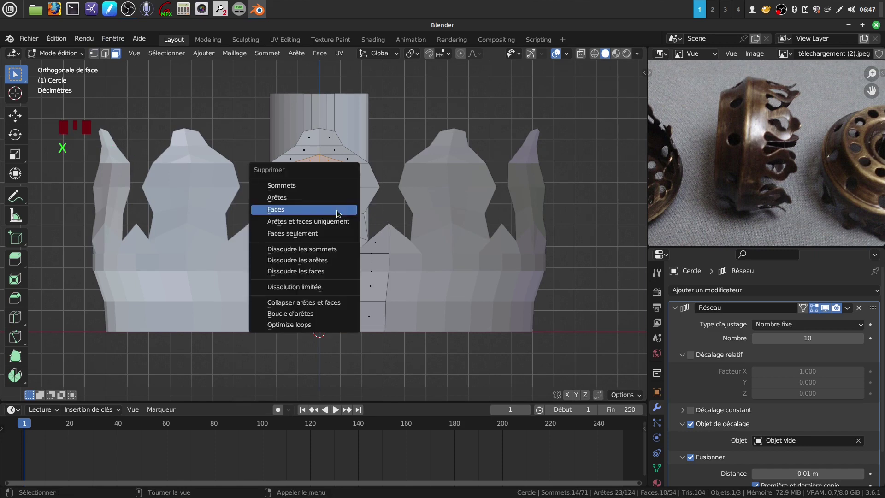
pyautogui.click(318, 211)
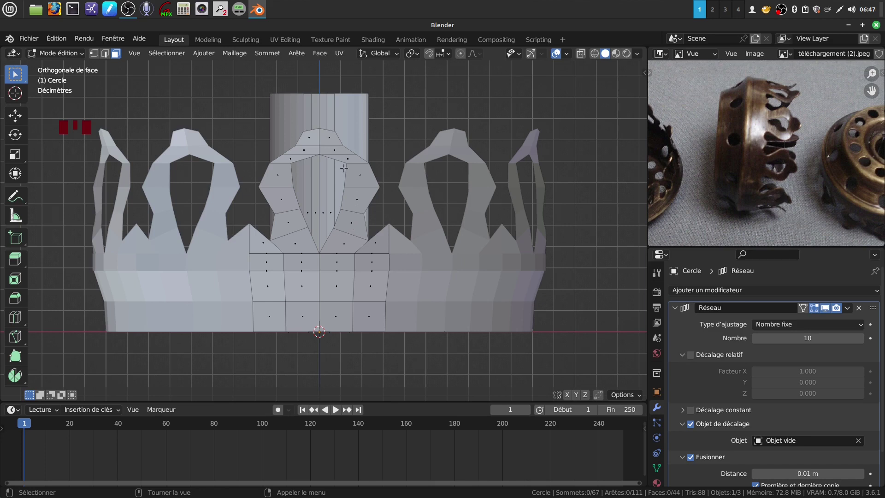
# - Scale the two inner hole vertices on the tooth's widest row along X by about 1.238
pyautogui.click(94, 53)
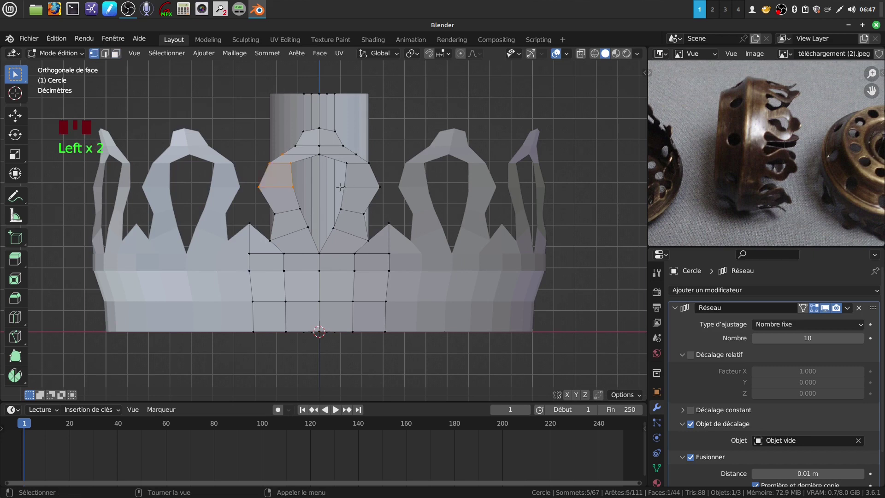
pyautogui.click(293, 187)
pyautogui.keyDown('shift'); pyautogui.click(346, 188); pyautogui.keyUp('shift')
pyautogui.press('s')
pyautogui.press('x')
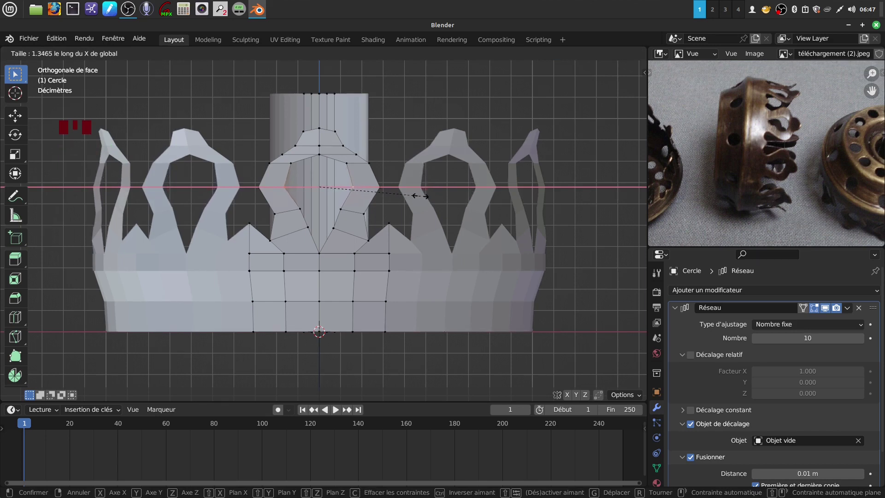
pyautogui.click(412, 196)
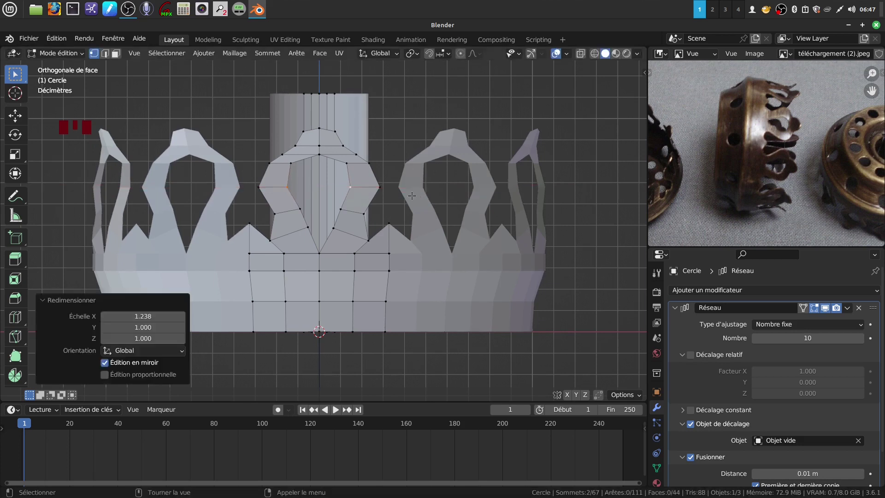
# - Scale the pair of hole vertices just below the widest row along X by about 1.297
pyautogui.click(300, 212)
pyautogui.keyDown('shift'); pyautogui.click(341, 210); pyautogui.keyUp('shift')
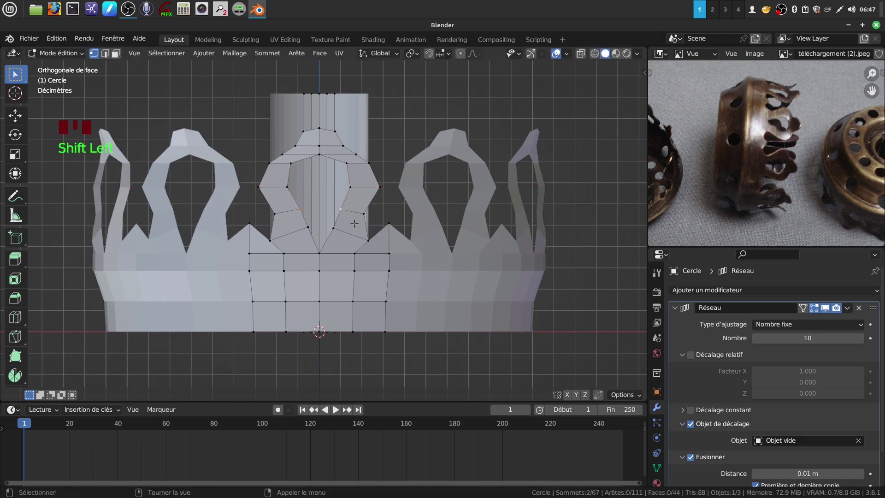
pyautogui.press('s')
pyautogui.press('x')
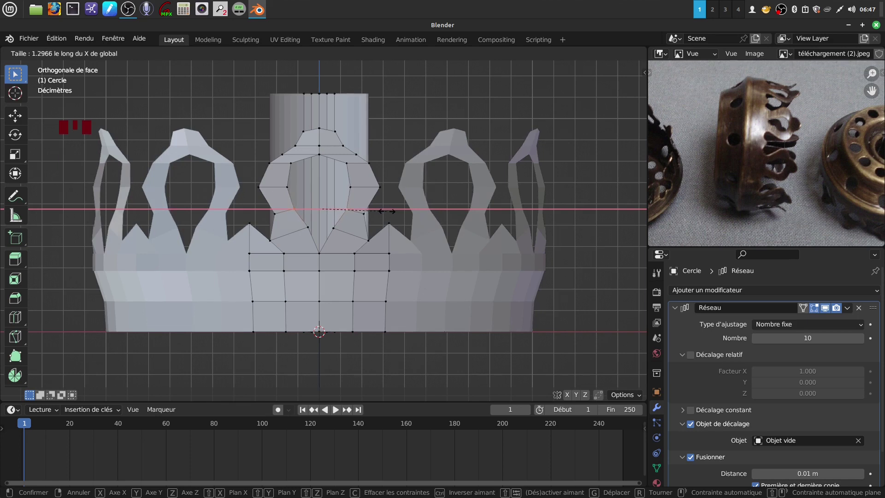
pyautogui.click(387, 212)
# - Scale the pair of hole vertices nearest the teardrop's lower tip along X by about 1.280
pyautogui.click(304, 231)
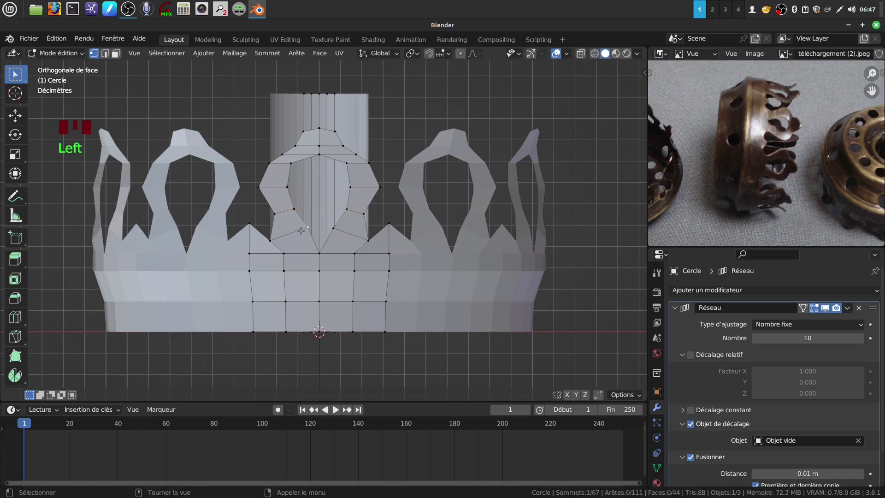
pyautogui.keyDown('shift'); pyautogui.click(339, 239); pyautogui.keyUp('shift')
pyautogui.press('s')
pyautogui.press('x')
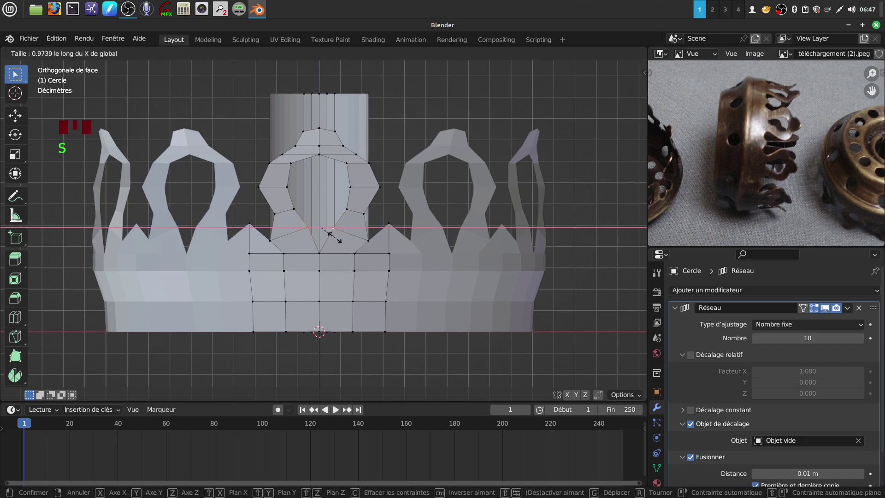
pyautogui.click(342, 235)
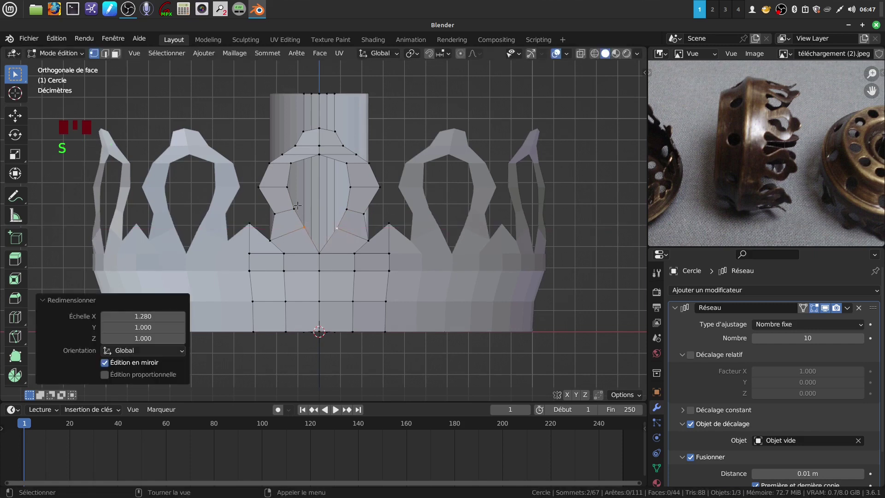
# - Slide the hole's two upper corner vertices down along their edges by a factor of about 0.221 and deselect everything
pyautogui.click(292, 163)
pyautogui.keyDown('shift'); pyautogui.click(347, 163); pyautogui.keyUp('shift')
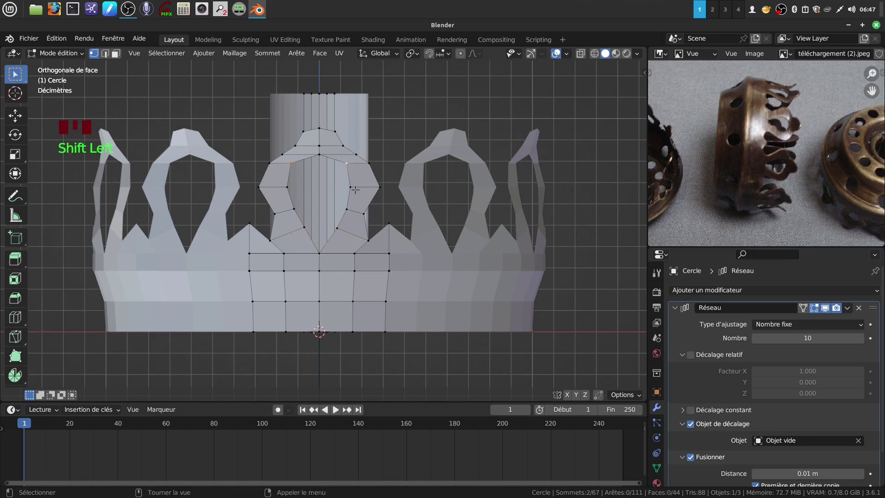
pyautogui.press('g')
pyautogui.press('g')
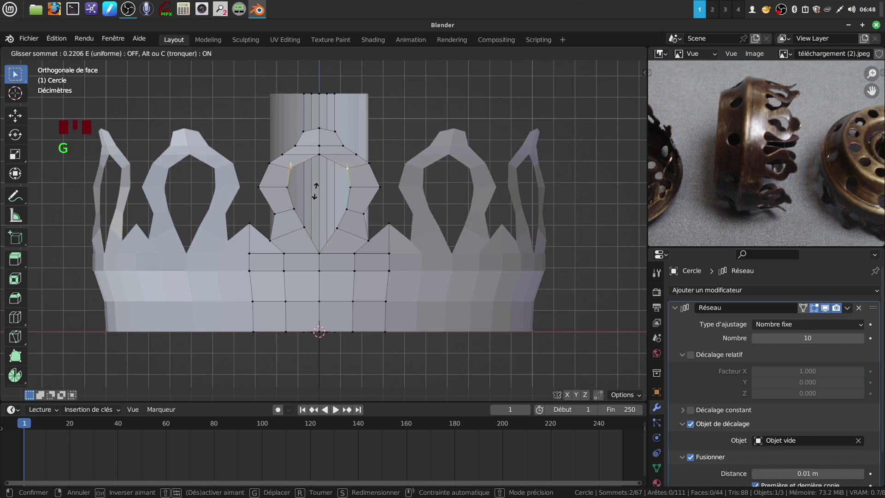
pyautogui.click(316, 191)
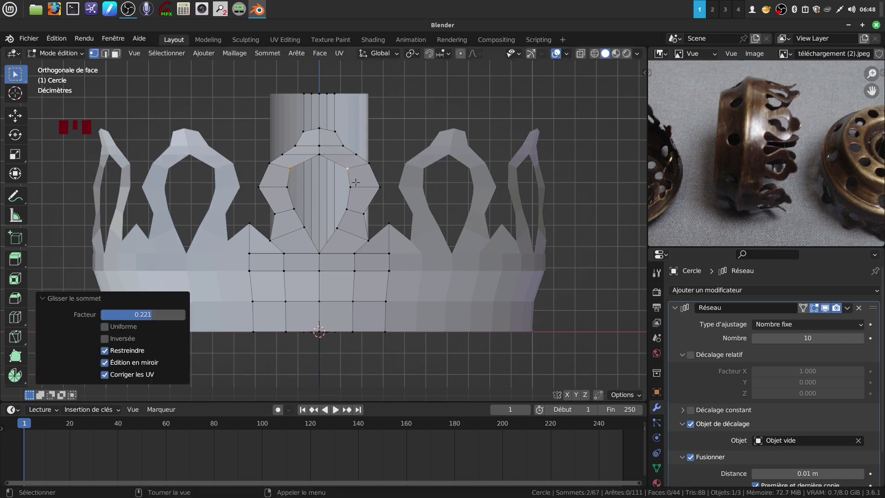
pyautogui.press('a')
pyautogui.press('a')
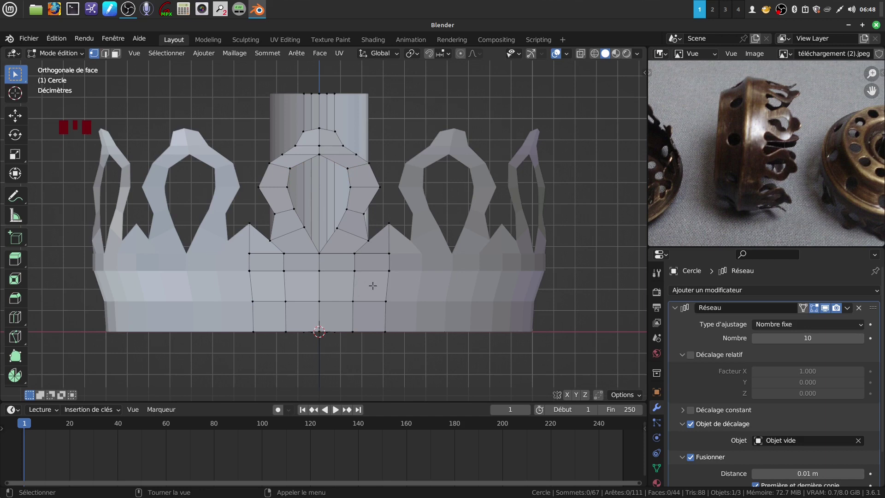
# - Add a centred horizontal loop cut across each of the band's two lowest face rows, and clear the selection
pyautogui.keyDown('shift'); pyautogui.moveTo(367, 294); pyautogui.dragTo(366, 259, button='middle'); pyautogui.keyUp('shift')
pyautogui.scroll(1, 318, 291)
pyautogui.keyDown('shift'); pyautogui.moveTo(307, 282); pyautogui.dragTo(315, 271, button='middle'); pyautogui.keyUp('shift')
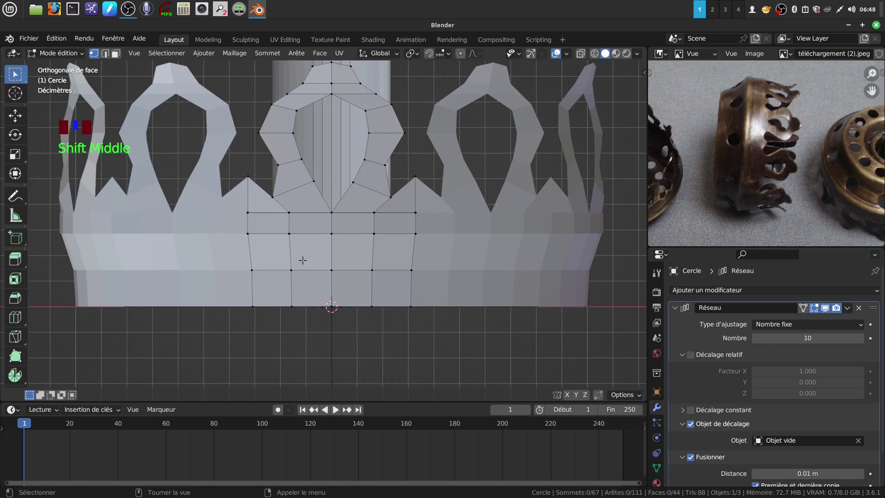
pyautogui.hotkey('ctrl', 'r')
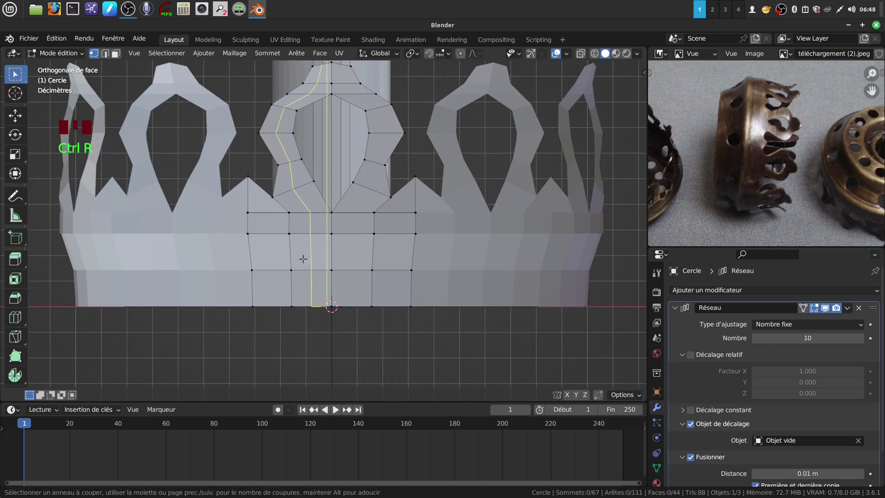
pyautogui.click(283, 257)
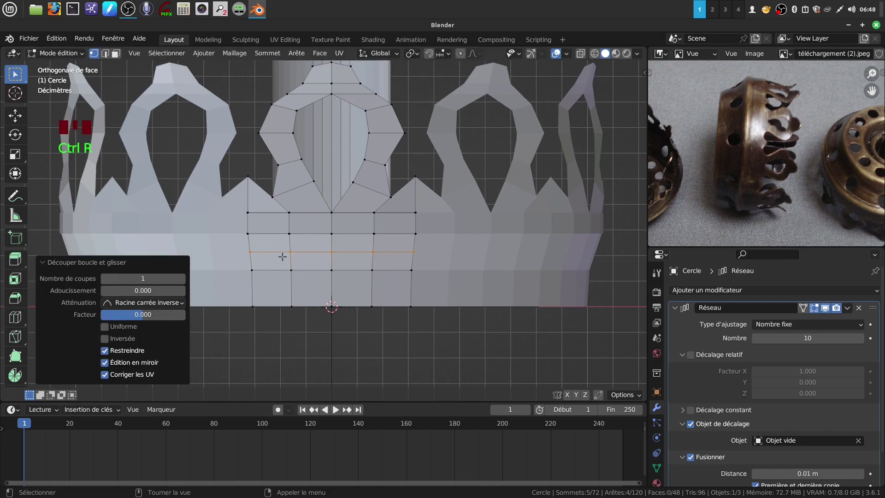
pyautogui.hotkey('ctrl', 'r')
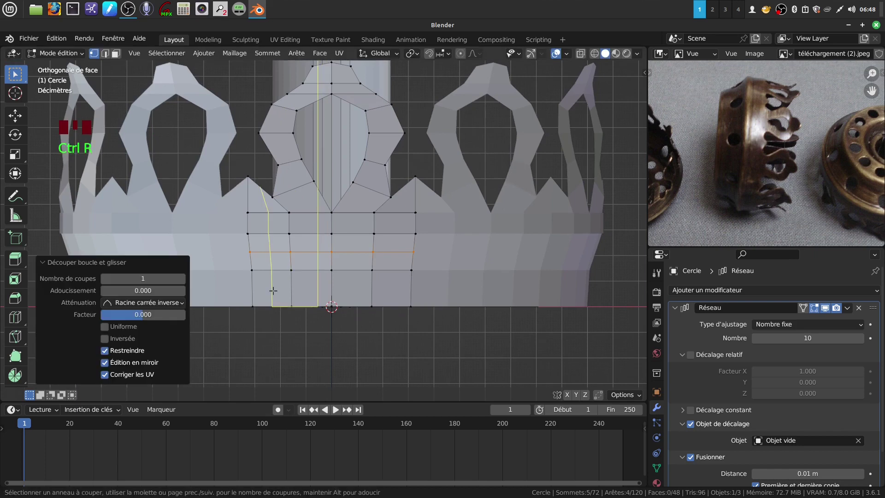
pyautogui.click(297, 291)
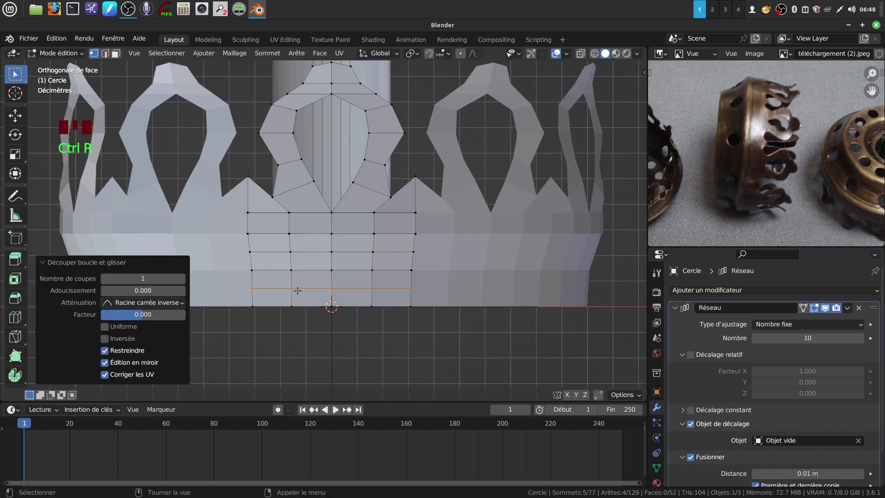
pyautogui.press('a')
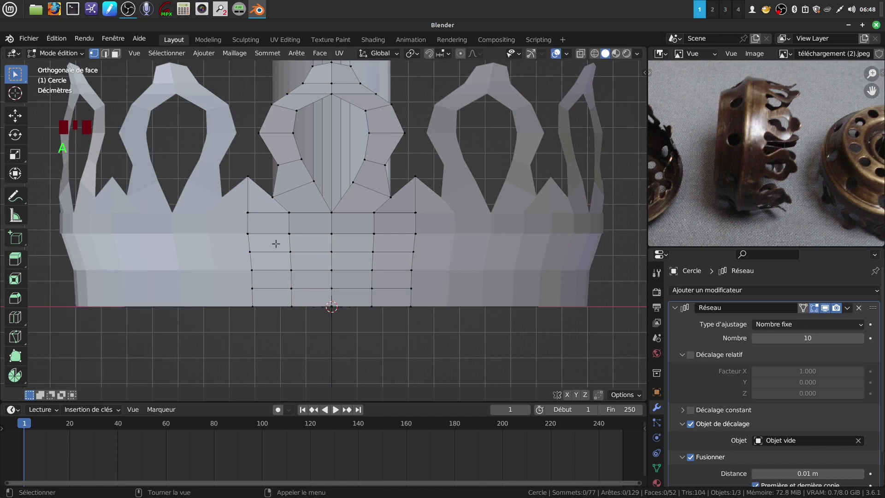
# - Knife-cut a V-shaped notch into each side edge of the slice's band, spanning the two new loops with its tip on the row between
pyautogui.press('k')
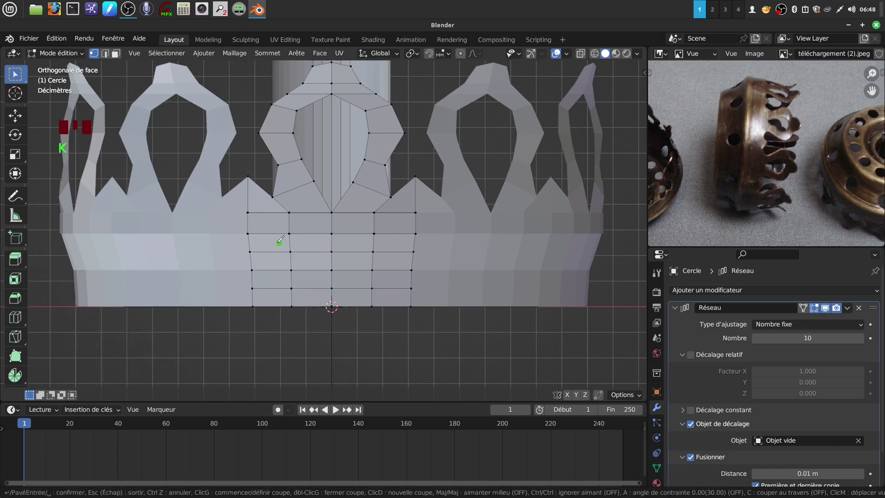
pyautogui.click(251, 251)
pyautogui.click(275, 270)
pyautogui.click(253, 288)
pyautogui.press('Return')
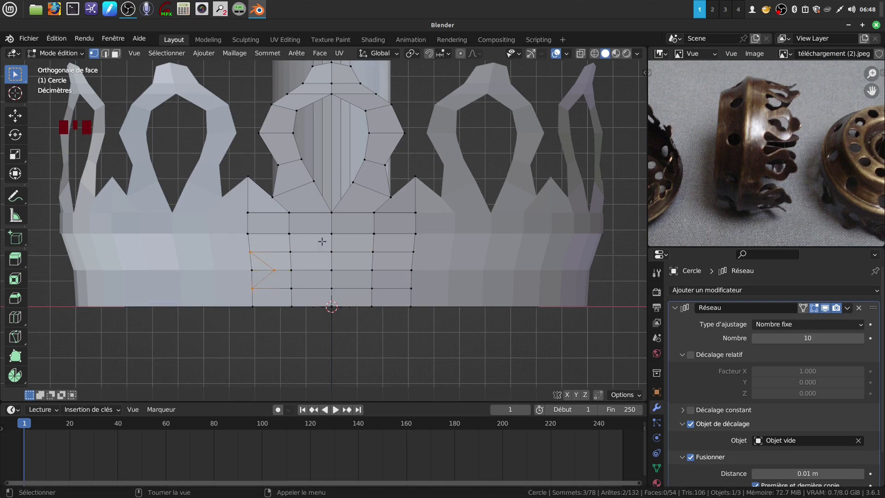
pyautogui.press('k')
pyautogui.click(413, 252)
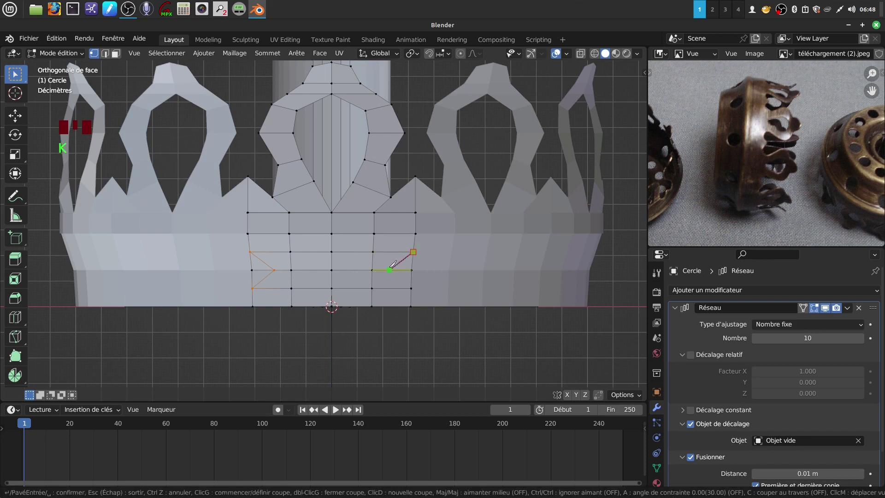
pyautogui.click(391, 270)
pyautogui.click(411, 288)
pyautogui.press('Return')
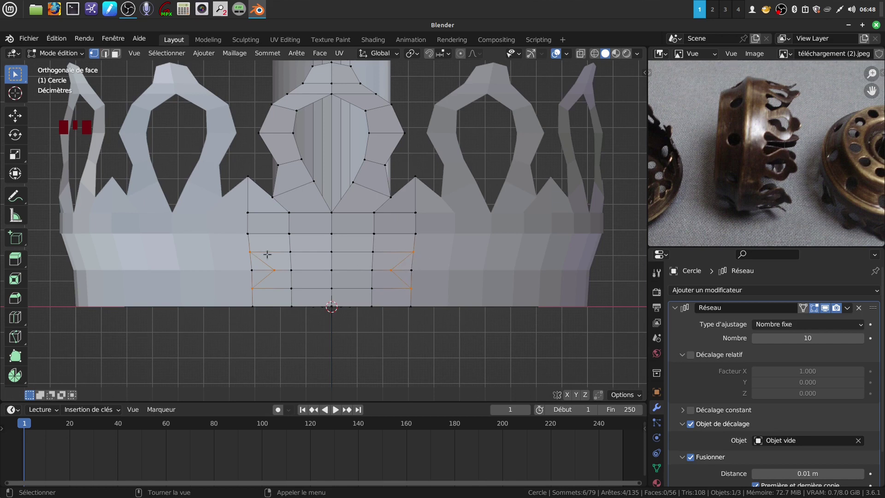
# - Delete the four triangular faces inside the side notches to open diamond-shaped holes between the slices
pyautogui.click(115, 55)
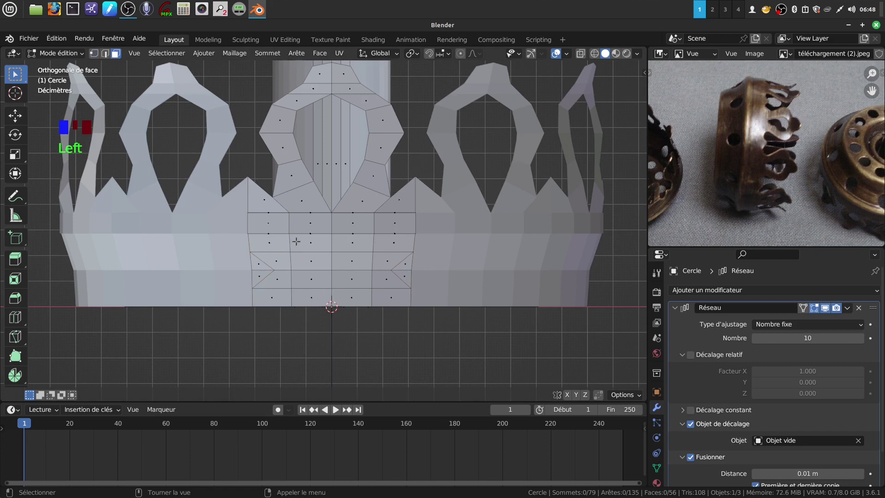
pyautogui.keyDown('shift'); pyautogui.click(257, 265); pyautogui.keyUp('shift')
pyautogui.keyDown('shift'); pyautogui.click(259, 279); pyautogui.keyUp('shift')
pyautogui.keyDown('shift'); pyautogui.click(406, 267); pyautogui.keyUp('shift')
pyautogui.keyDown('shift'); pyautogui.click(406, 278); pyautogui.keyUp('shift')
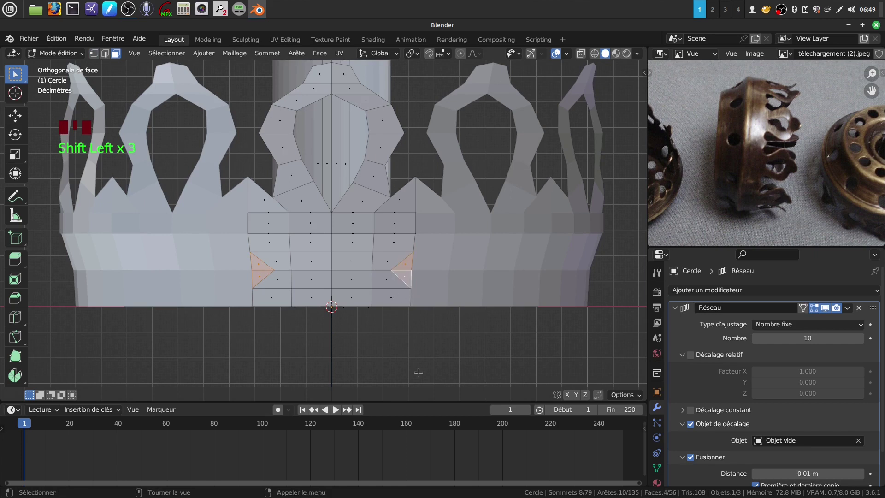
pyautogui.press('x')
pyautogui.click(390, 371)
# - Add a loop cut across the slice's underside faces and slide it toward the outer rim by a factor of about 0.683
pyautogui.keyDown('shift'); pyautogui.moveTo(389, 317); pyautogui.dragTo(356, 279, button='middle'); pyautogui.keyUp('shift')
pyautogui.scroll(-2, 393, 283)
pyautogui.scroll(2, 378, 325)
pyautogui.scroll(2, 369, 299)
pyautogui.hotkey('ctrl', 'r')
pyautogui.click(357, 280)
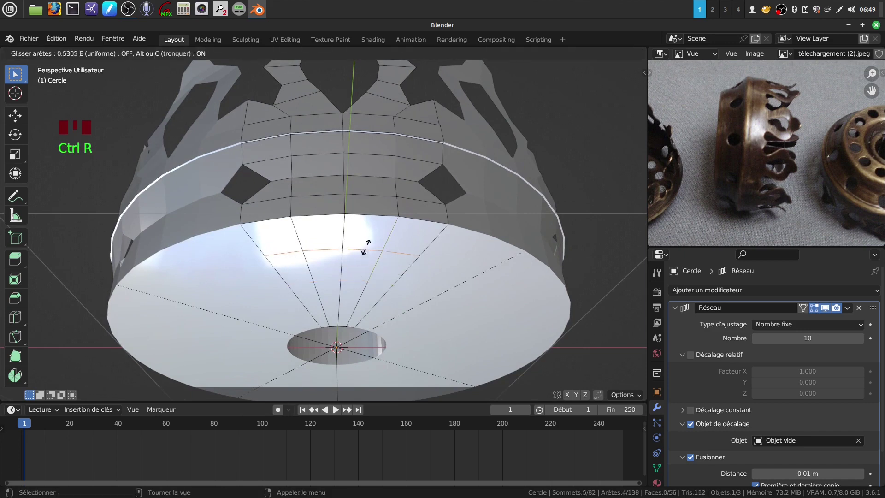
pyautogui.click(367, 237)
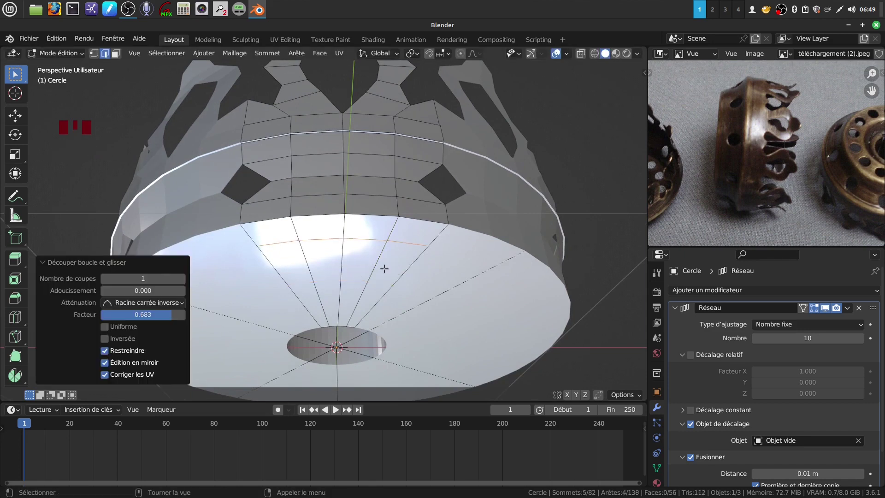
# - Add a centred loop cut across the underside faces between the outer ring cut and the central hole
pyautogui.moveTo(381, 265); pyautogui.dragTo(403, 249, button='middle')
pyautogui.hotkey('ctrl', 'r')
pyautogui.click(378, 277)
pyautogui.rightClick(375, 280)
pyautogui.moveTo(390, 271); pyautogui.dragTo(396, 248, button='middle')
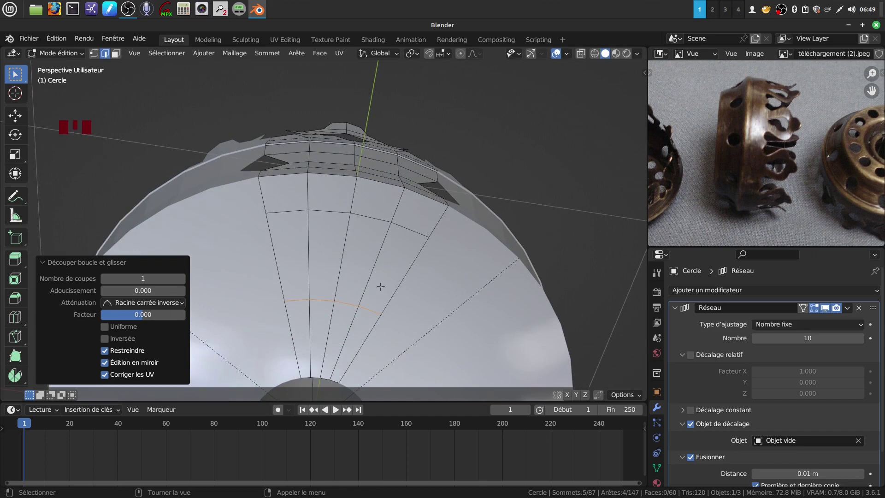
# - Slide the selected edge loop on the underside toward the outer rim by a factor of about 0.41
pyautogui.press('g')
pyautogui.press('g')
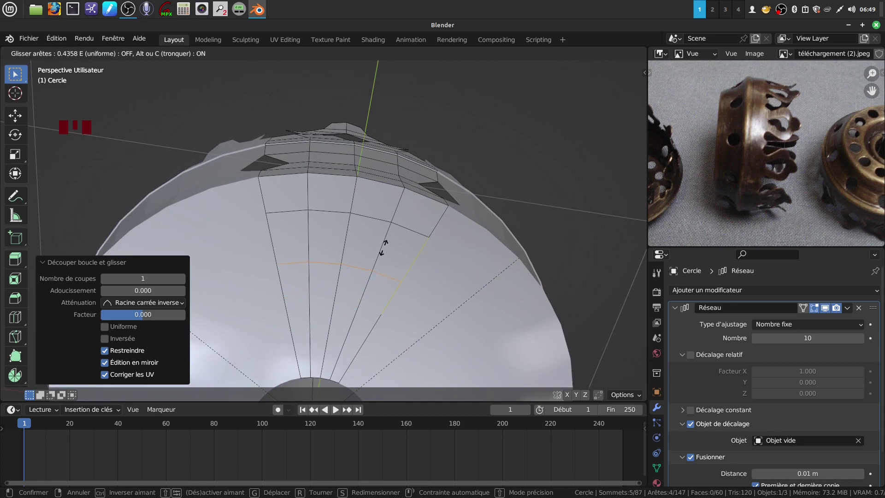
pyautogui.click(383, 248)
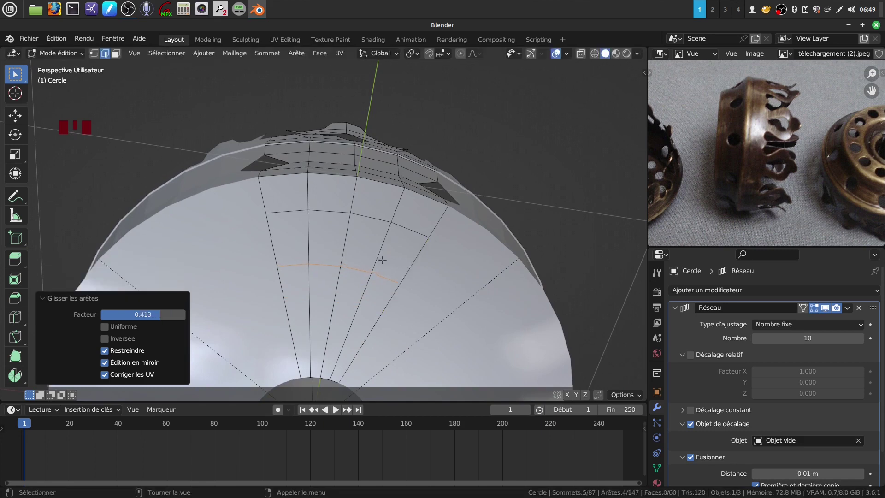
# - Add one centred loop cut between the two existing edge loops on the underside segment
pyautogui.hotkey('ctrl', 'r')
pyautogui.click(383, 259)
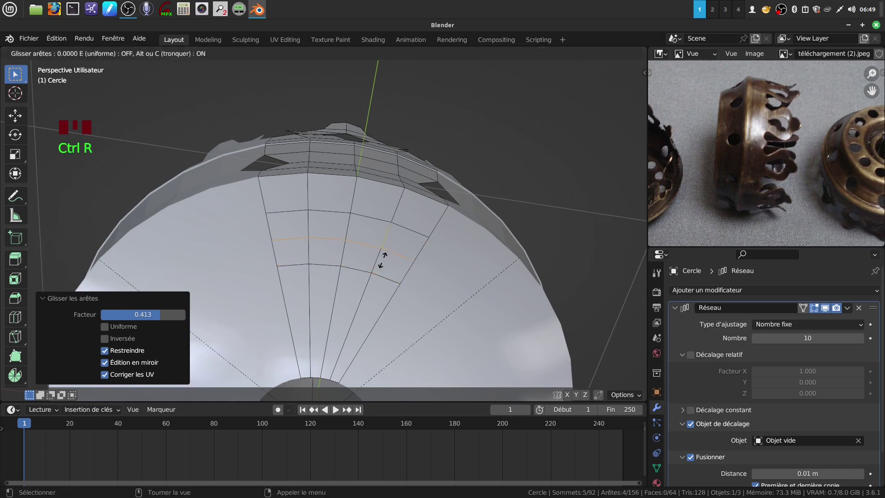
pyautogui.rightClick(387, 262)
pyautogui.keyDown('shift'); pyautogui.scroll(-1, 415, 300); pyautogui.keyUp('shift')
pyautogui.keyDown('shift'); pyautogui.moveTo(415, 300); pyautogui.dragTo(376, 267, button='middle'); pyautogui.keyUp('shift')
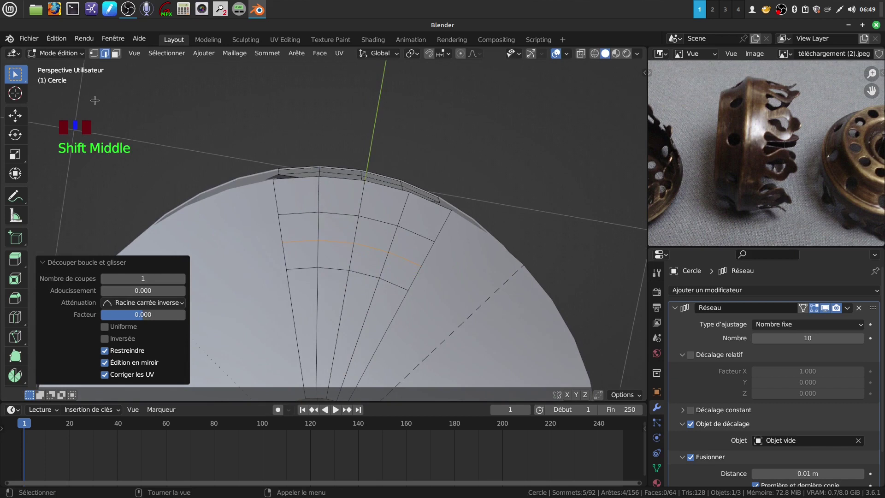
# - Knife-cut a triangular notch into each side of the underside segment, spanning from the outer loop to the inner loop
pyautogui.click(94, 54)
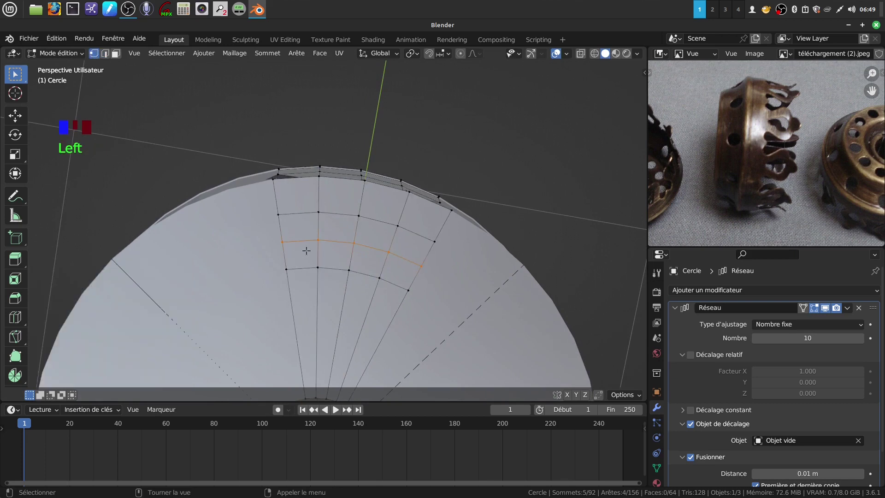
pyautogui.press('k')
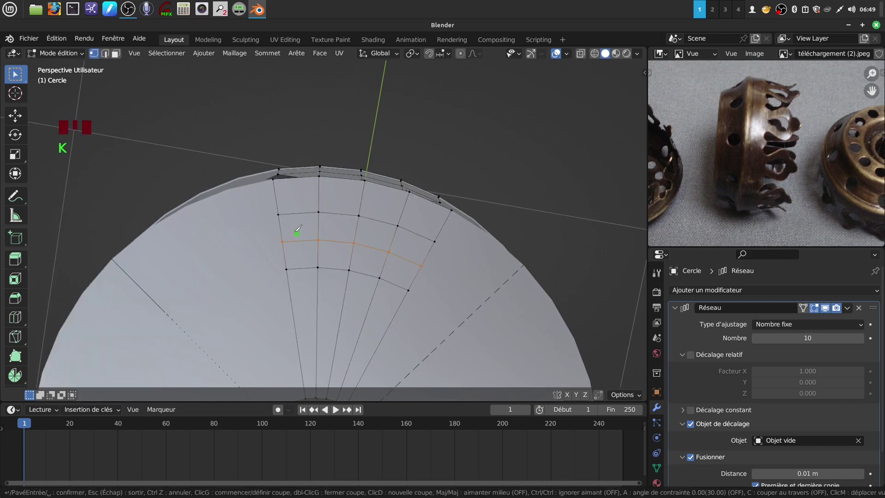
pyautogui.click(279, 213)
pyautogui.click(309, 240)
pyautogui.click(287, 268)
pyautogui.click(289, 263)
pyautogui.press('Return')
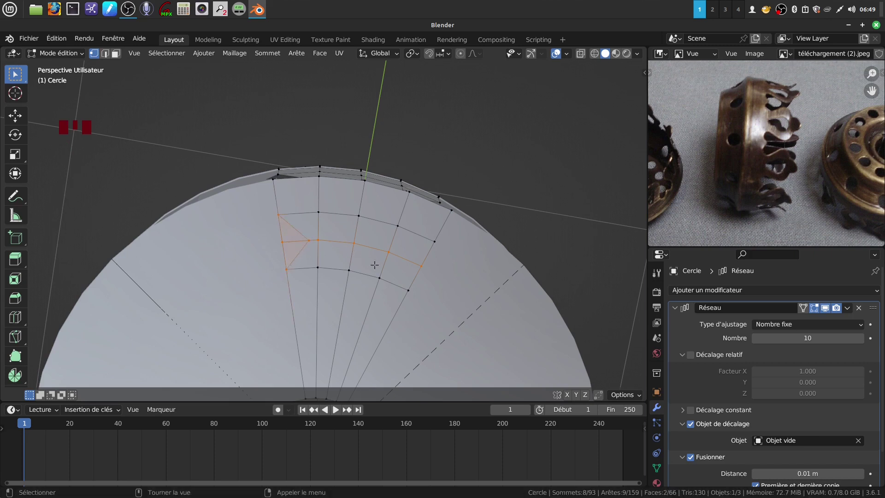
pyautogui.press('k')
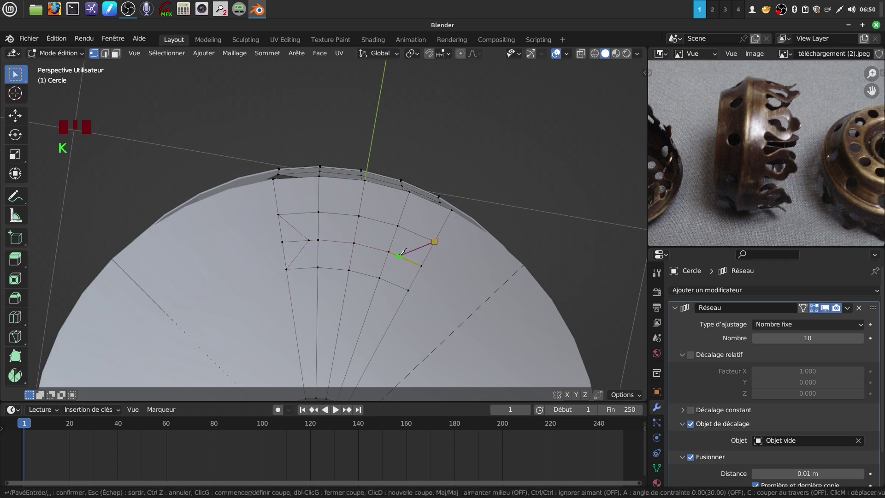
pyautogui.press('Return')
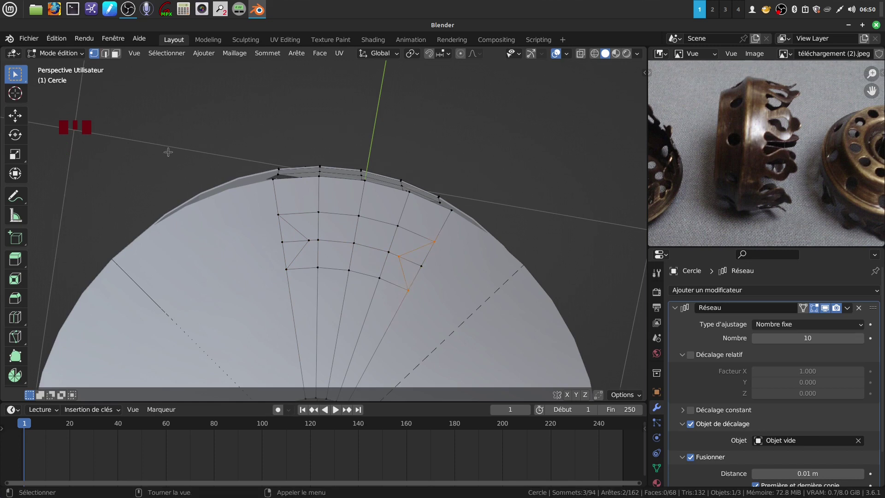
# - Delete the four triangular faces at the two sides of the segment to open diamond-shaped holes
pyautogui.click(115, 53)
pyautogui.click(294, 231)
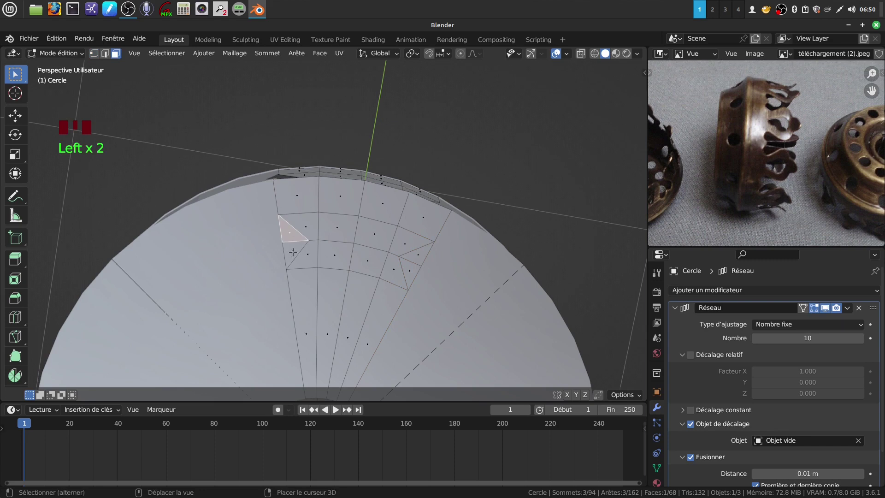
pyautogui.keyDown('shift'); pyautogui.click(295, 253); pyautogui.keyUp('shift')
pyautogui.keyDown('shift'); pyautogui.click(425, 257); pyautogui.keyUp('shift')
pyautogui.keyDown('shift'); pyautogui.click(411, 276); pyautogui.keyUp('shift')
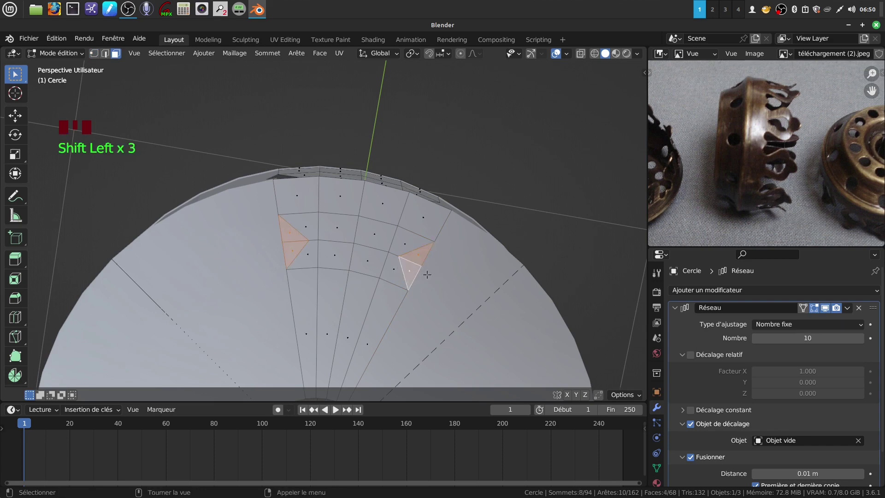
pyautogui.press('x')
pyautogui.click(389, 278)
pyautogui.keyDown('shift'); pyautogui.moveTo(367, 276); pyautogui.dragTo(353, 244, button='middle'); pyautogui.keyUp('shift')
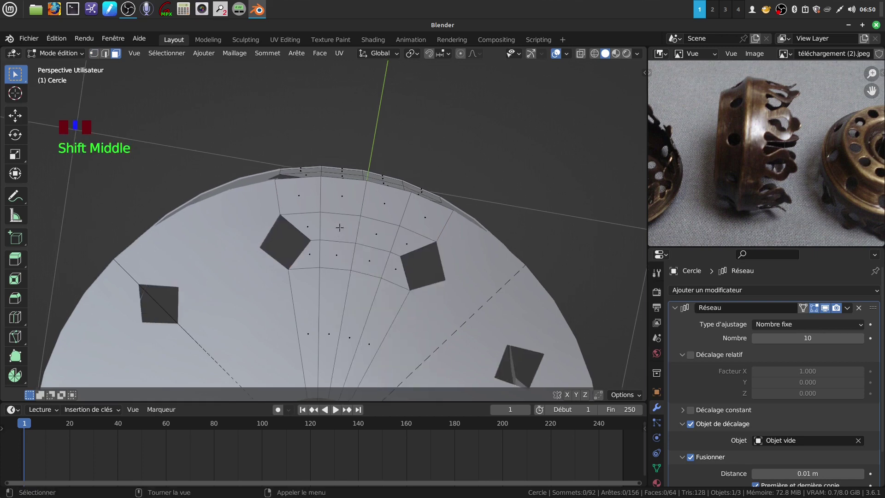
pyautogui.scroll(-4, 308, 282)
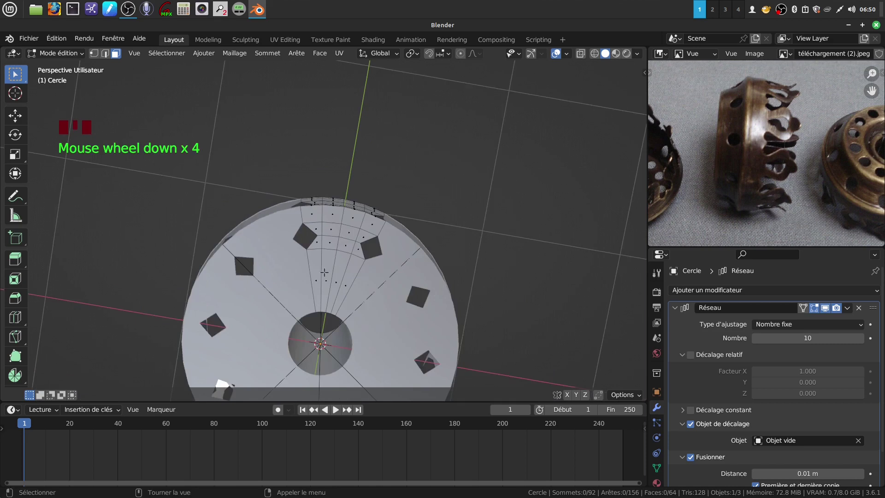
pyautogui.scroll(-2, 324, 272)
pyautogui.moveTo(325, 270); pyautogui.dragTo(378, 249, button='middle')
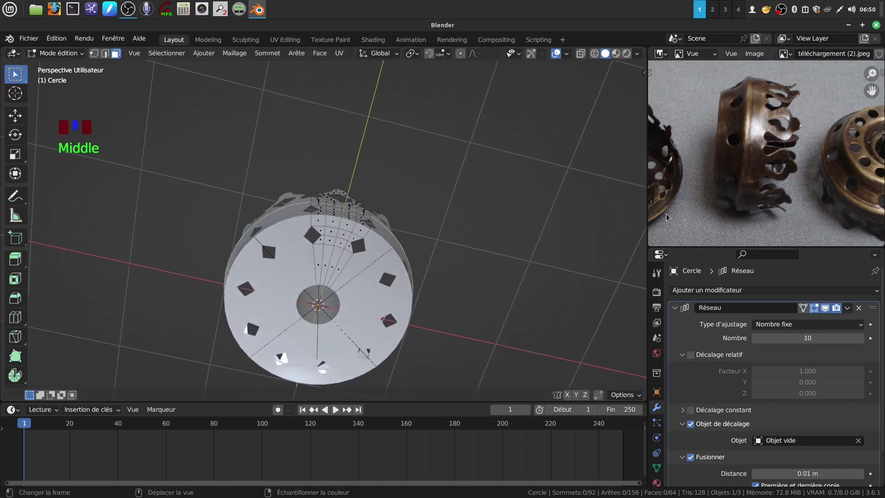
# - Knife-cut a diamond around the central vertex of the underside segment, between the two side holes
pyautogui.scroll(5, 387, 299)
pyautogui.keyDown('shift'); pyautogui.moveTo(387, 299); pyautogui.dragTo(331, 174, button='middle'); pyautogui.keyUp('shift')
pyautogui.scroll(2, 322, 276)
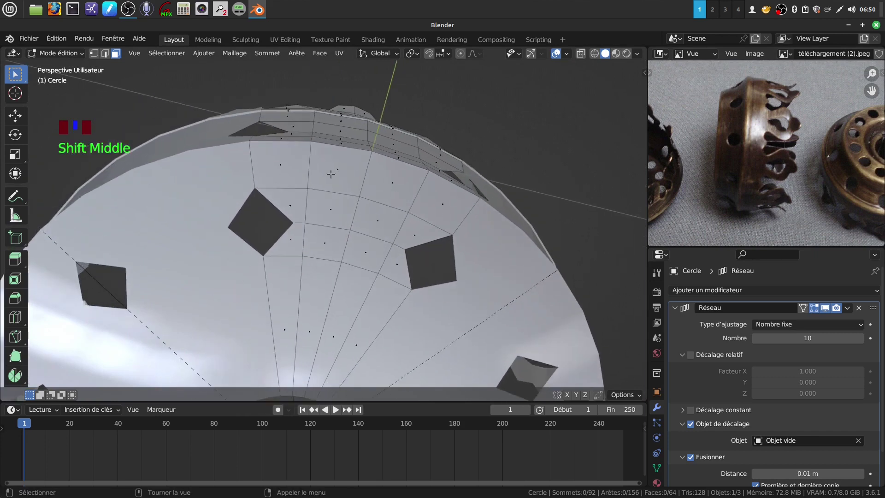
pyautogui.click(94, 53)
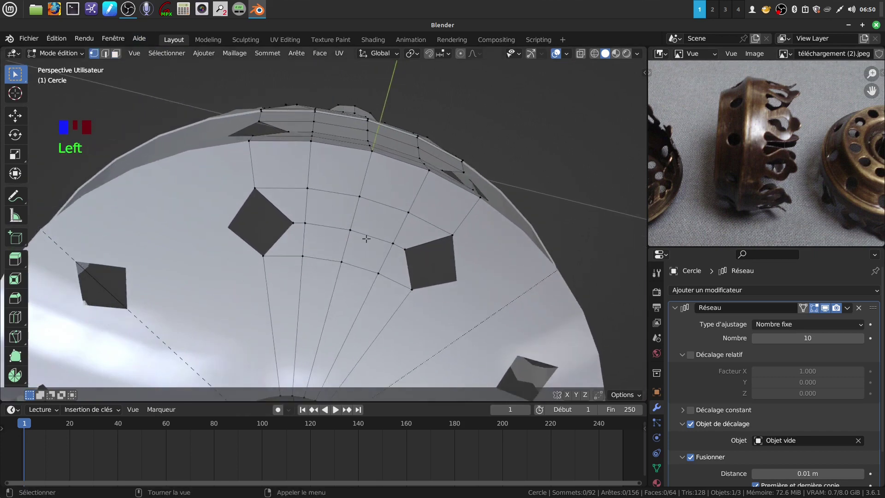
pyautogui.moveTo(336, 172); pyautogui.dragTo(390, 225, button='middle')
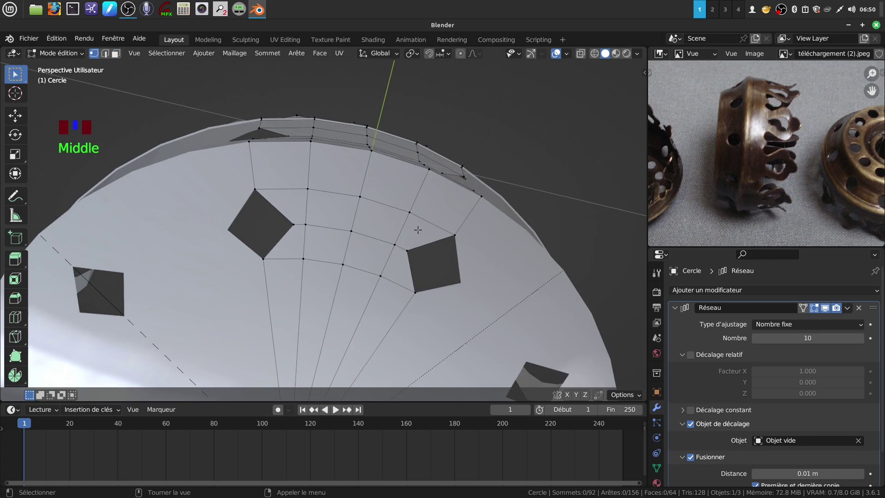
pyautogui.press('k')
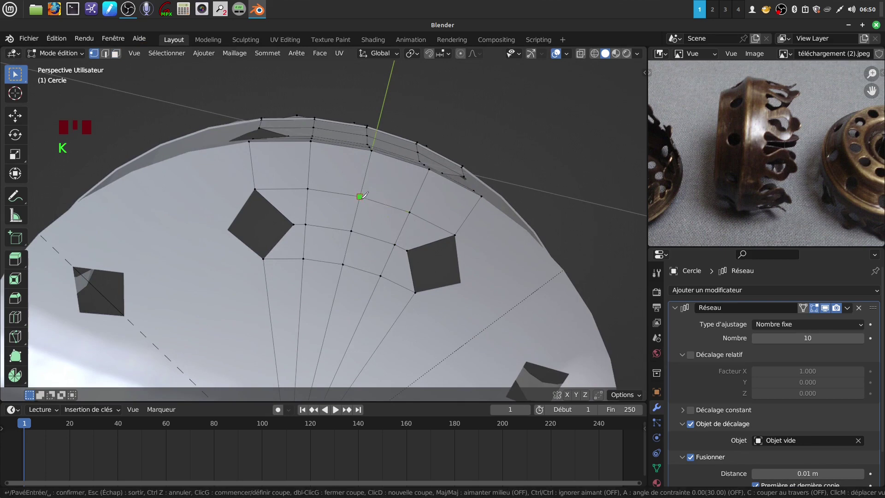
pyautogui.click(361, 197)
pyautogui.click(323, 226)
pyautogui.click(380, 240)
pyautogui.click(362, 197)
pyautogui.press('Return')
# - Delete the four faces inside the central diamond, working from the orthographic bottom view
pyautogui.moveTo(436, 246); pyautogui.dragTo(377, 198, button='middle')
pyautogui.scroll(-2, 348, 204)
pyautogui.scroll(2, 348, 204)
pyautogui.press('ctrl+KP_7')
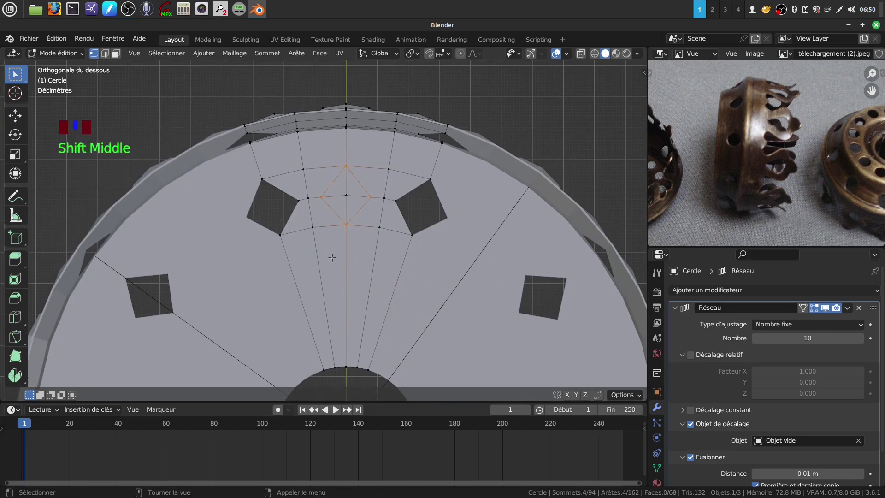
pyautogui.click(116, 54)
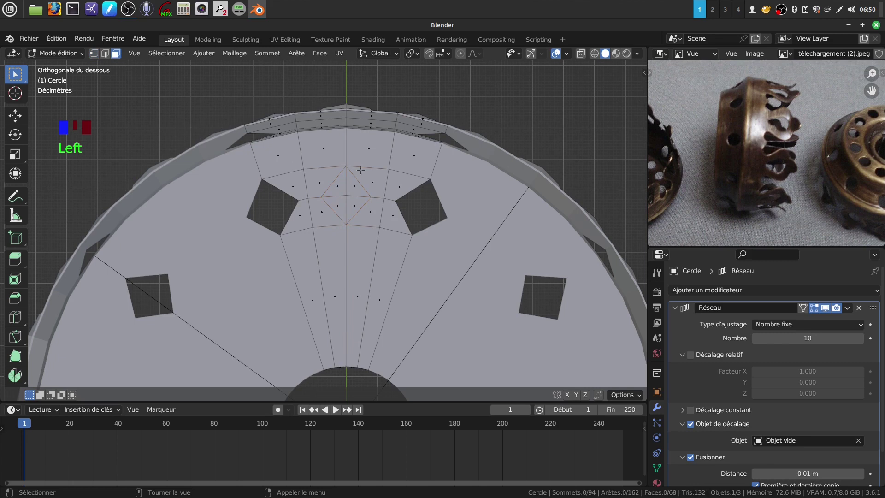
pyautogui.click(338, 190)
pyautogui.keyDown('shift'); pyautogui.click(353, 186); pyautogui.keyUp('shift')
pyautogui.keyDown('shift'); pyautogui.click(339, 187); pyautogui.keyUp('shift')
pyautogui.keyDown('shift'); pyautogui.click(354, 206); pyautogui.keyUp('shift')
pyautogui.keyDown('shift'); pyautogui.click(336, 205); pyautogui.keyUp('shift')
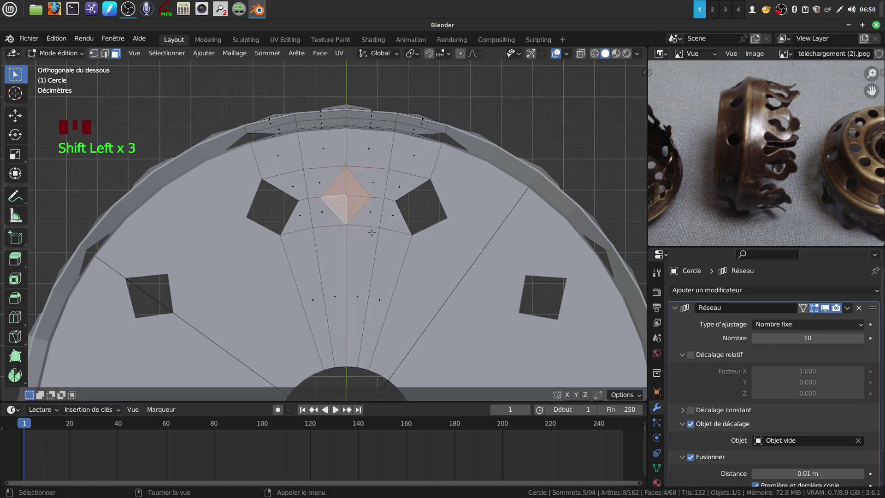
pyautogui.press('x')
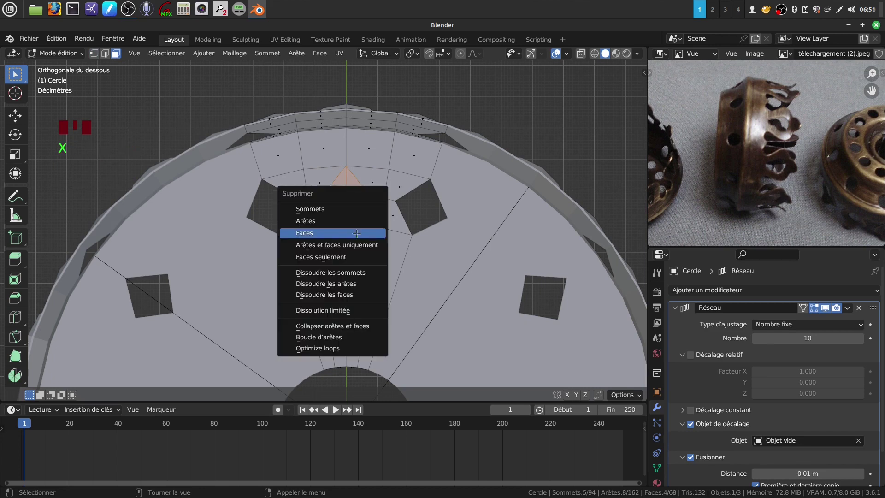
pyautogui.click(356, 234)
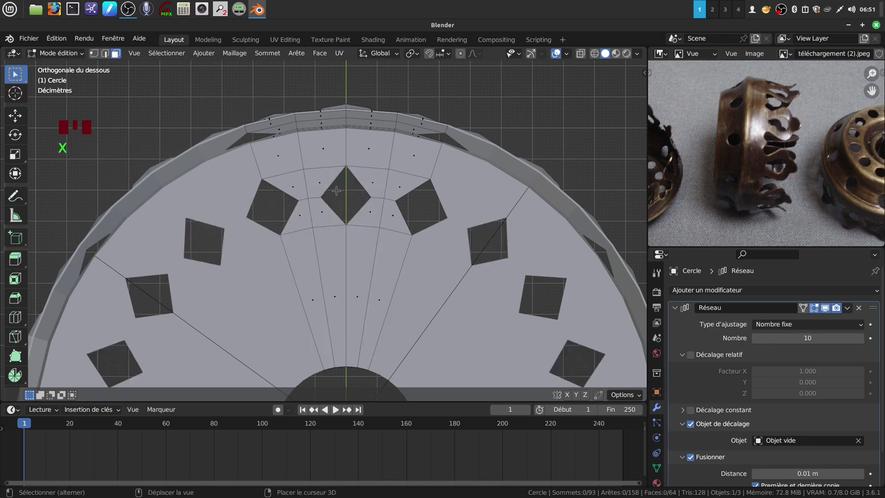
# - Try to slide the outer row of five vertices above the diamond holes inward along their edges
pyautogui.keyDown('shift'); pyautogui.moveTo(267, 181); pyautogui.dragTo(270, 186, button='middle'); pyautogui.keyUp('shift')
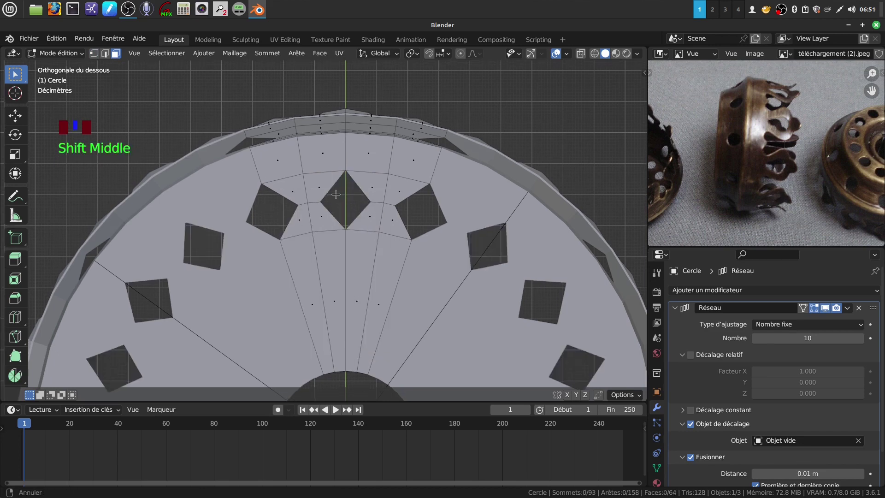
pyautogui.click(93, 53)
pyautogui.moveTo(256, 182); pyautogui.dragTo(401, 166)
pyautogui.moveTo(444, 182); pyautogui.dragTo(445, 187)
pyautogui.press('c')
pyautogui.moveTo(367, 170); pyautogui.dragTo(400, 177)
pyautogui.press('Escape')
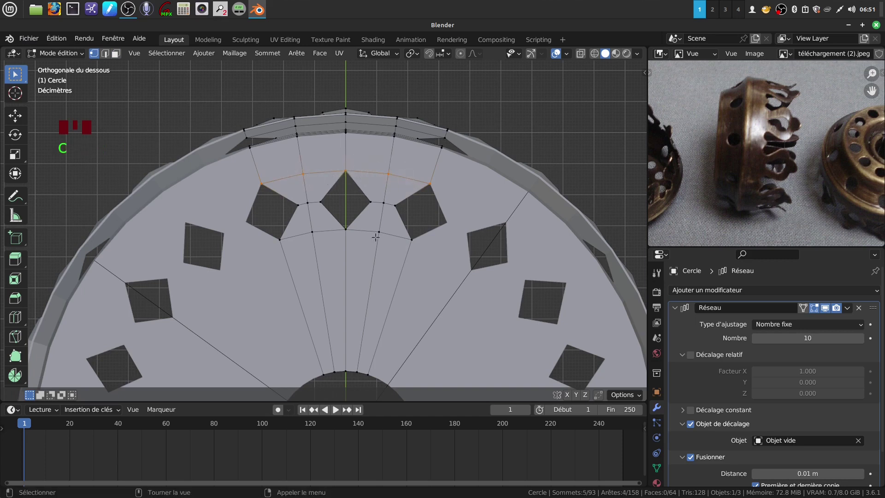
pyautogui.press('g')
pyautogui.press('g')
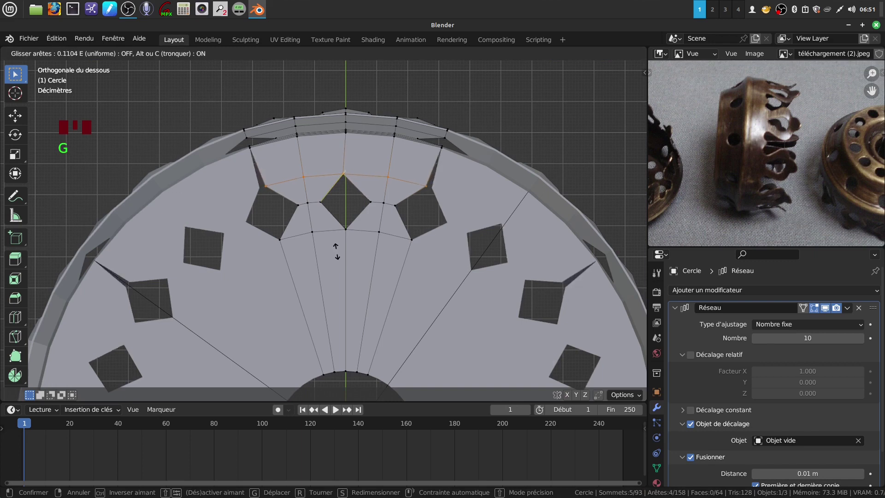
pyautogui.click(337, 251)
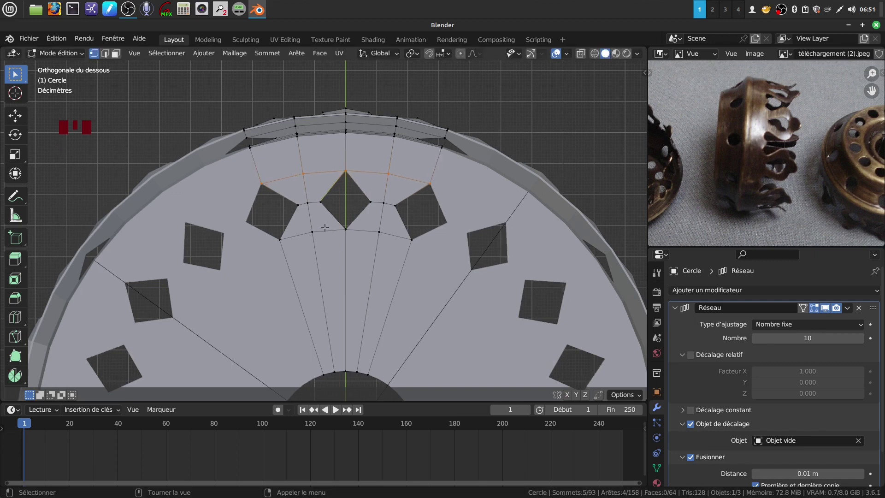
# - Scale the middle-row vertices between the holes to about 0.705 with the pivot point set to individual origins
pyautogui.keyDown('shift'); pyautogui.moveTo(300, 221); pyautogui.dragTo(299, 222, button='middle'); pyautogui.keyUp('shift')
pyautogui.moveTo(285, 202); pyautogui.dragTo(404, 213)
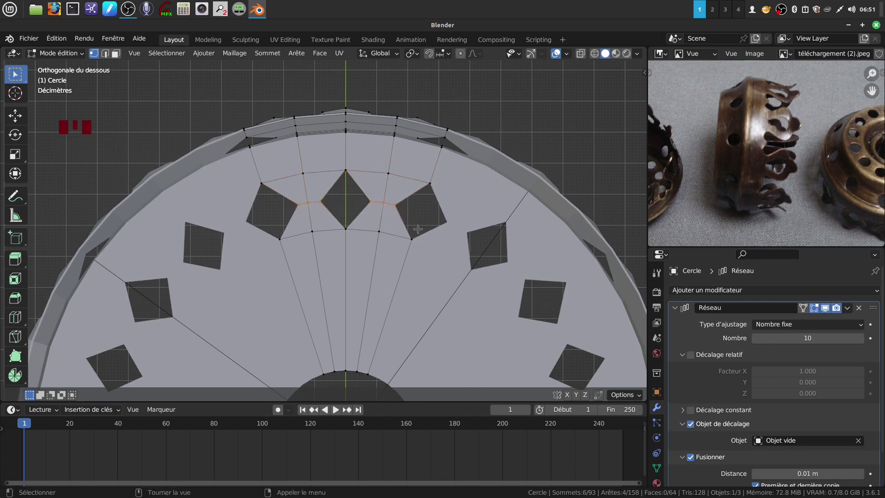
pyautogui.press('s')
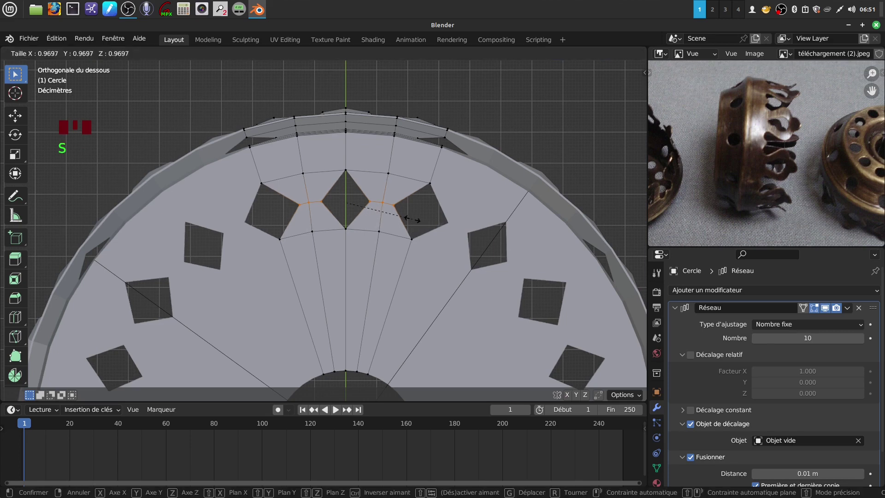
pyautogui.click(413, 220)
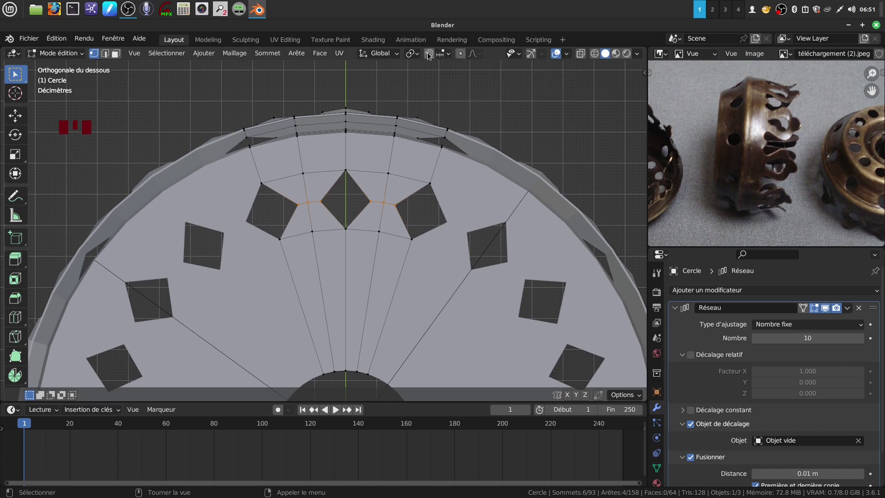
pyautogui.click(412, 53)
pyautogui.click(413, 53)
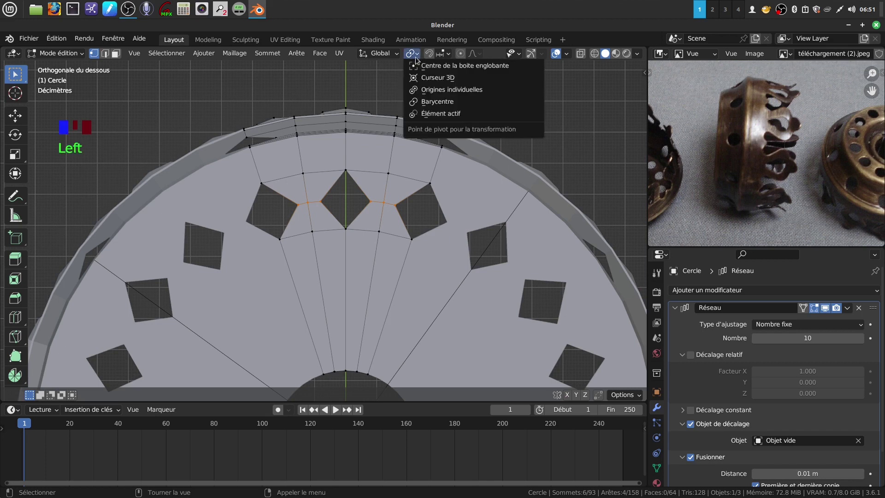
pyautogui.click(431, 88)
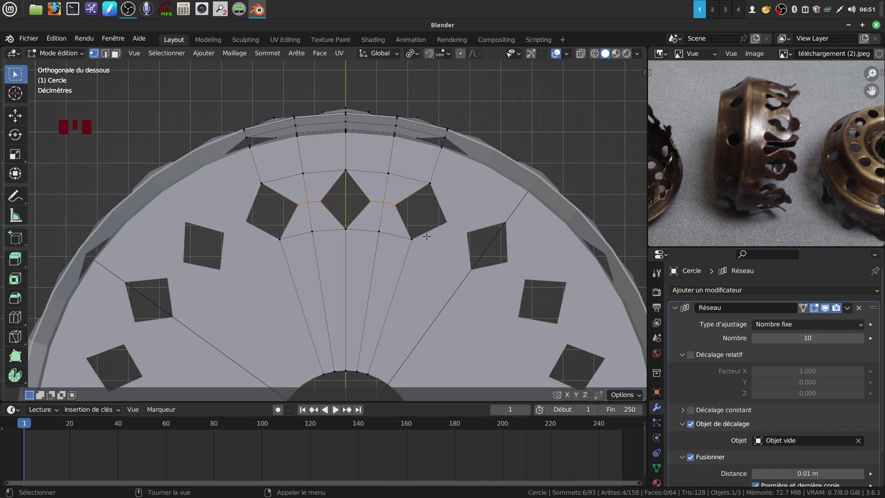
pyautogui.press('s')
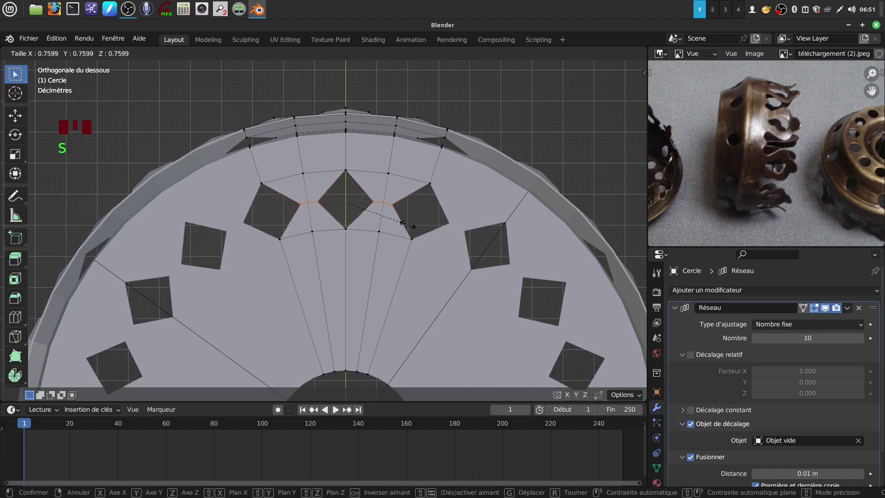
pyautogui.click(404, 223)
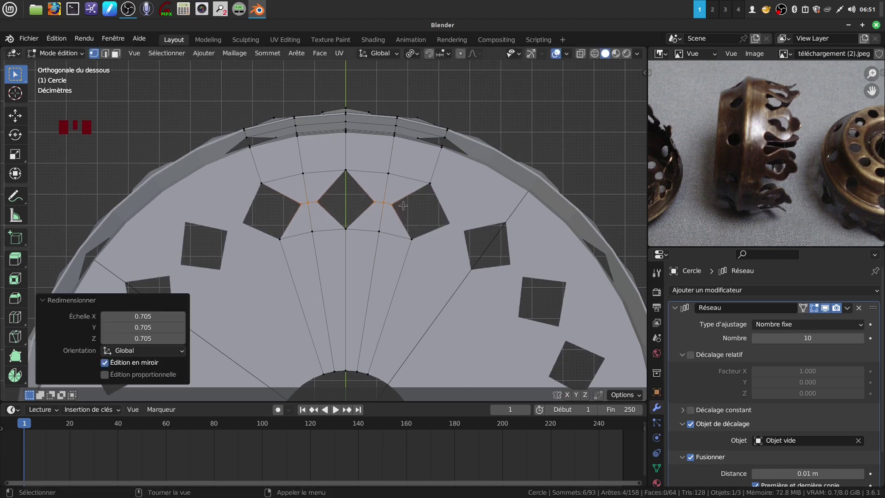
# - Return to Object Mode and view the whole crown-shaped part from the side
pyautogui.scroll(-2, 435, 216)
pyautogui.keyDown('shift'); pyautogui.moveTo(435, 216); pyautogui.dragTo(271, 101, button='middle'); pyautogui.keyUp('shift')
pyautogui.press('Tab')
pyautogui.scroll(-3, 385, 337)
pyautogui.scroll(1, 379, 221)
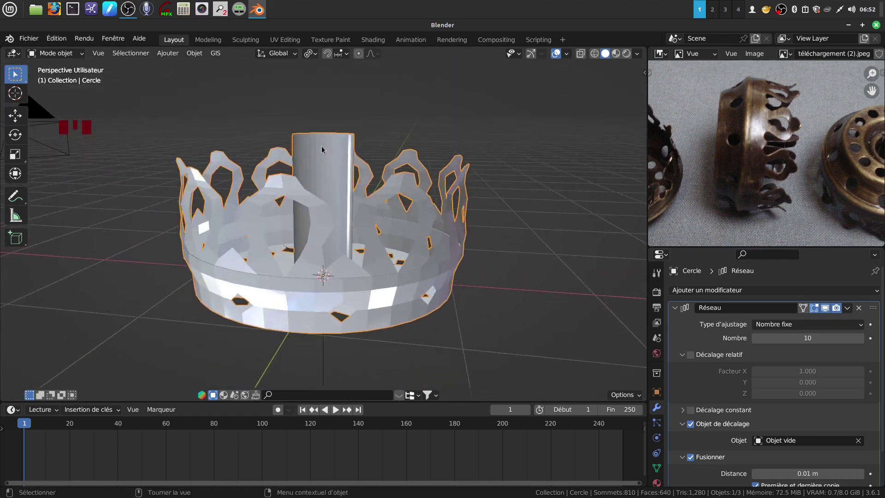
# - Examine the arrayed crown part from above, below and the side, checking the holes in its band and underside
pyautogui.moveTo(316, 190); pyautogui.dragTo(335, 165, button='middle')
pyautogui.scroll(2, 330, 268)
pyautogui.moveTo(330, 269); pyautogui.dragTo(301, 190, button='middle')
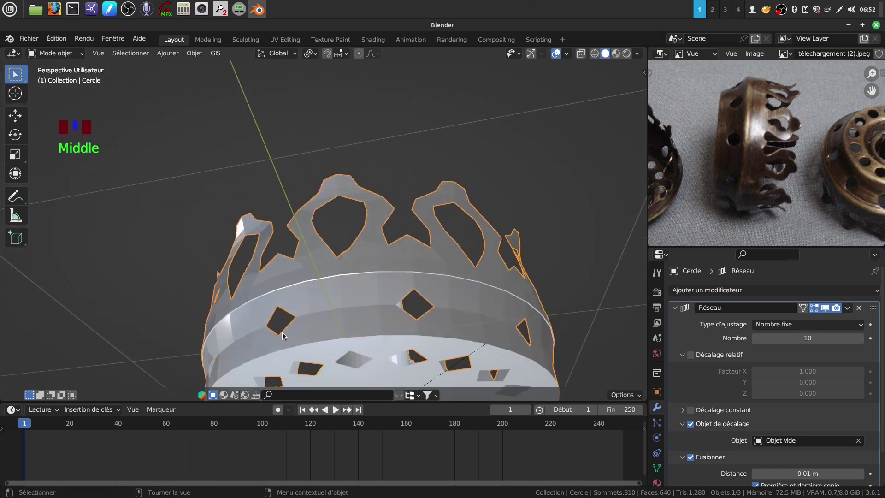
pyautogui.moveTo(295, 314); pyautogui.dragTo(431, 272, button='middle')
pyautogui.scroll(-2, 443, 337)
pyautogui.moveTo(336, 144); pyautogui.dragTo(407, 244, button='middle')
pyautogui.scroll(-2, 405, 246)
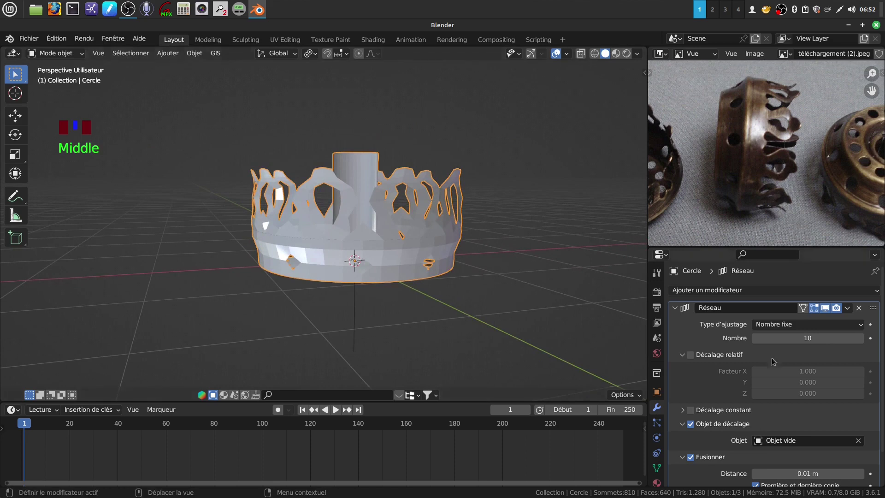
pyautogui.moveTo(390, 237); pyautogui.dragTo(429, 215, button='middle')
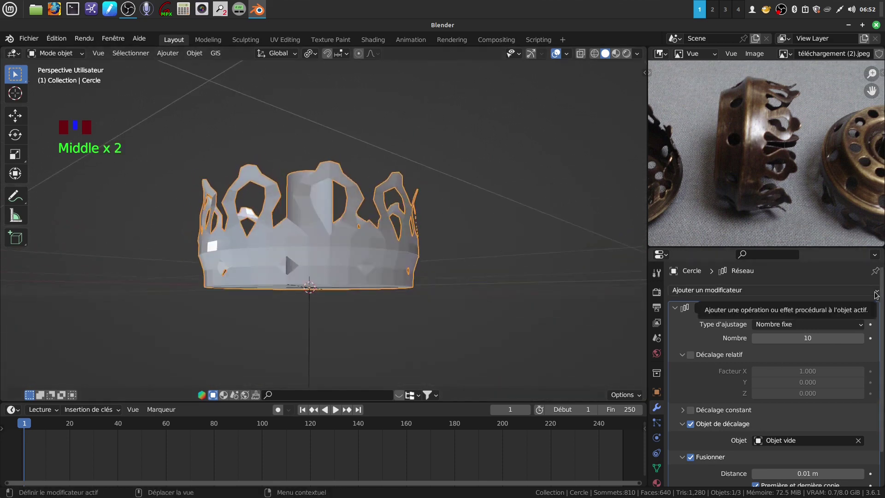
# - Apply the Array modifier to the crown part and shade the object smooth
pyautogui.click(876, 291)
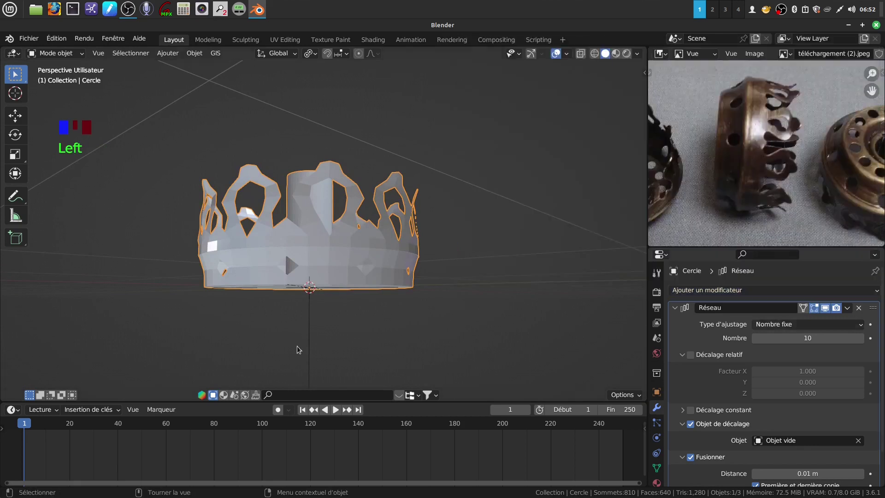
pyautogui.moveTo(849, 310); pyautogui.dragTo(784, 318)
pyautogui.moveTo(309, 195); pyautogui.dragTo(367, 247, button='middle')
pyautogui.rightClick(367, 248)
pyautogui.moveTo(367, 248); pyautogui.dragTo(355, 247, button='right')
pyautogui.moveTo(388, 236); pyautogui.dragTo(388, 245, button='middle')
# - Merge all vertices of the crown mesh by distance at 0.0001 m and return to Object Mode
pyautogui.press('Tab')
pyautogui.press('a')
pyautogui.press('a')
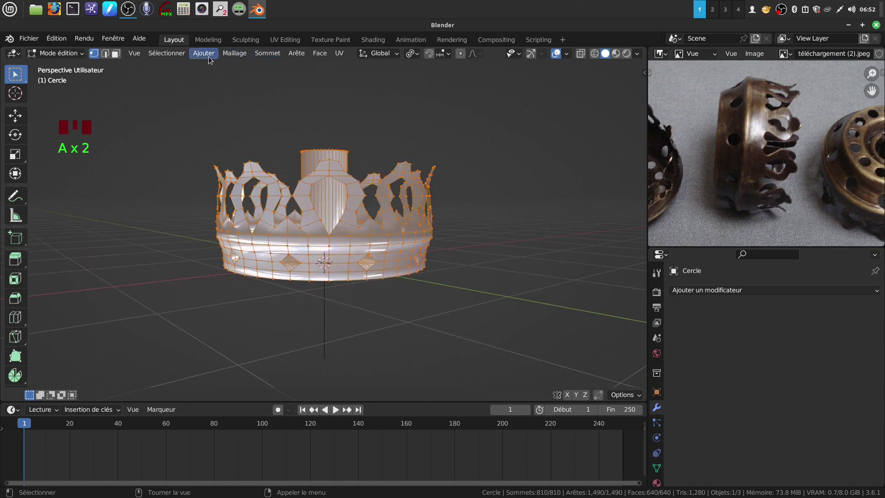
pyautogui.click(235, 54)
pyautogui.moveTo(248, 314)
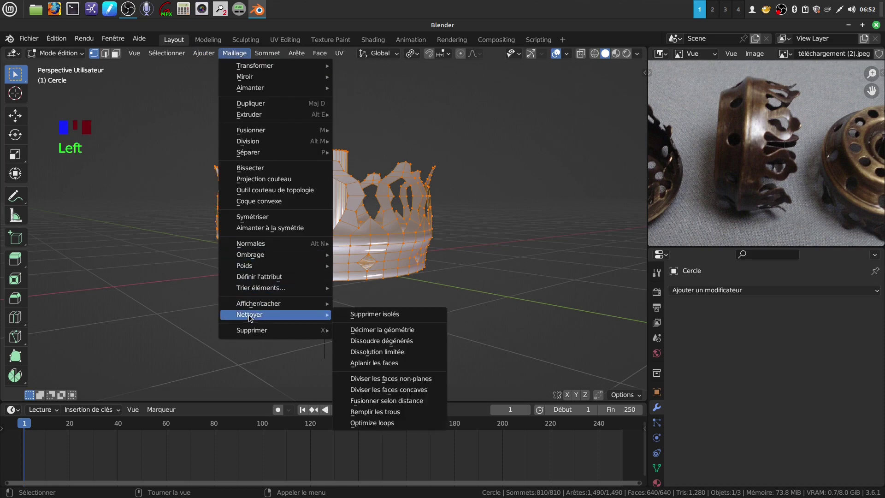
pyautogui.click(420, 401)
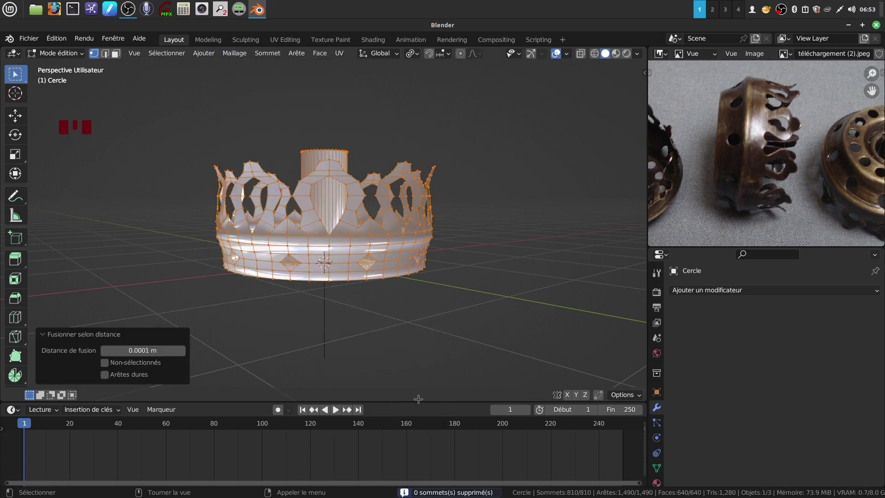
pyautogui.scroll(2, 378, 281)
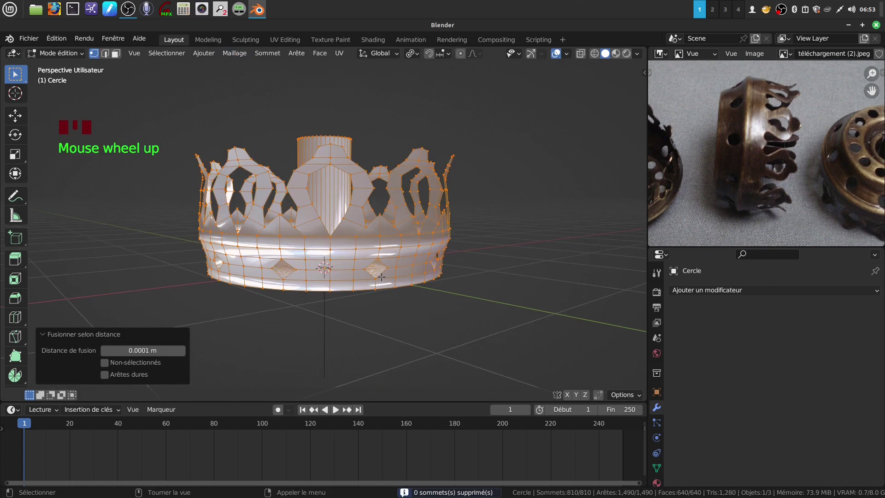
pyautogui.press('Tab')
# - Add a Subdivision Surface modifier to the crown part
pyautogui.scroll(-2, 434, 231)
pyautogui.moveTo(434, 231); pyautogui.dragTo(312, 162, button='middle')
pyautogui.scroll(2, 398, 299)
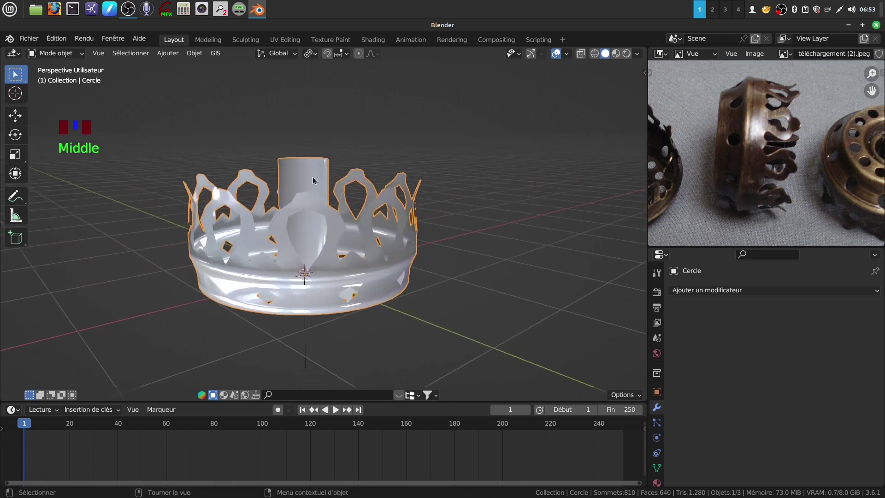
pyautogui.moveTo(342, 218); pyautogui.dragTo(421, 222, button='middle')
pyautogui.click(879, 296)
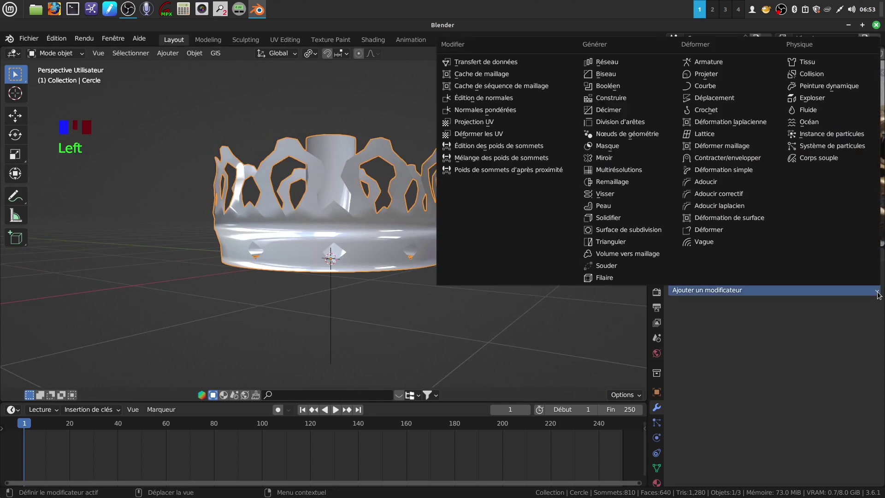
pyautogui.click(639, 231)
pyautogui.moveTo(434, 232); pyautogui.dragTo(396, 226, button='middle')
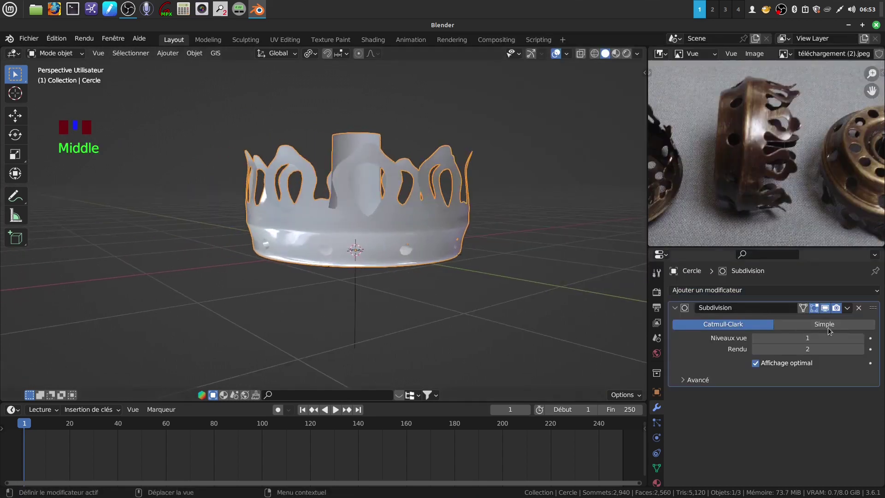
# - Set the Subdivision modifier's viewport and render levels to 3, checking the roundness of the underside holes
pyautogui.click(860, 338)
pyautogui.scroll(2, 345, 243)
pyautogui.moveTo(344, 243); pyautogui.dragTo(456, 106, button='middle')
pyautogui.scroll(3, 315, 204)
pyautogui.moveTo(315, 202)
pyautogui.mouseDown(button='middle')
pyautogui.moveTo(312, 182)
pyautogui.moveTo(318, 187)
pyautogui.mouseUp(button='middle')
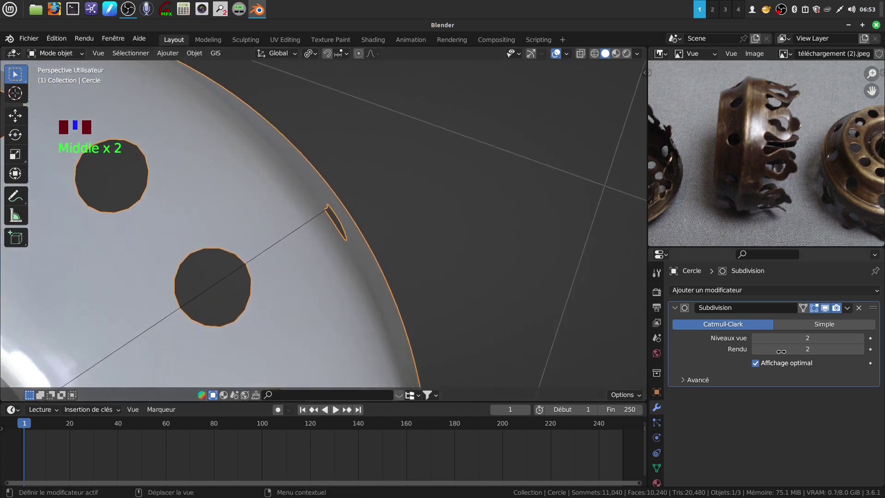
pyautogui.click(851, 341)
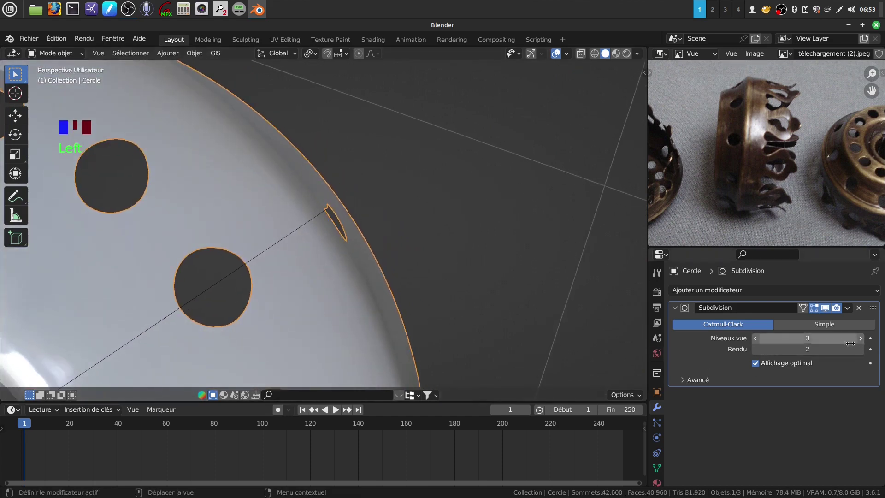
pyautogui.click(860, 350)
# - Switch the crown part to Edit Mode with edge selection, viewing its raised band up close from the side
pyautogui.moveTo(374, 189); pyautogui.dragTo(188, 103, button='middle')
pyautogui.scroll(-8, 301, 185)
pyautogui.moveTo(245, 127); pyautogui.dragTo(346, 354, button='middle')
pyautogui.scroll(3, 334, 348)
pyautogui.moveTo(319, 286); pyautogui.dragTo(305, 330, button='middle')
pyautogui.keyDown('shift'); pyautogui.moveTo(306, 330); pyautogui.dragTo(354, 198, button='middle'); pyautogui.keyUp('shift')
pyautogui.press('Tab')
pyautogui.moveTo(351, 239); pyautogui.dragTo(392, 241, button='middle')
pyautogui.keyDown('shift'); pyautogui.moveTo(393, 241); pyautogui.dragTo(402, 260, button='middle'); pyautogui.keyUp('shift')
pyautogui.moveTo(402, 260); pyautogui.dragTo(412, 237, button='middle')
pyautogui.click(105, 53)
pyautogui.press('Tab')
pyautogui.press('Tab')
# - Cut an edge loop around the middle of the raised band and scale it to 1.008 so it bulges slightly
pyautogui.hotkey('ctrl', 'r')
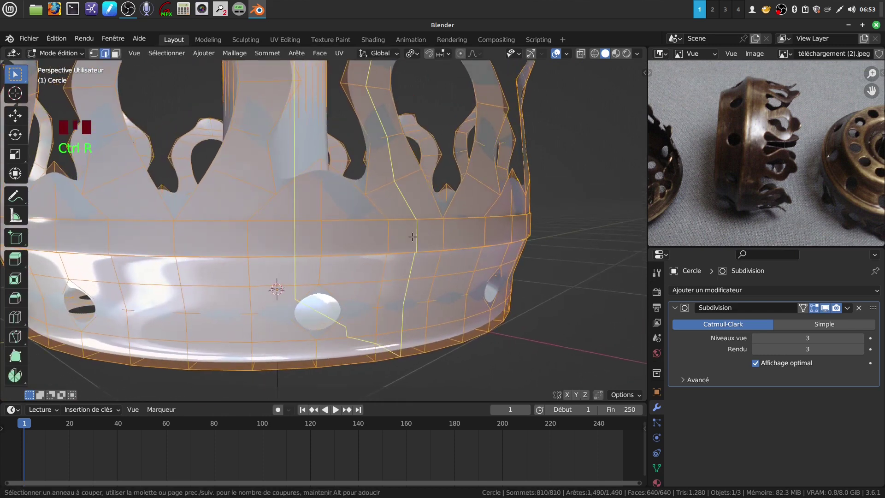
pyautogui.click(437, 235)
pyautogui.press('s')
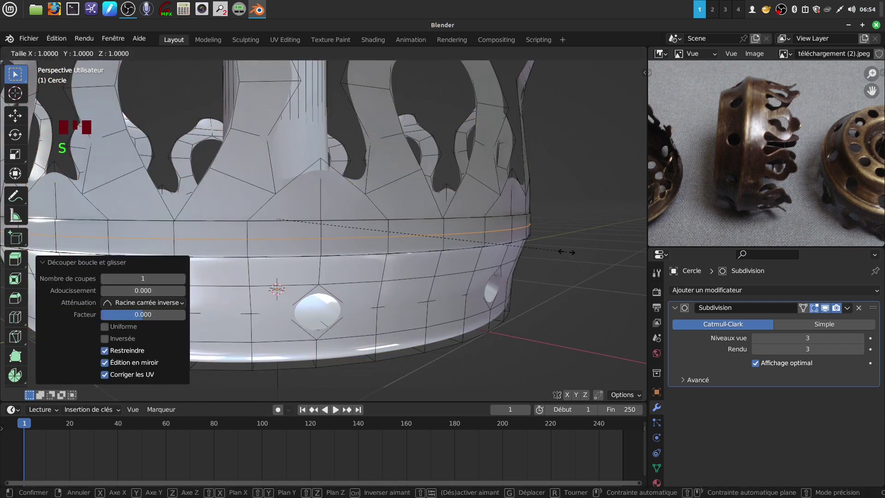
pyautogui.click(568, 251)
pyautogui.moveTo(513, 226); pyautogui.dragTo(492, 222, button='middle')
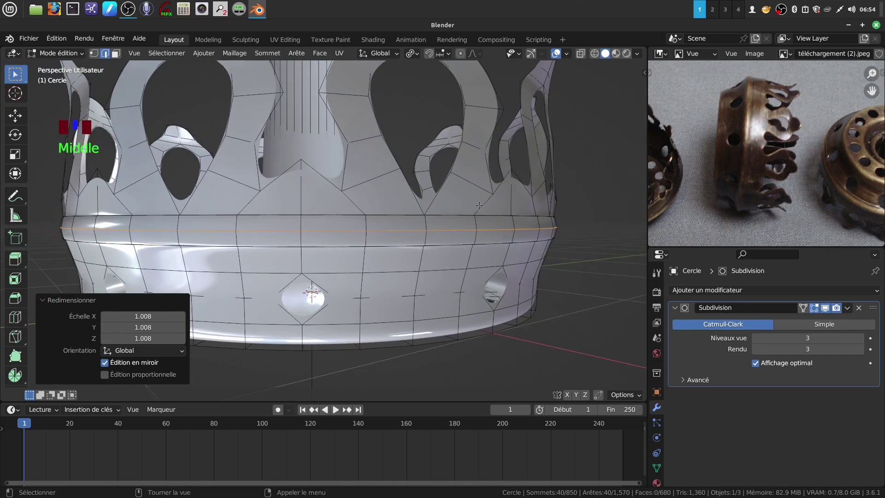
# - Turn off the Subdivision modifier's viewport display to expose the bare mesh along the band's upper edge
pyautogui.hotkey('ctrl', 'r')
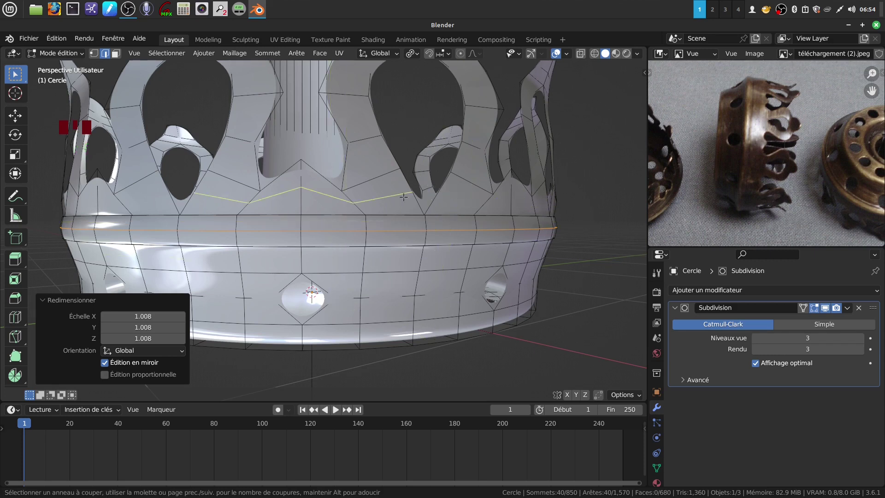
pyautogui.press('Escape')
pyautogui.moveTo(406, 191); pyautogui.dragTo(403, 158, button='middle')
pyautogui.scroll(3, 361, 235)
pyautogui.scroll(3, 377, 216)
pyautogui.moveTo(378, 219); pyautogui.dragTo(607, 299, button='middle')
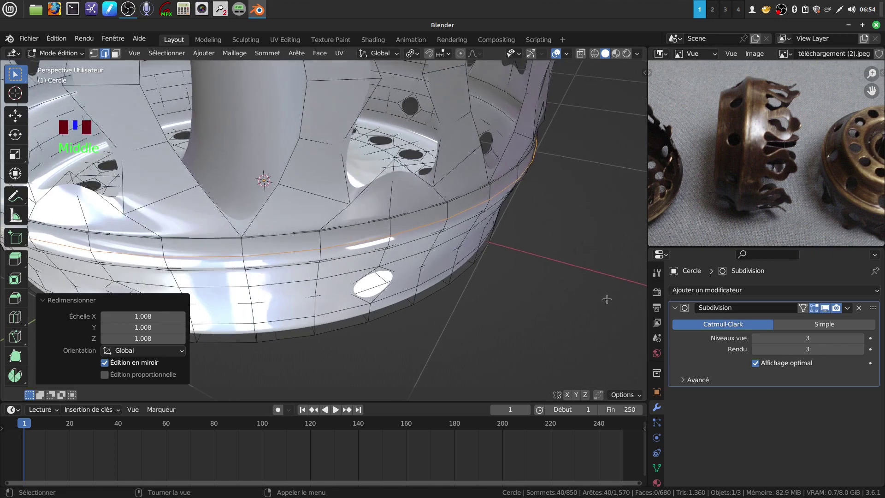
pyautogui.scroll(1, 548, 303)
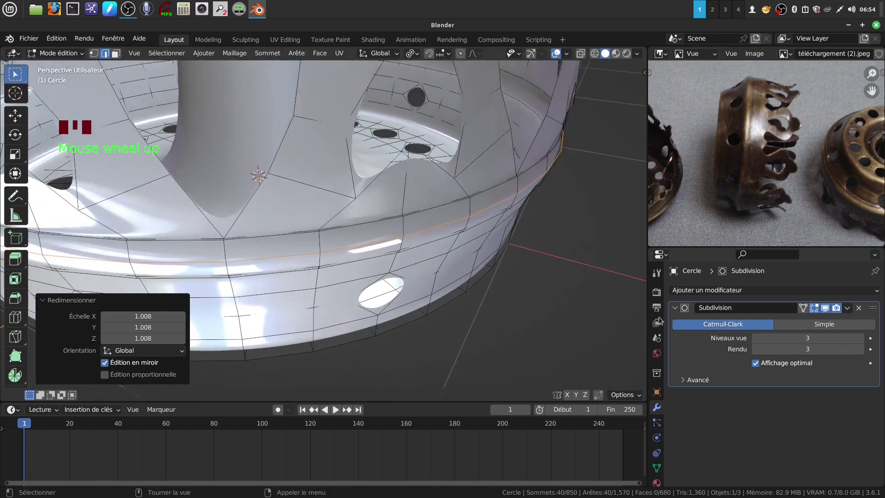
pyautogui.click(825, 307)
pyautogui.scroll(4, 415, 259)
pyautogui.moveTo(414, 258); pyautogui.dragTo(324, 246, button='middle')
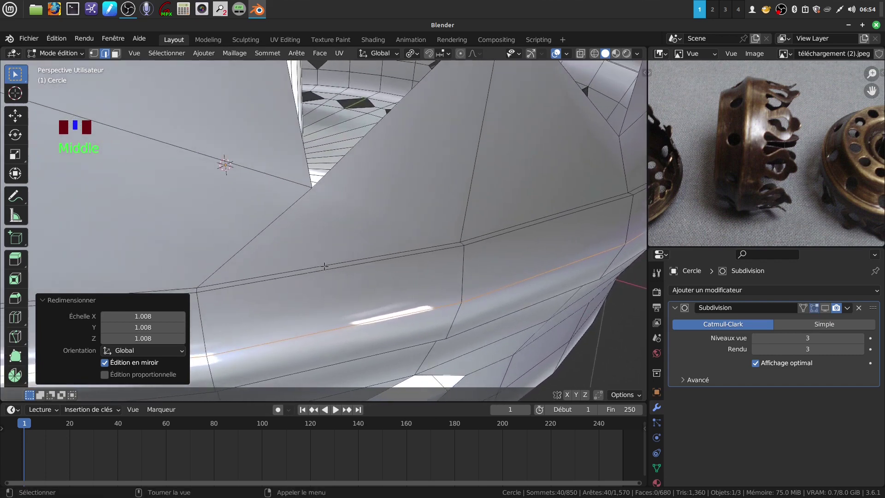
# - Add one centred edge loop between the two closely spaced loops along the band's upper edge
pyautogui.keyDown('alt'); pyautogui.click(325, 266); pyautogui.keyUp('alt')
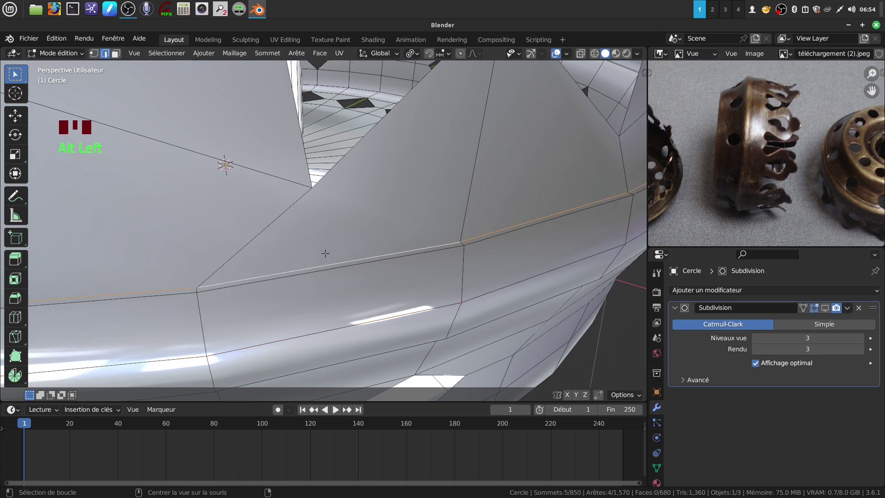
pyautogui.scroll(-6, 332, 258)
pyautogui.moveTo(286, 245); pyautogui.dragTo(270, 270, button='middle')
pyautogui.scroll(6, 219, 264)
pyautogui.moveTo(277, 322); pyautogui.dragTo(301, 281, button='middle')
pyautogui.scroll(4, 263, 289)
pyautogui.scroll(2, 263, 289)
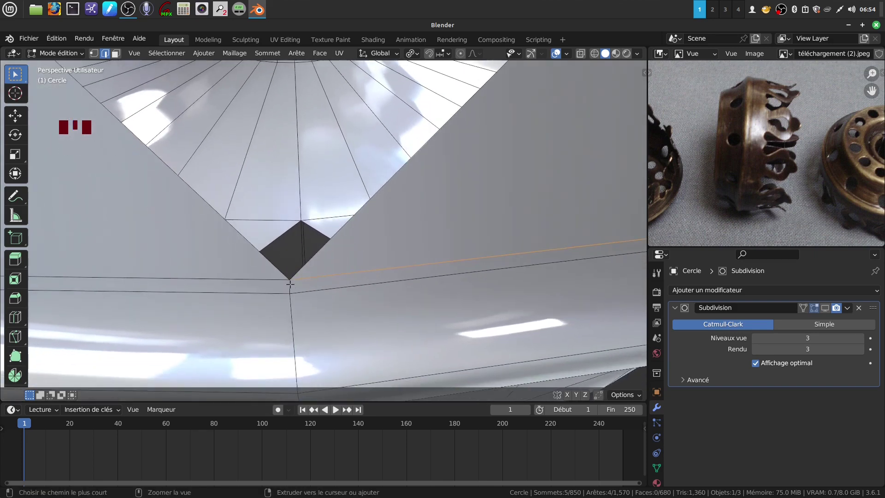
pyautogui.hotkey('ctrl', 'r')
pyautogui.click(290, 284)
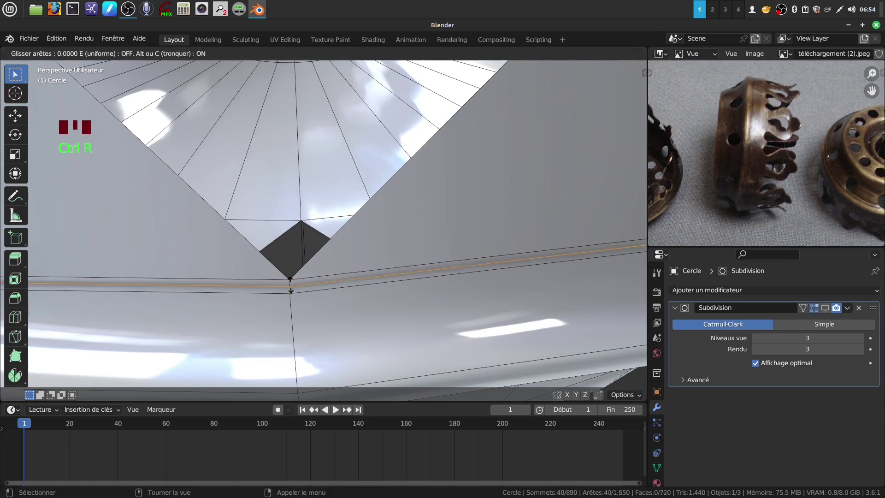
pyautogui.rightClick(308, 293)
pyautogui.moveTo(355, 294); pyautogui.dragTo(406, 292, button='middle')
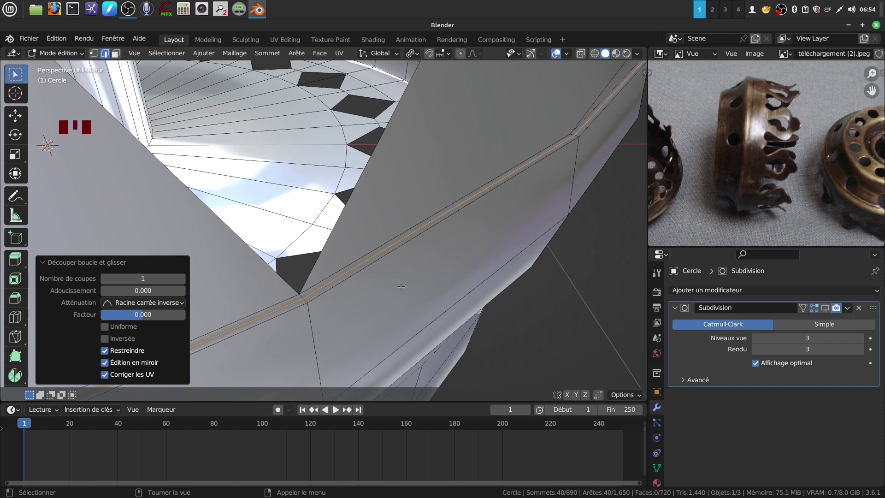
# - Cut an edge loop around the wall below the raised band and slide it up close to the band's lower edge
pyautogui.scroll(-3, 401, 284)
pyautogui.moveTo(401, 284); pyautogui.dragTo(343, 150, button='middle')
pyautogui.moveTo(350, 319); pyautogui.dragTo(370, 327, button='middle')
pyautogui.scroll(-3, 336, 334)
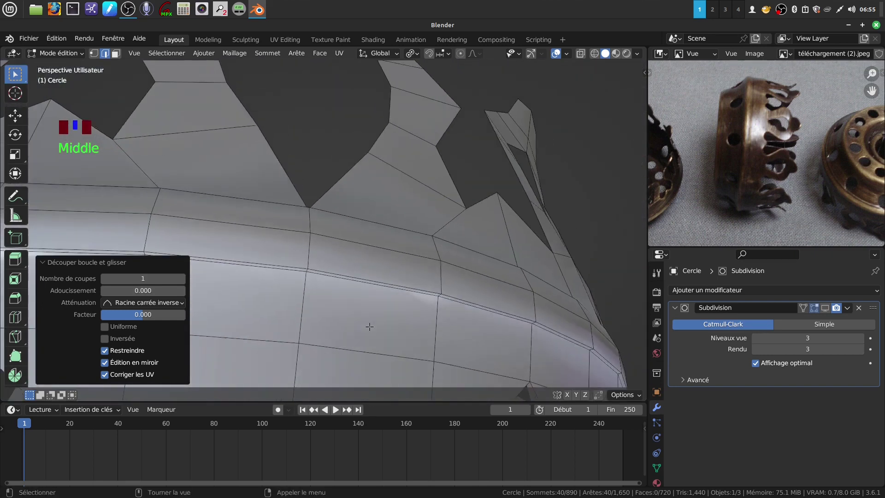
pyautogui.hotkey('ctrl', 'r')
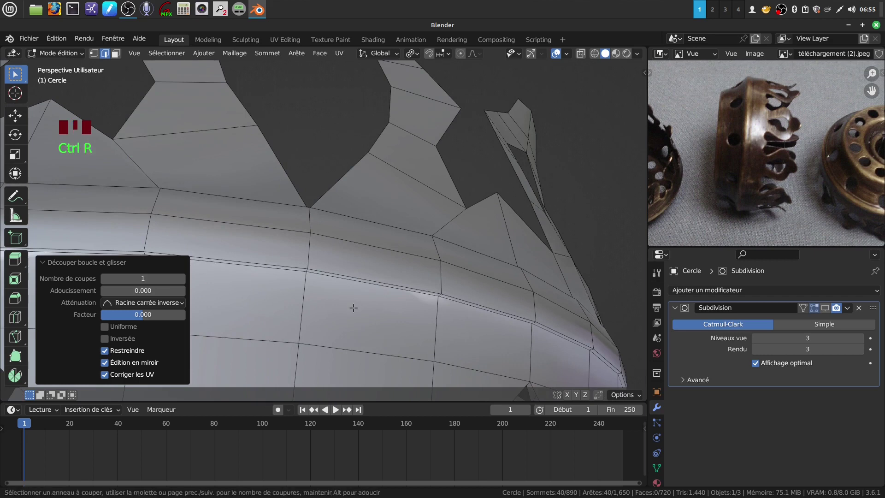
pyautogui.click(302, 300)
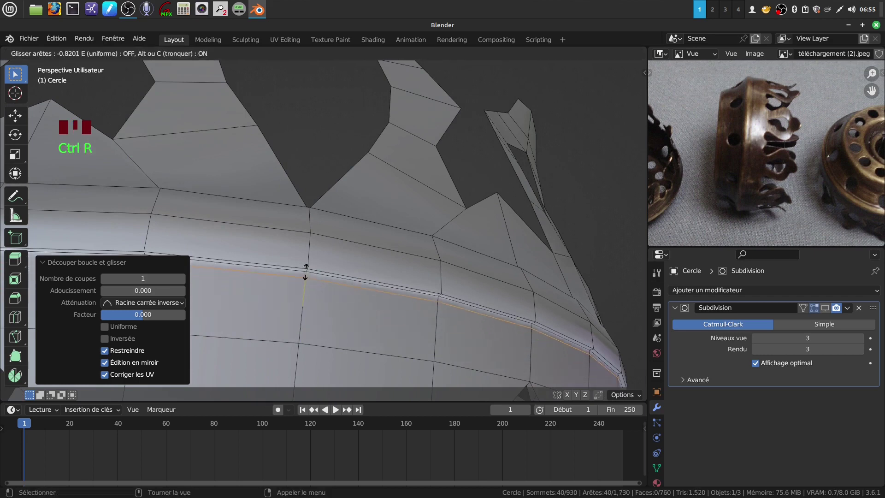
pyautogui.click(309, 267)
pyautogui.click(310, 259)
# - Return to Object Mode and turn the Subdivision modifier's viewport display back on to check the sharpened band
pyautogui.moveTo(310, 259); pyautogui.dragTo(270, 177, button='middle')
pyautogui.scroll(3, 269, 177)
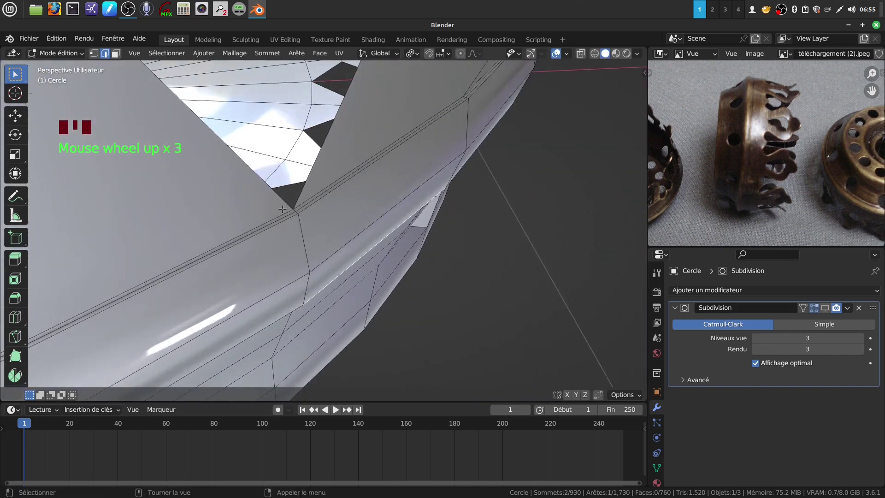
pyautogui.scroll(-3, 293, 207)
pyautogui.moveTo(392, 296); pyautogui.dragTo(490, 383, button='middle')
pyautogui.scroll(-3, 490, 383)
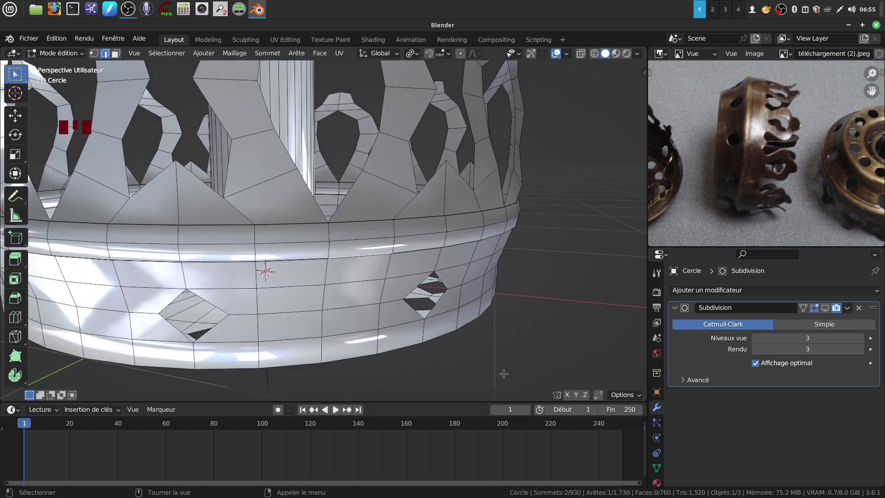
pyautogui.press('Tab')
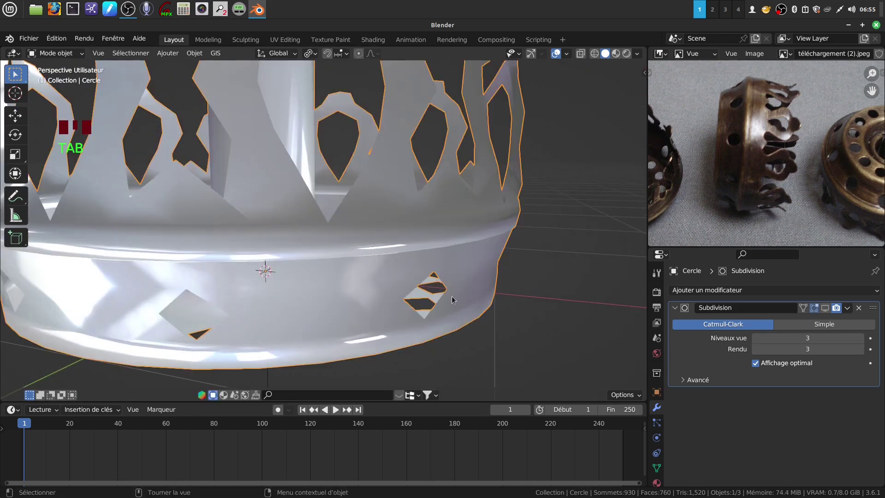
pyautogui.click(826, 308)
pyautogui.moveTo(420, 226); pyautogui.dragTo(259, 219, button='middle')
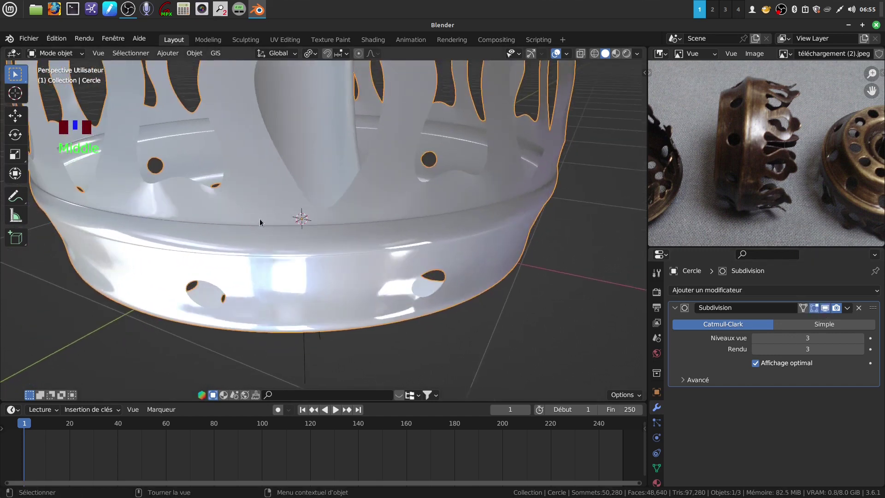
pyautogui.moveTo(189, 222); pyautogui.dragTo(271, 232, button='middle')
# - Bevel the edge loop around the base's outer bottom rim with 2 segments and a width of about 0.0217 m
pyautogui.moveTo(293, 291); pyautogui.dragTo(326, 214, button='middle')
pyautogui.press('Tab')
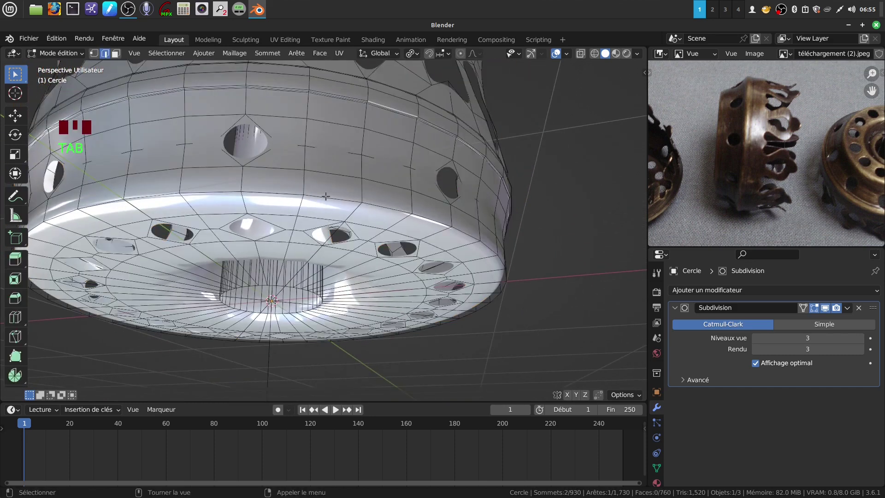
pyautogui.keyDown('alt'); pyautogui.click(326, 197); pyautogui.keyUp('alt')
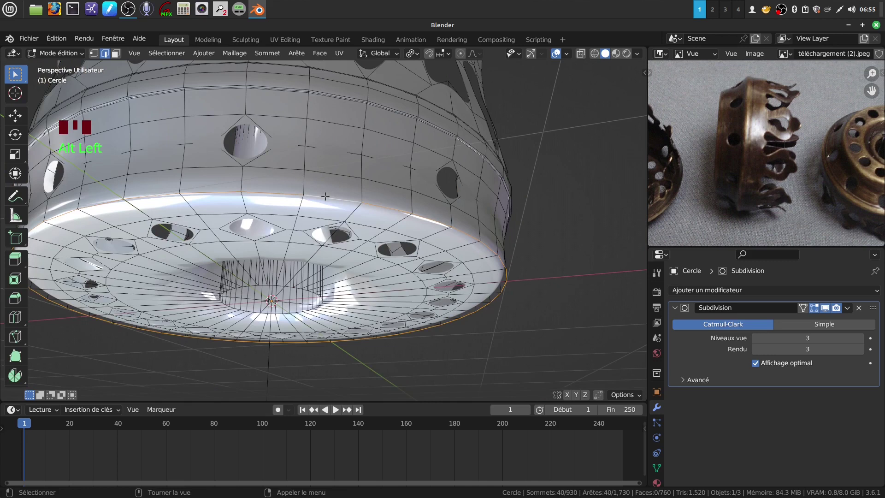
pyautogui.hotkey('ctrl', 'b')
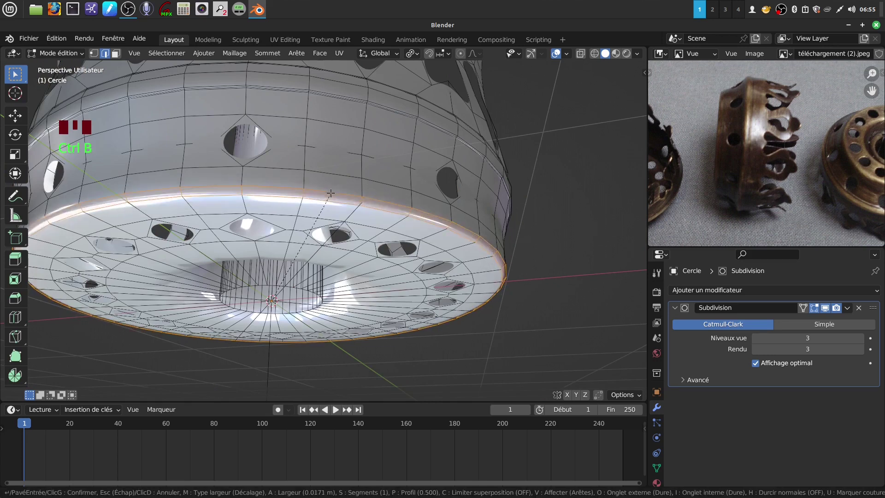
pyautogui.scroll(1, 331, 192)
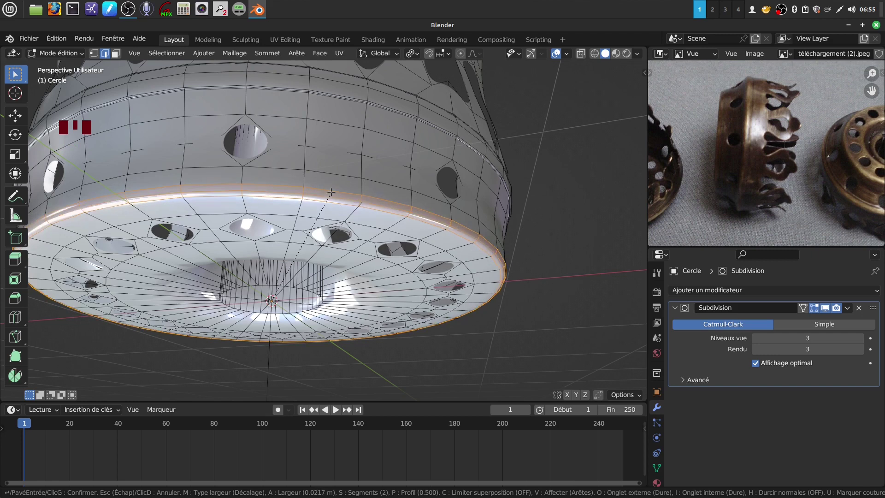
pyautogui.click(331, 191)
# - Hide the Subdivision modifier in the viewport and bevel the edge loop around the base's central opening by about 0.0386 m with 2 segments
pyautogui.moveTo(395, 206); pyautogui.dragTo(354, 261, button='middle')
pyautogui.click(822, 308)
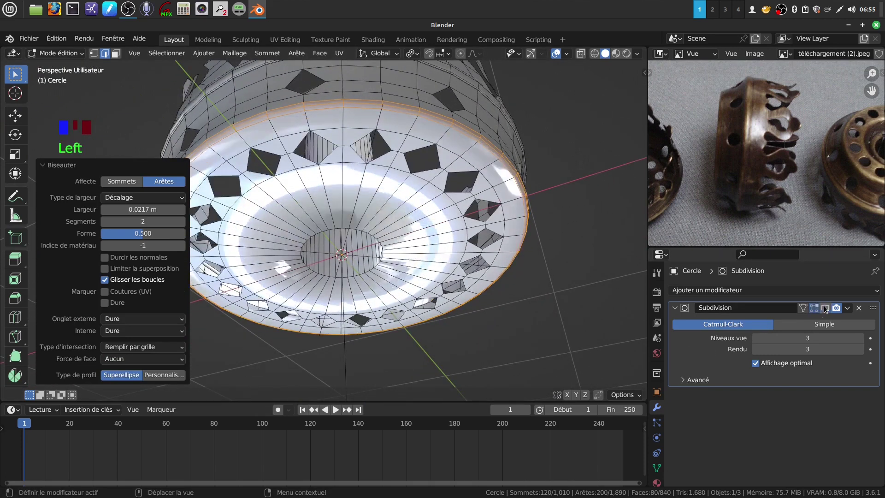
pyautogui.scroll(2, 378, 252)
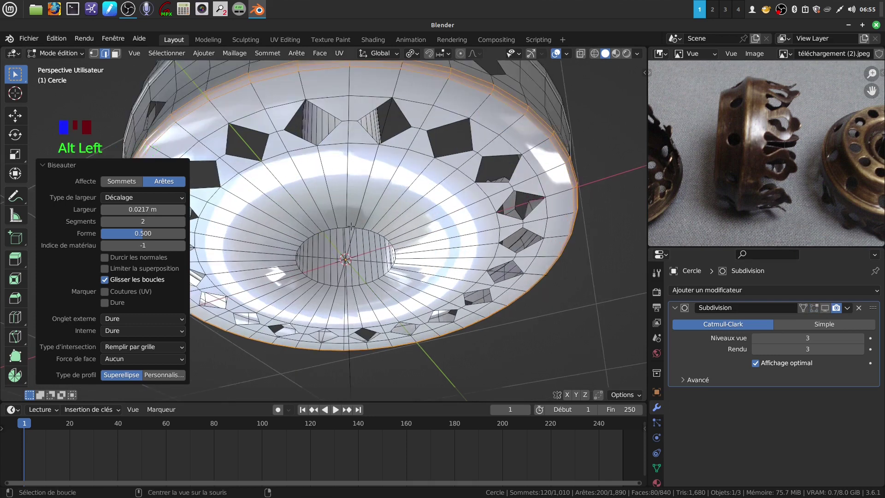
pyautogui.keyDown('alt'); pyautogui.click(351, 226); pyautogui.keyUp('alt')
pyautogui.moveTo(351, 225); pyautogui.dragTo(369, 237, button='middle')
pyautogui.hotkey('ctrl', 'b')
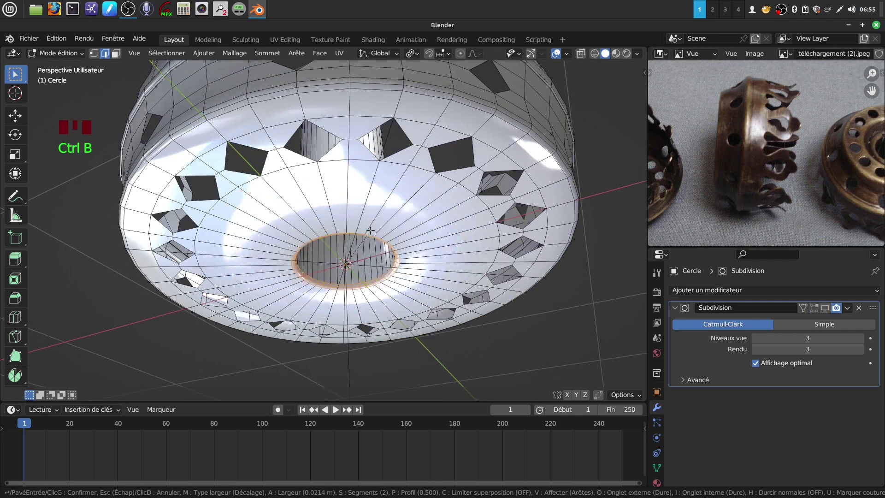
pyautogui.click(372, 227)
# - Return to Object Mode and turn the Subdivision modifier's viewport display back on to check the beveled base edges
pyautogui.moveTo(372, 227); pyautogui.dragTo(602, 317, button='middle')
pyautogui.scroll(4, 346, 226)
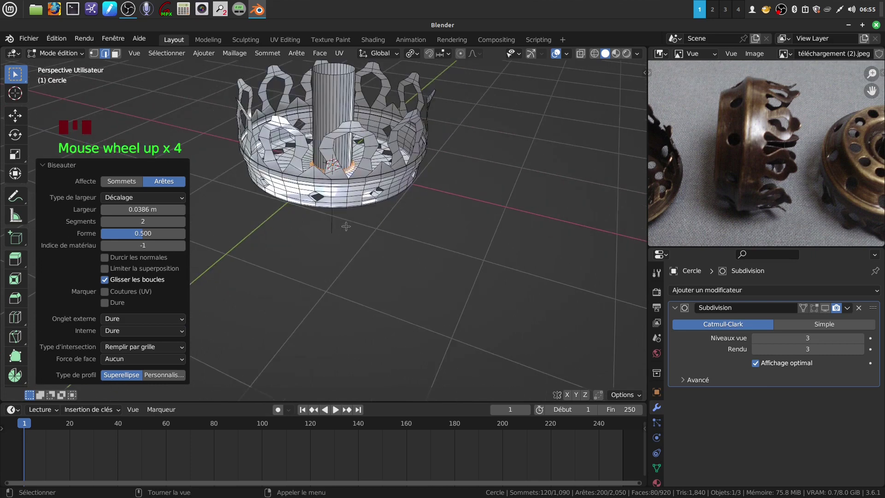
pyautogui.keyDown('shift'); pyautogui.moveTo(333, 178); pyautogui.dragTo(402, 346, button='middle'); pyautogui.keyUp('shift')
pyautogui.scroll(3, 330, 295)
pyautogui.press('Tab')
pyautogui.click(826, 308)
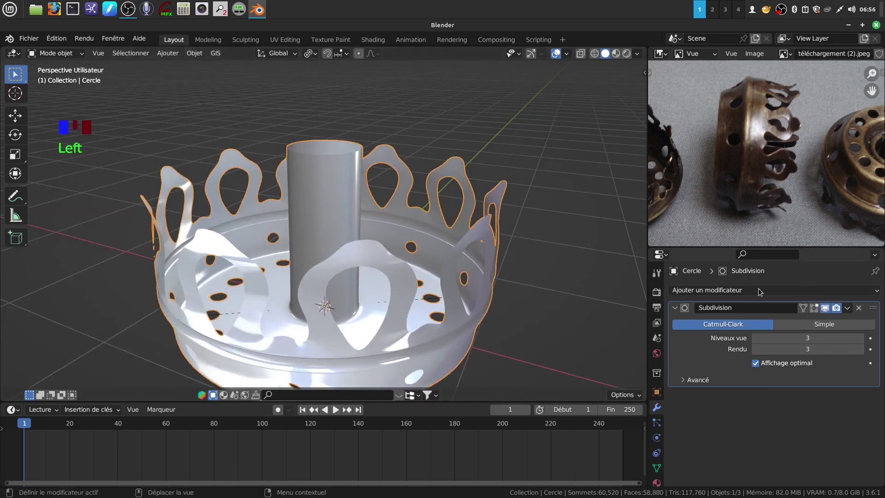
# - Delete the empty object located at the centre of the burner's base
pyautogui.keyDown('shift'); pyautogui.moveTo(342, 268); pyautogui.dragTo(297, 289, button='middle'); pyautogui.keyUp('shift')
pyautogui.click(319, 291)
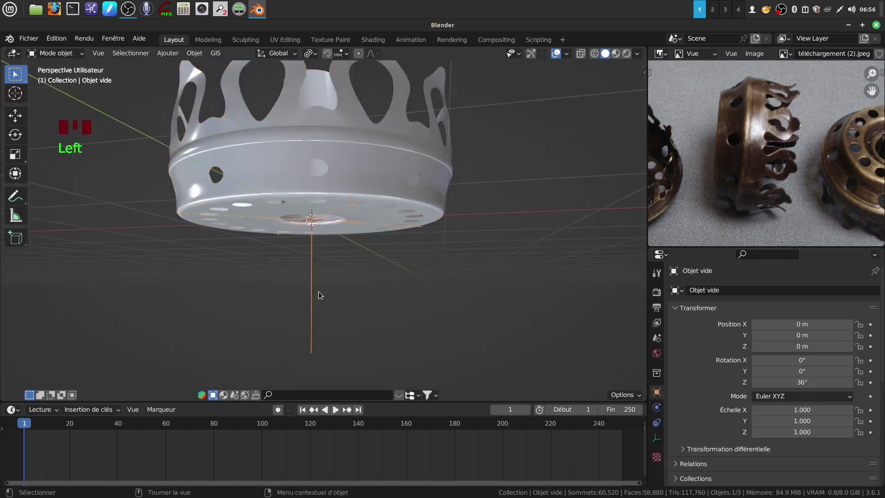
pyautogui.press('x')
pyautogui.click(375, 305)
pyautogui.keyDown('shift'); pyautogui.moveTo(361, 239); pyautogui.dragTo(347, 256, button='middle'); pyautogui.keyUp('shift')
pyautogui.scroll(2, 303, 277)
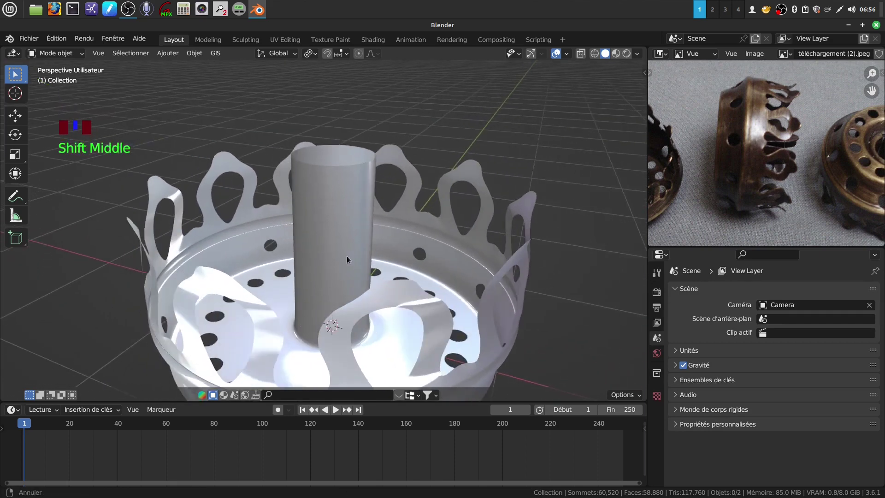
# - Select the central tube's upper rim loop in Edit Mode and lower it about 0.09 m along Z
pyautogui.keyDown('shift'); pyautogui.moveTo(325, 184); pyautogui.dragTo(305, 142, button='middle'); pyautogui.keyUp('shift')
pyautogui.press('KP_1')
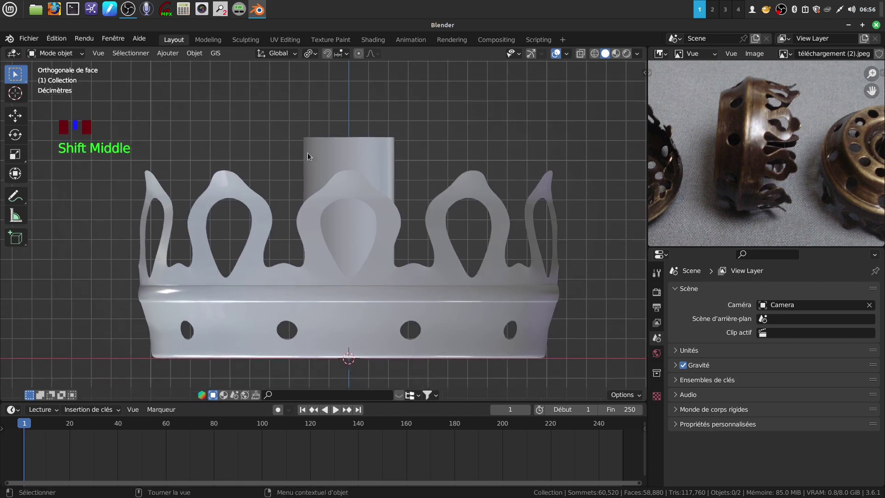
pyautogui.click(314, 143)
pyautogui.press('Tab')
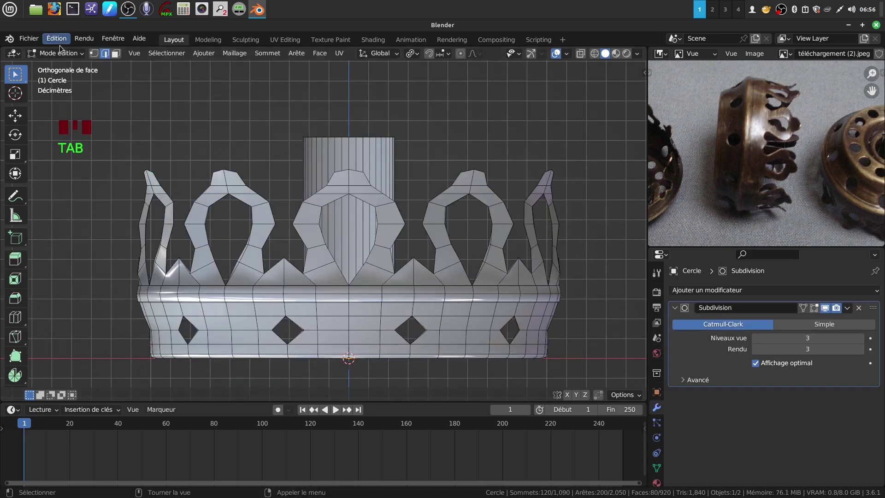
pyautogui.click(94, 53)
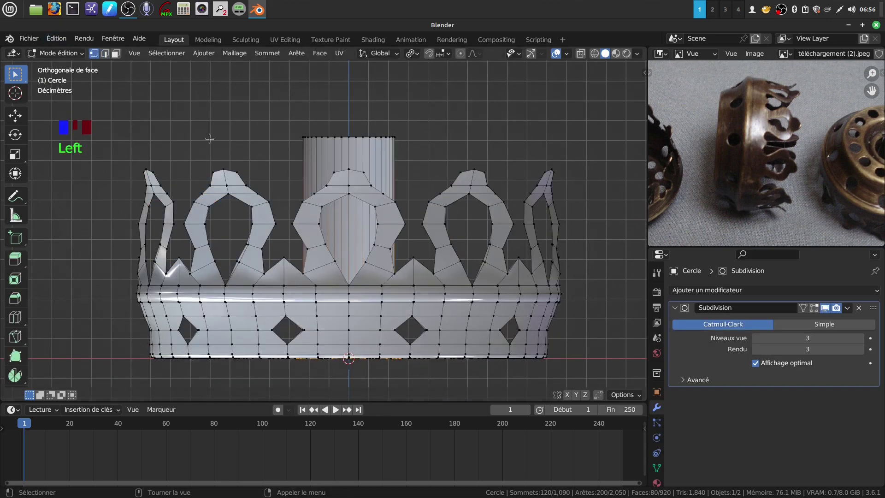
pyautogui.keyDown('alt'); pyautogui.click(330, 134); pyautogui.keyUp('alt')
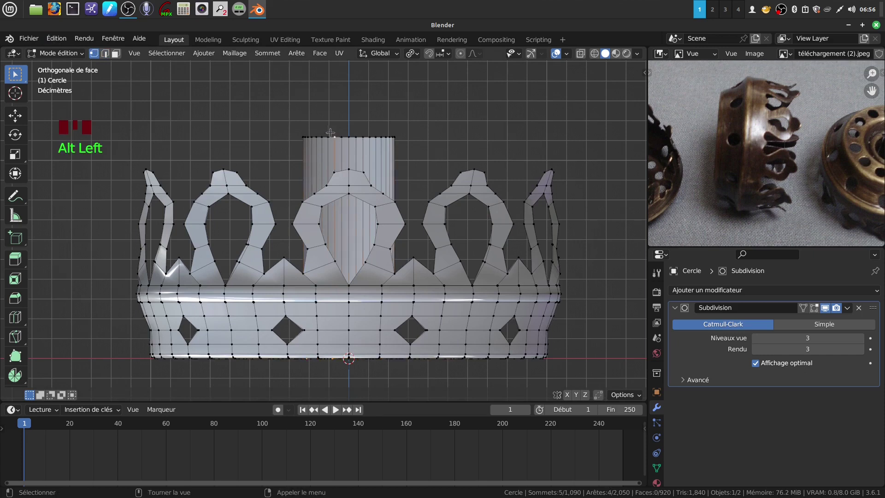
pyautogui.keyDown('alt'); pyautogui.click(345, 137); pyautogui.keyUp('alt')
pyautogui.scroll(-3, 346, 147)
pyautogui.scroll(3, 367, 205)
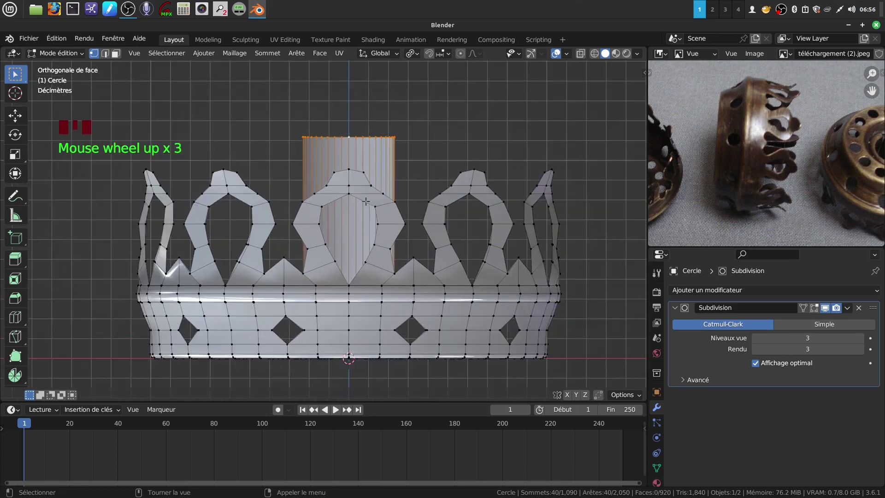
pyautogui.press('g')
pyautogui.press('z')
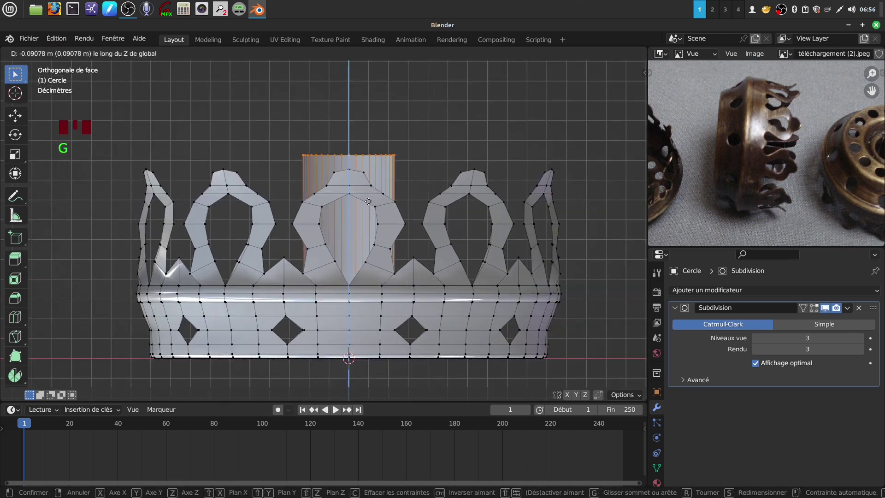
pyautogui.click(368, 202)
# - Cut one edge loop around the central tube and slide it down below mid-height, to a factor of about 0.202
pyautogui.moveTo(364, 185); pyautogui.dragTo(371, 240, button='middle')
pyautogui.scroll(3, 357, 268)
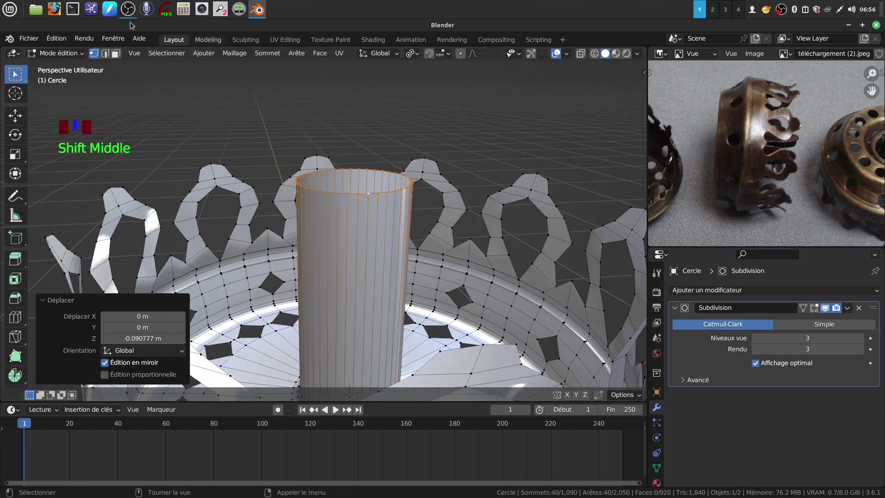
pyautogui.click(115, 53)
pyautogui.press('KP_1')
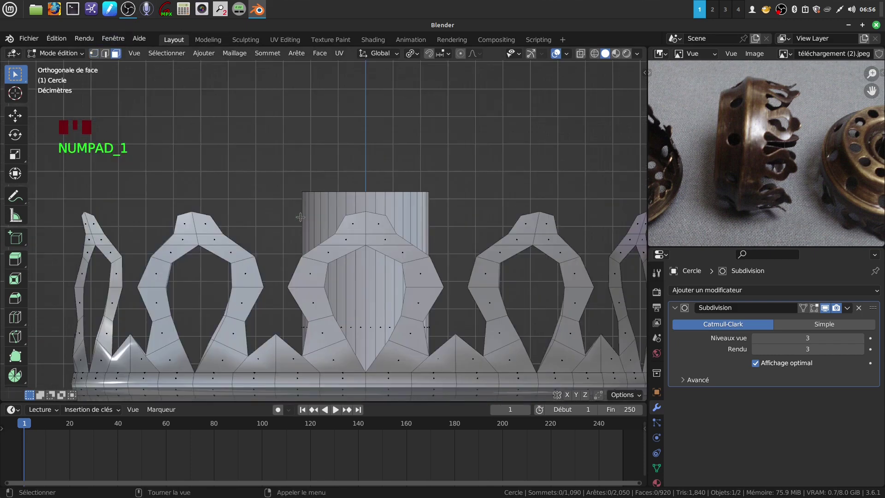
pyautogui.scroll(-2, 300, 216)
pyautogui.keyDown('shift'); pyautogui.moveTo(415, 325); pyautogui.dragTo(392, 301, button='middle'); pyautogui.keyUp('shift')
pyautogui.hotkey('ctrl', 'r')
pyautogui.click(358, 184)
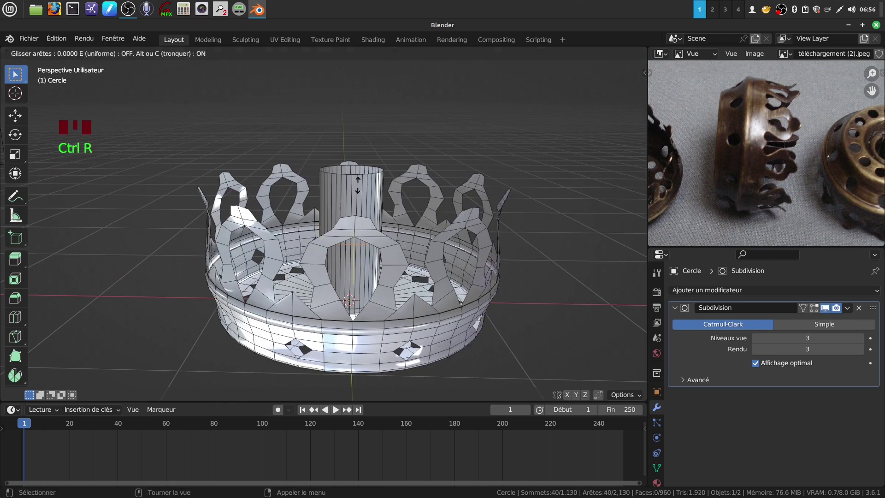
pyautogui.click(352, 198)
# - Delete the two middle faces above the tube's edge loop on its front, back, right and left sides to open four vertical slots
pyautogui.moveTo(432, 277); pyautogui.dragTo(347, 218, button='middle')
pyautogui.scroll(2, 431, 217)
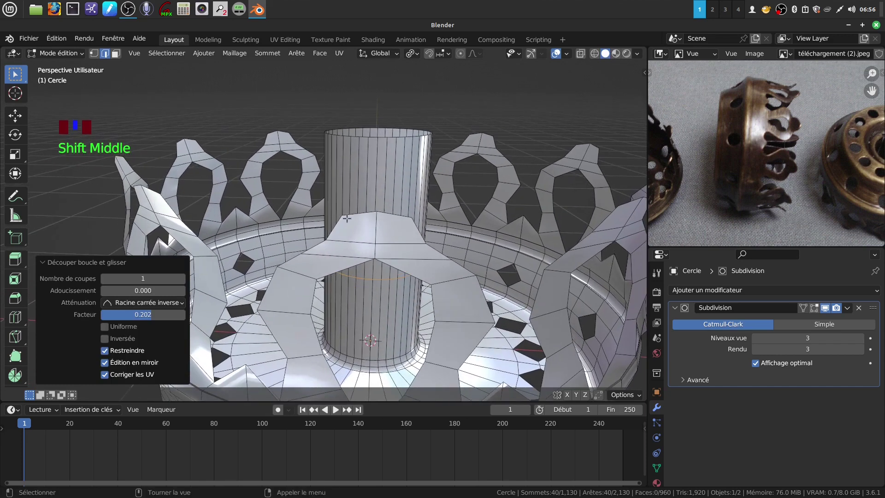
pyautogui.click(114, 53)
pyautogui.press('KP_1')
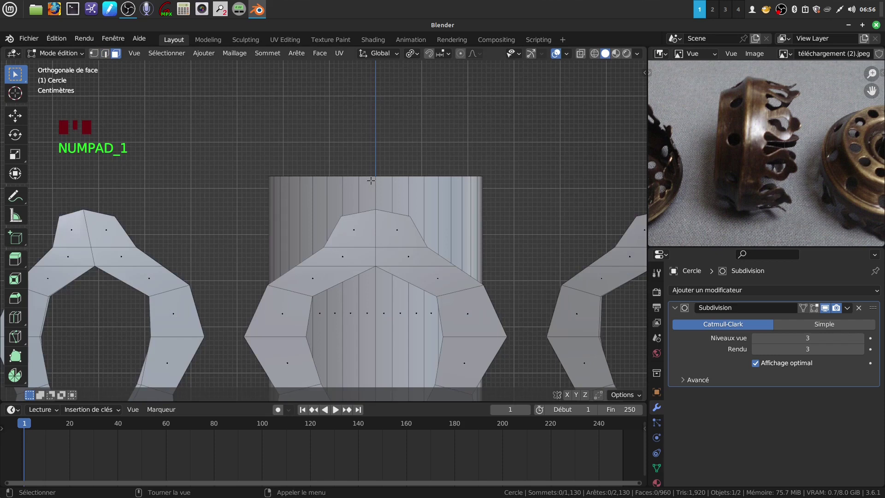
pyautogui.click(368, 184)
pyautogui.keyDown('shift'); pyautogui.click(383, 191); pyautogui.keyUp('shift')
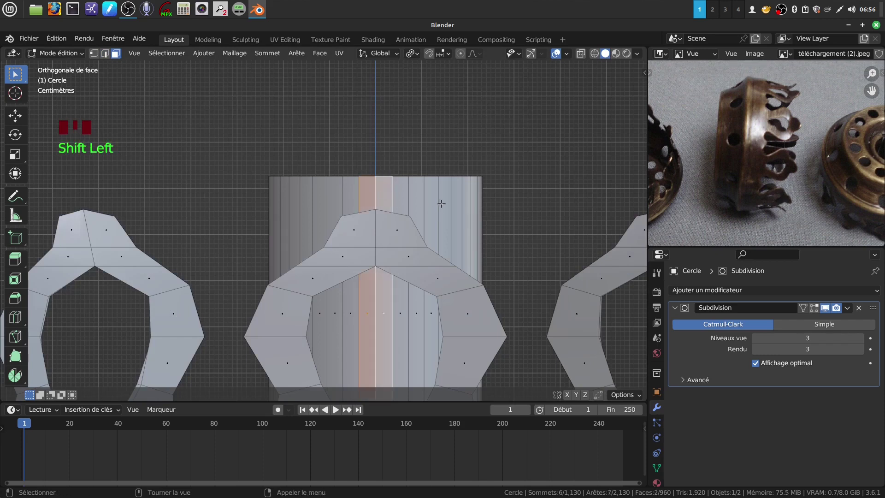
pyautogui.press('ctrl+KP_1')
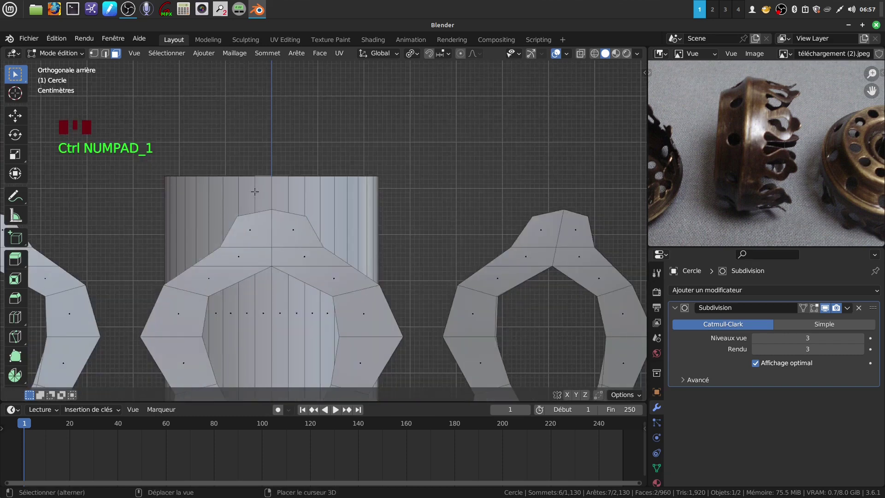
pyautogui.keyDown('shift'); pyautogui.click(271, 192); pyautogui.keyUp('shift')
pyautogui.keyDown('shift'); pyautogui.click(276, 191); pyautogui.keyUp('shift')
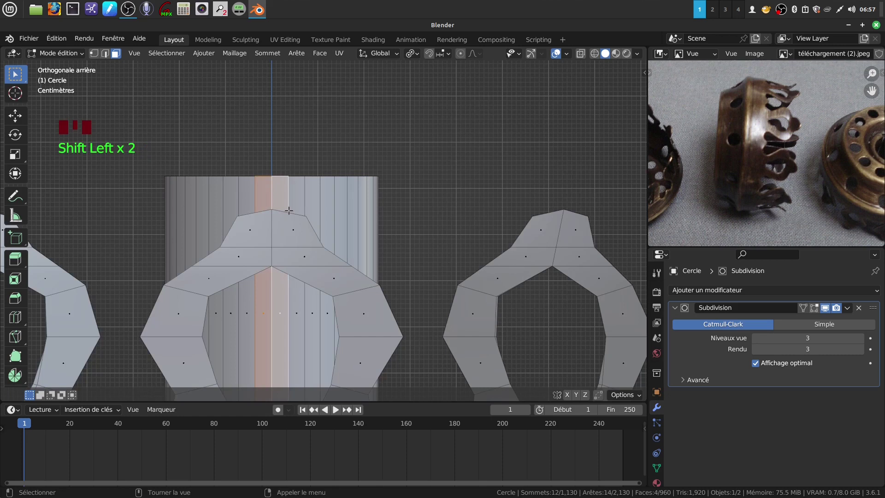
pyautogui.press('KP_3')
pyautogui.scroll(-3, 289, 211)
pyautogui.keyDown('shift'); pyautogui.moveTo(289, 210); pyautogui.dragTo(415, 215, button='middle'); pyautogui.keyUp('shift')
pyautogui.keyDown('shift'); pyautogui.click(394, 167); pyautogui.keyUp('shift')
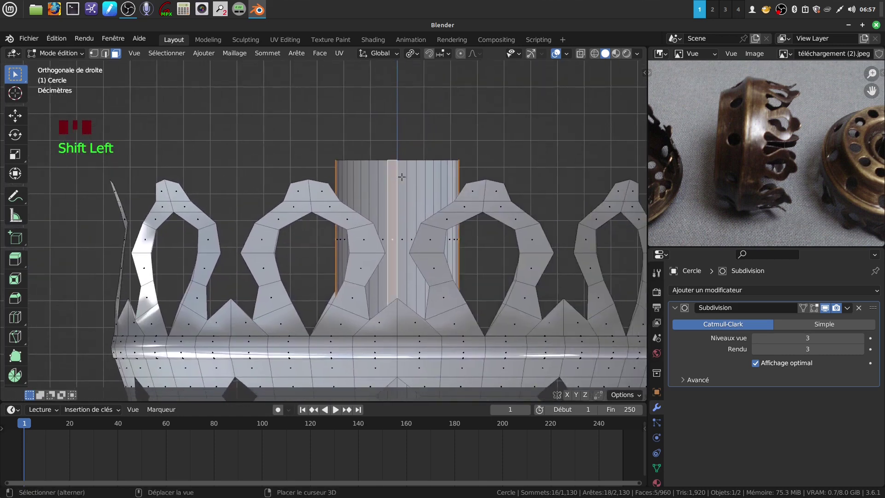
pyautogui.keyDown('shift'); pyautogui.click(403, 176); pyautogui.keyUp('shift')
pyautogui.press('ctrl+KP_3')
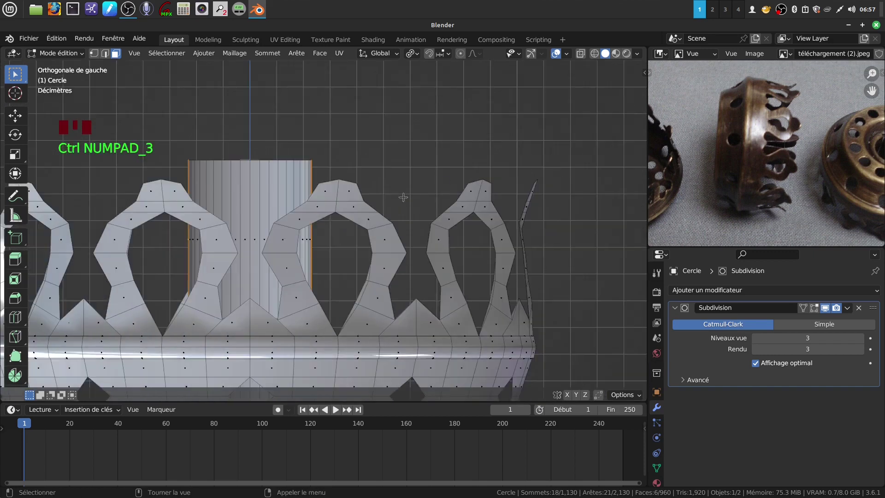
pyautogui.keyDown('shift'); pyautogui.click(252, 183); pyautogui.keyUp('shift')
pyautogui.keyDown('shift'); pyautogui.click(257, 184); pyautogui.keyUp('shift')
pyautogui.keyDown('shift'); pyautogui.moveTo(257, 183); pyautogui.dragTo(382, 247, button='middle'); pyautogui.keyUp('shift')
pyautogui.press('x')
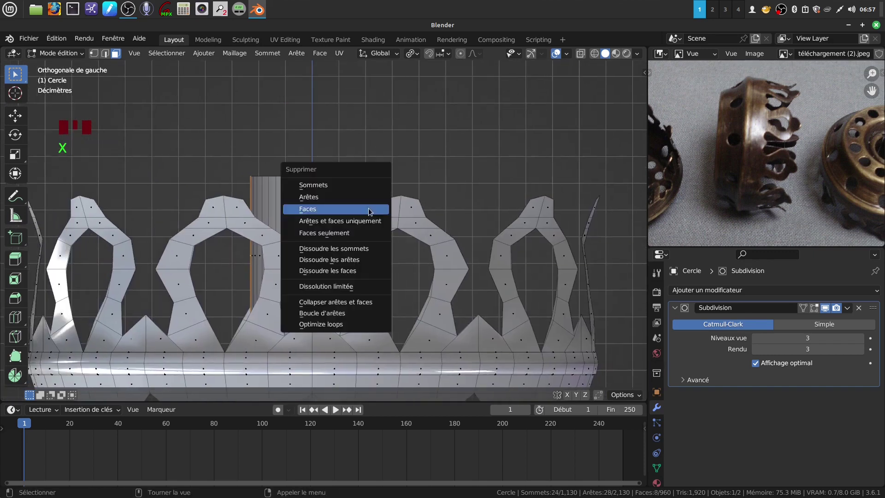
pyautogui.click(339, 213)
# - Switch to Object Mode and examine the smoothed slots in the central tube, particularly their lower ends and the upper rim
pyautogui.keyDown('shift'); pyautogui.moveTo(407, 223); pyautogui.dragTo(368, 306, button='middle'); pyautogui.keyUp('shift')
pyautogui.press('Tab')
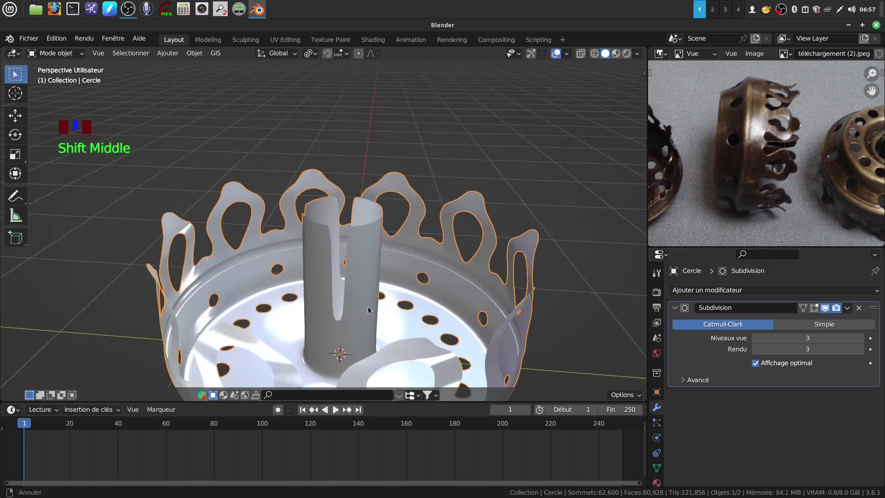
pyautogui.scroll(3, 342, 351)
pyautogui.moveTo(342, 351); pyautogui.dragTo(328, 314, button='middle')
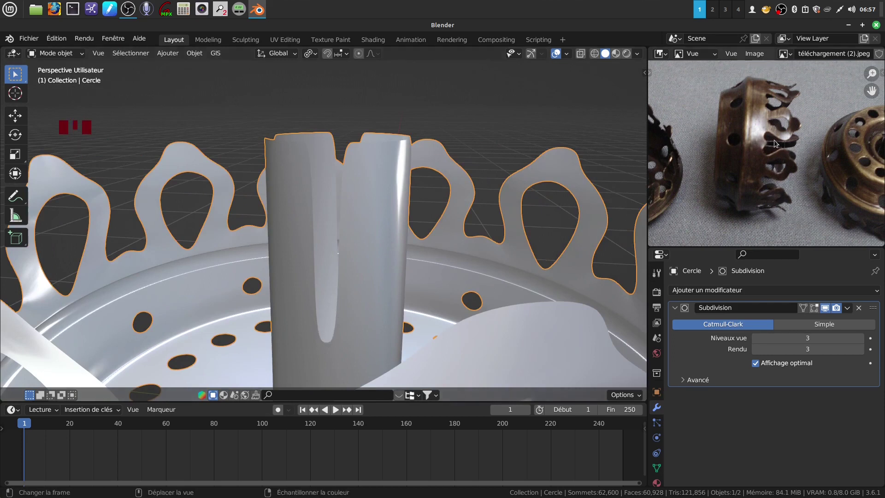
pyautogui.keyDown('shift'); pyautogui.moveTo(349, 323); pyautogui.dragTo(336, 343, button='middle'); pyautogui.keyUp('shift')
pyautogui.keyDown('shift'); pyautogui.scroll(-2, 343, 327); pyautogui.keyUp('shift')
# - Cut an edge loop around the tube below the slots and slide it up close to their lower ends, at factor -0.867
pyautogui.press('Tab')
pyautogui.scroll(1, 337, 333)
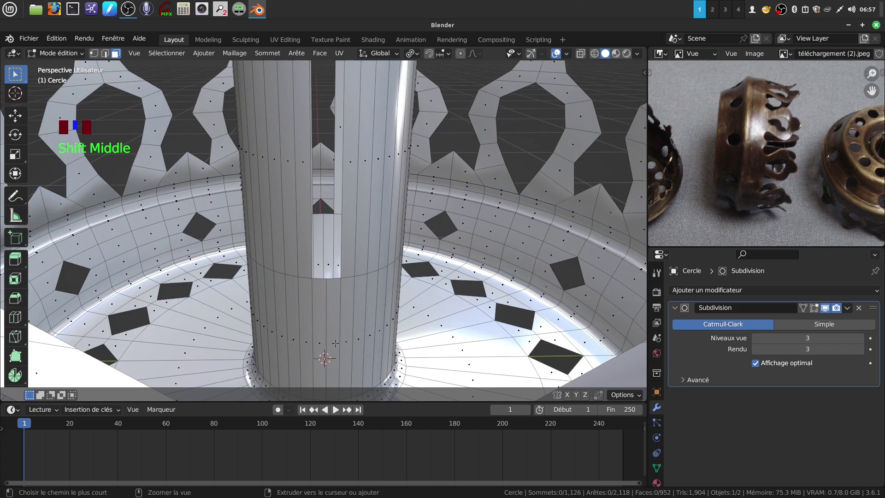
pyautogui.hotkey('ctrl', 'r')
pyautogui.click(336, 343)
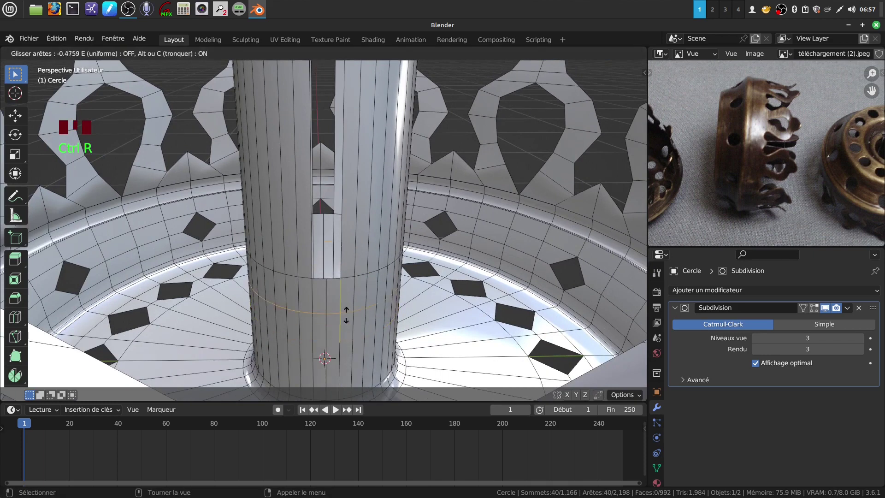
pyautogui.click(354, 290)
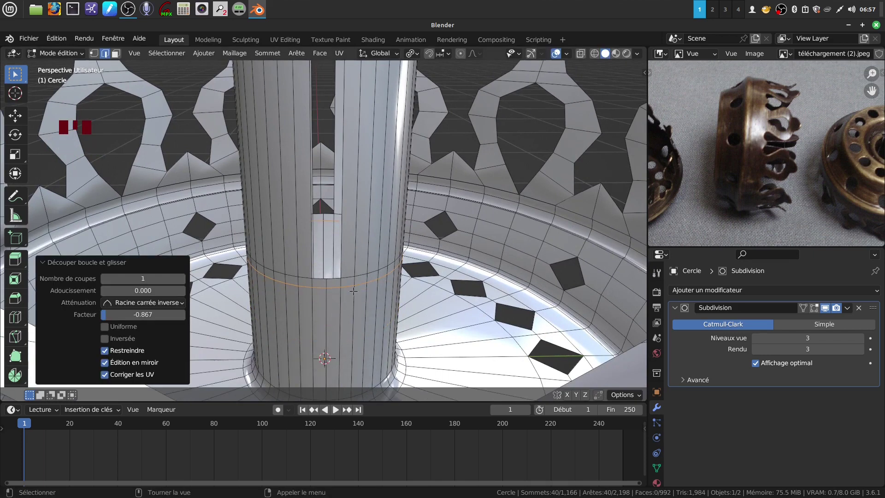
# - Switch to vertex selection and select the eight top corner vertices on both sides of the central tube's four slots
pyautogui.keyDown('ctrl'); pyautogui.moveTo(353, 291); pyautogui.dragTo(352, 289, button='middle'); pyautogui.keyUp('ctrl')
pyautogui.scroll(2, 347, 362)
pyautogui.moveTo(347, 362)
pyautogui.keyDown('shift'); pyautogui.mouseDown(button='middle')
pyautogui.moveTo(355, 322)
pyautogui.moveTo(348, 314)
pyautogui.moveTo(355, 363)
pyautogui.mouseUp(button='middle'); pyautogui.keyUp('shift')
pyautogui.scroll(-3, 352, 319)
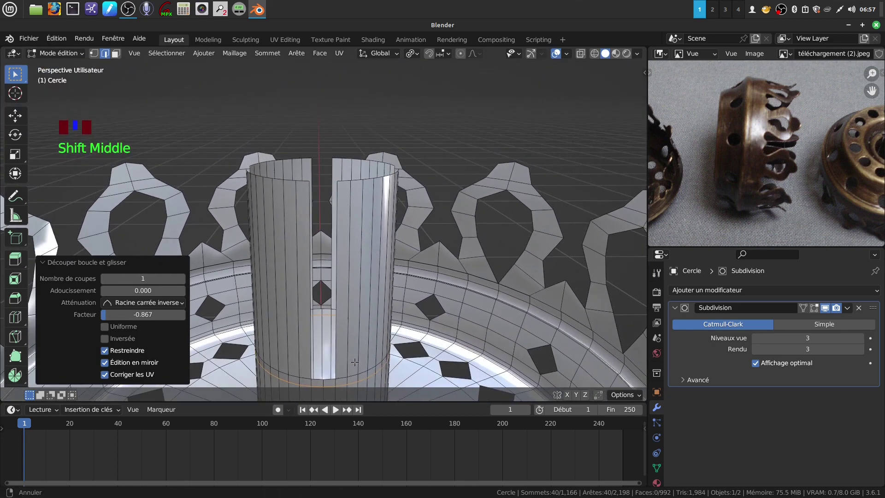
pyautogui.moveTo(346, 300); pyautogui.dragTo(383, 306, button='middle')
pyautogui.click(94, 53)
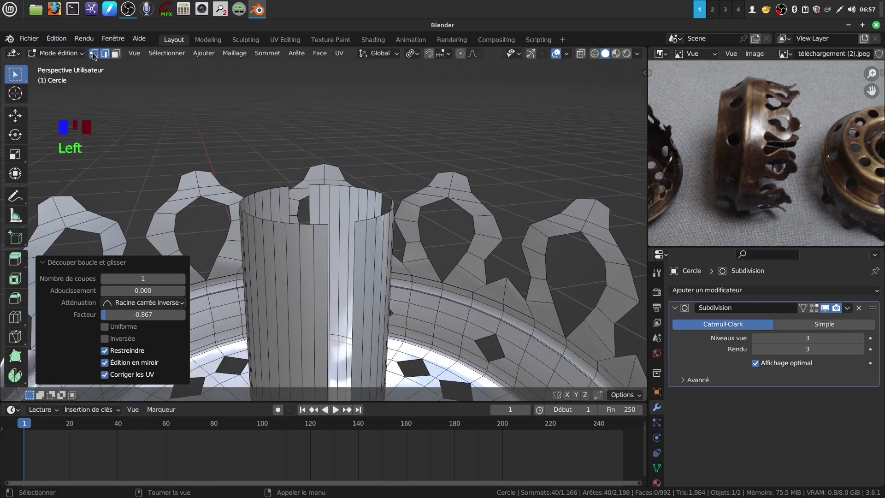
pyautogui.moveTo(288, 230); pyautogui.dragTo(284, 212, button='middle')
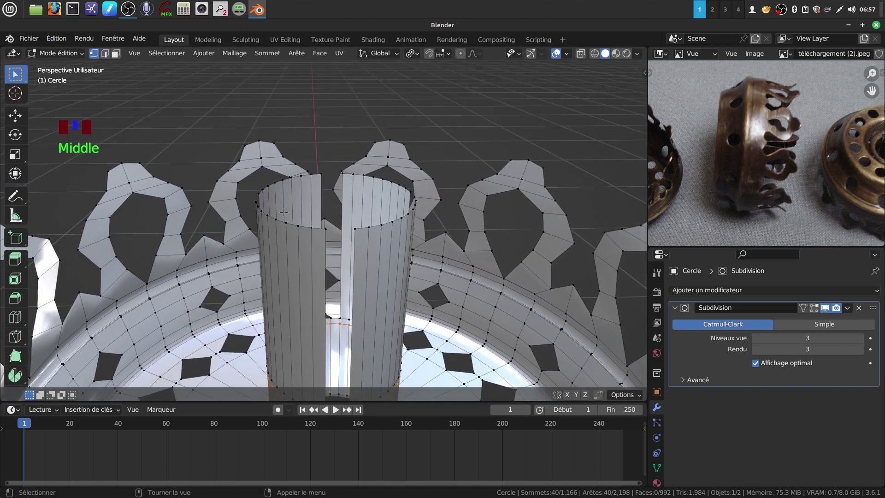
pyautogui.click(324, 174)
pyautogui.moveTo(357, 192); pyautogui.dragTo(341, 176, button='middle')
pyautogui.keyDown('shift'); pyautogui.click(341, 176); pyautogui.keyUp('shift')
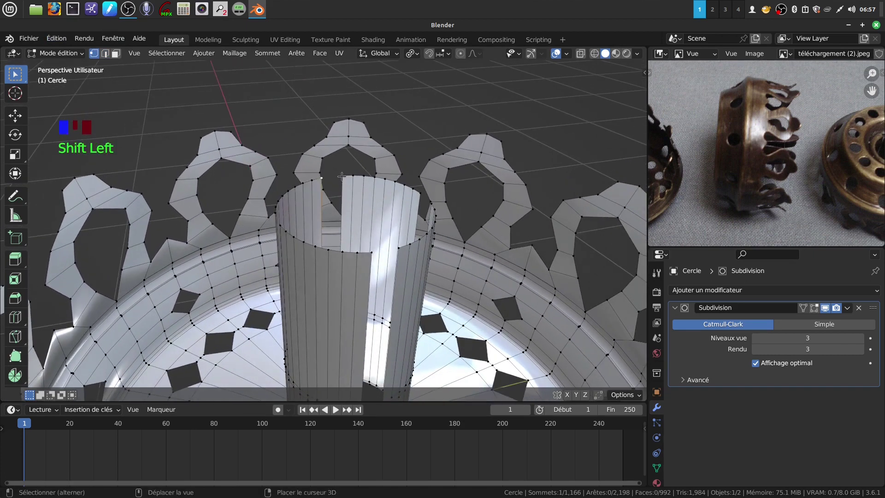
pyautogui.keyDown('shift'); pyautogui.click(421, 196); pyautogui.keyUp('shift')
pyautogui.moveTo(420, 196); pyautogui.dragTo(538, 237, button='middle')
pyautogui.keyDown('shift'); pyautogui.click(573, 213); pyautogui.keyUp('shift')
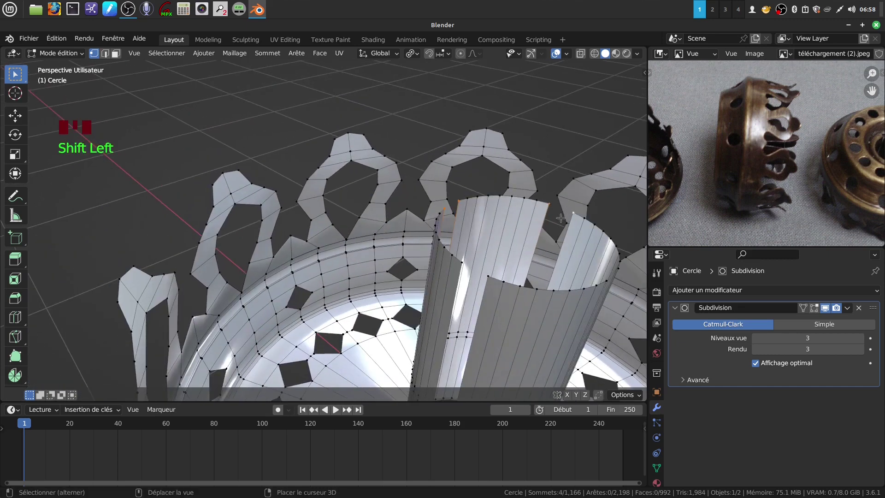
pyautogui.keyDown('shift'); pyautogui.moveTo(573, 212); pyautogui.dragTo(420, 246, button='middle'); pyautogui.keyUp('shift')
pyautogui.keyDown('shift'); pyautogui.click(396, 267); pyautogui.keyUp('shift')
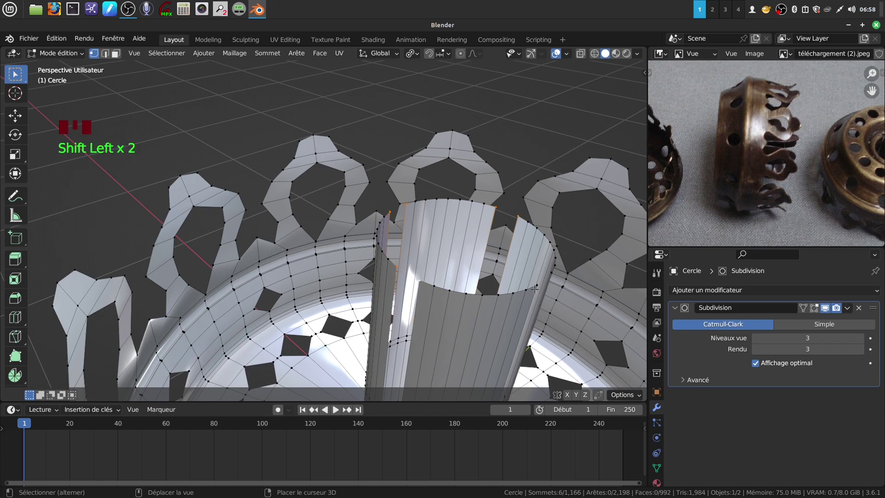
pyautogui.moveTo(526, 281); pyautogui.dragTo(495, 290, button='middle')
pyautogui.keyDown('shift'); pyautogui.click(511, 260); pyautogui.keyUp('shift')
pyautogui.moveTo(440, 279); pyautogui.dragTo(397, 210, button='middle')
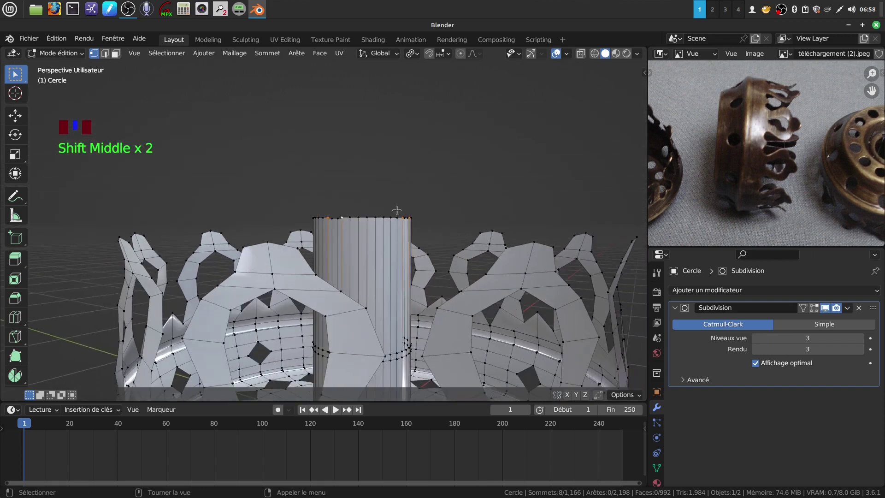
# - Lower the slots' top corners about 0.08 m along Z with proportional editing at a radius of about 0.18 m
pyautogui.click(460, 54)
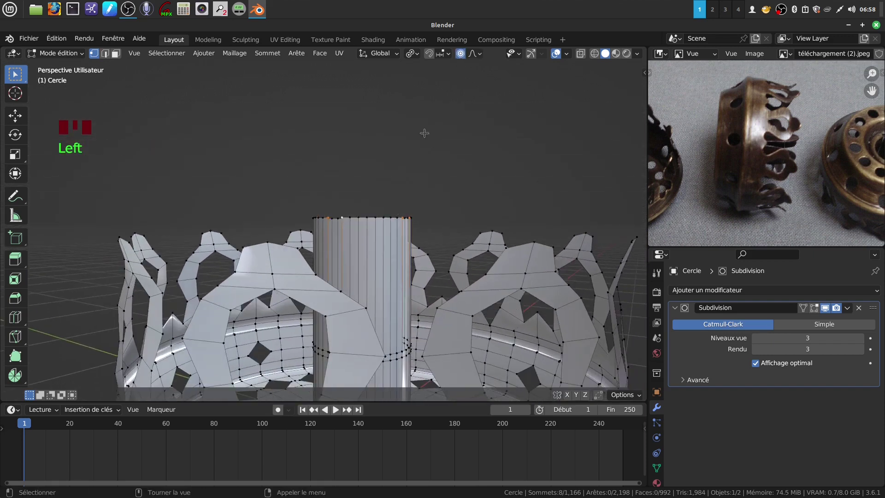
pyautogui.press('g')
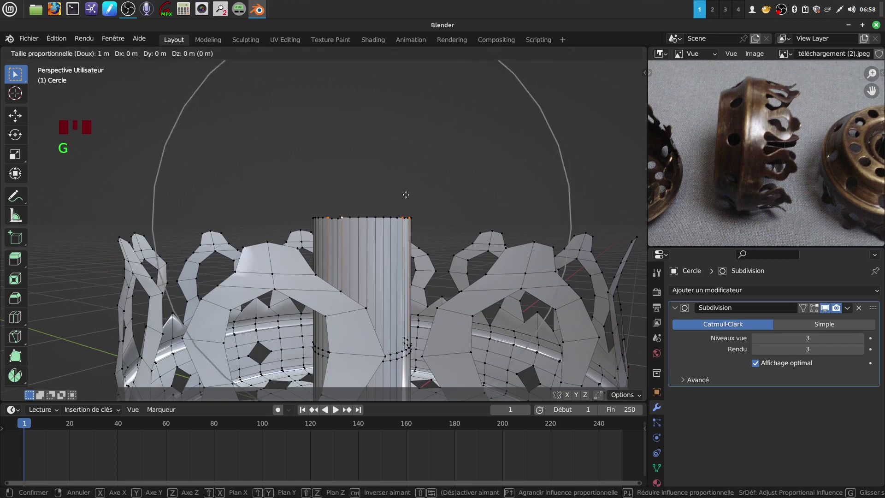
pyautogui.press('z')
pyautogui.scroll(11, 406, 194)
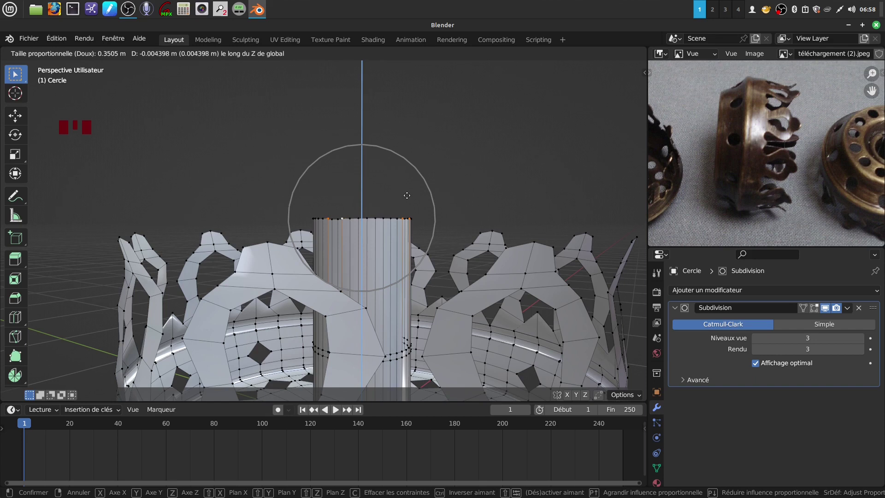
pyautogui.scroll(5, 409, 198)
pyautogui.scroll(2, 411, 199)
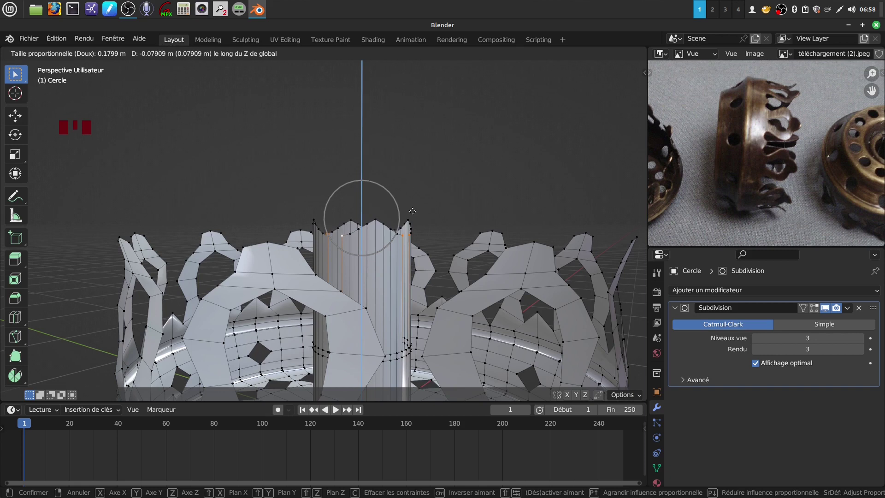
pyautogui.click(412, 212)
# - Select the eight bottom corner vertices at the lower ends of the tube's four slots
pyautogui.moveTo(433, 247); pyautogui.dragTo(401, 297, button='middle')
pyautogui.scroll(3, 389, 258)
pyautogui.click(423, 335)
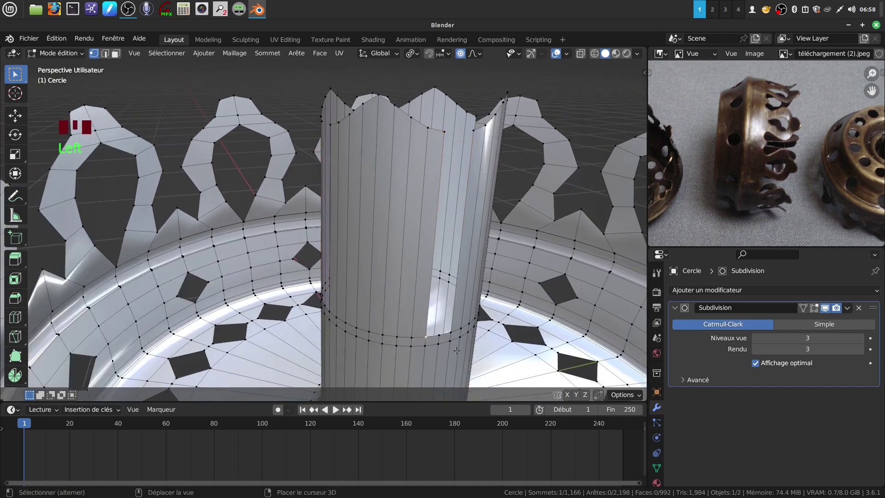
pyautogui.keyDown('shift'); pyautogui.click(451, 331); pyautogui.keyUp('shift')
pyautogui.moveTo(451, 330); pyautogui.dragTo(445, 330, button='middle')
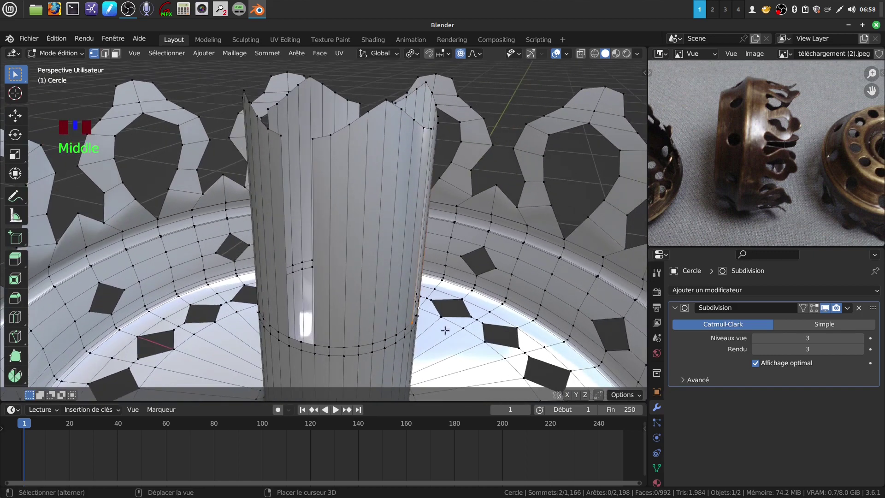
pyautogui.keyDown('shift'); pyautogui.click(317, 343); pyautogui.keyUp('shift')
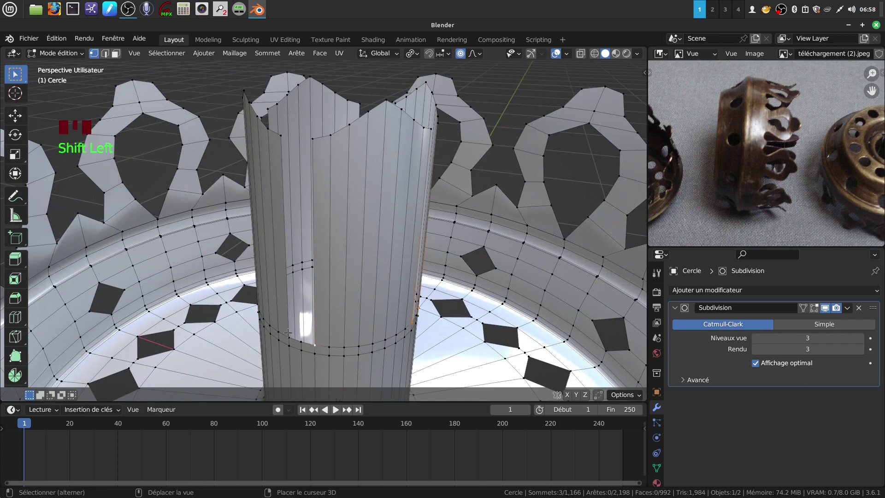
pyautogui.moveTo(317, 327); pyautogui.dragTo(386, 303, button='middle')
pyautogui.scroll(2, 404, 306)
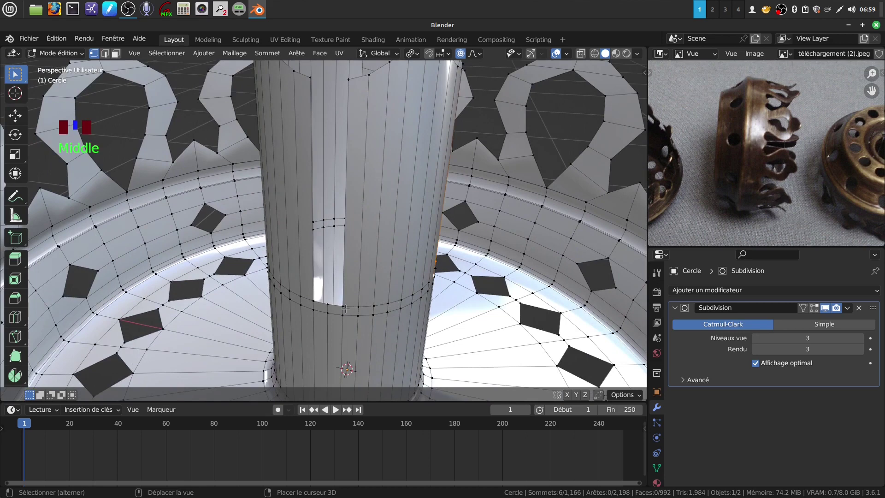
pyautogui.keyDown('shift'); pyautogui.click(312, 298); pyautogui.keyUp('shift')
pyautogui.moveTo(312, 298); pyautogui.dragTo(345, 278, button='middle')
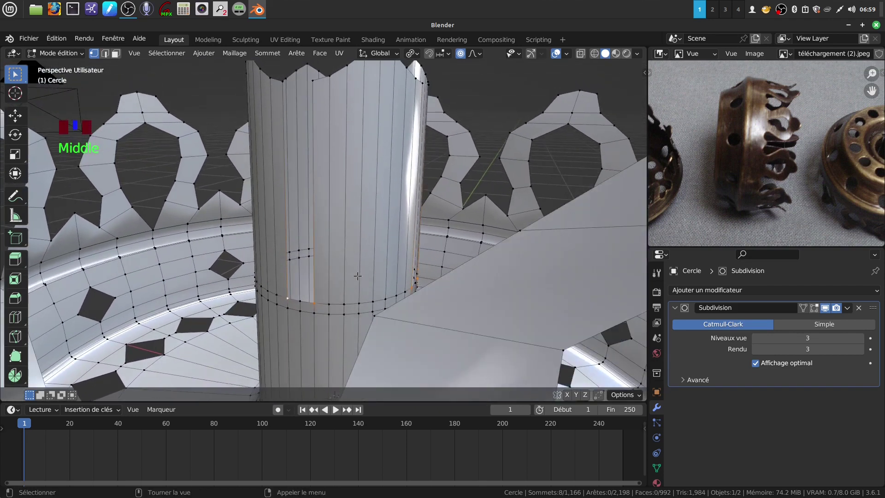
# - Raise the slots' bottom corners about 0.031 m along Z with a proportional radius of about 0.063 m
pyautogui.press('g')
pyautogui.press('z')
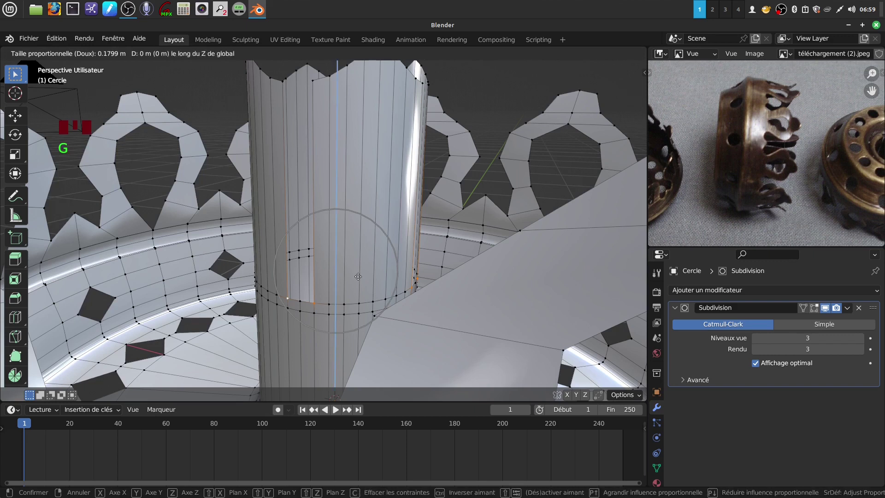
pyautogui.scroll(11, 359, 276)
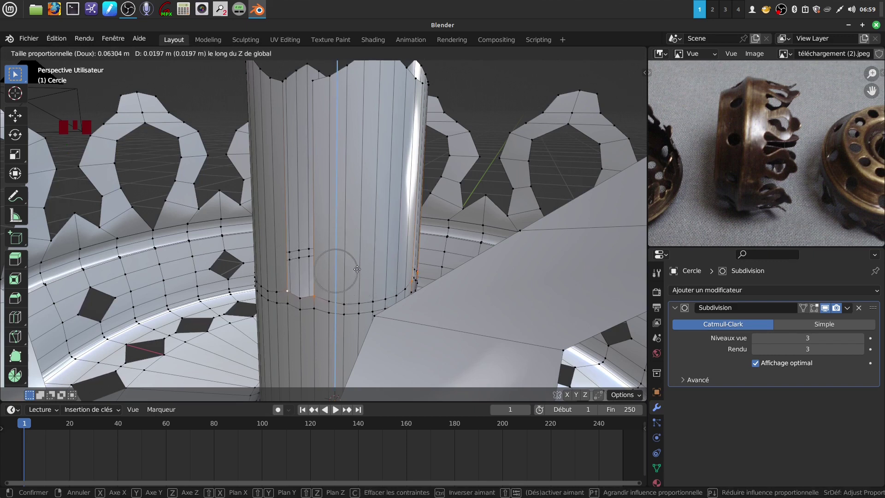
pyautogui.click(355, 266)
pyautogui.moveTo(355, 266); pyautogui.dragTo(351, 309, button='middle')
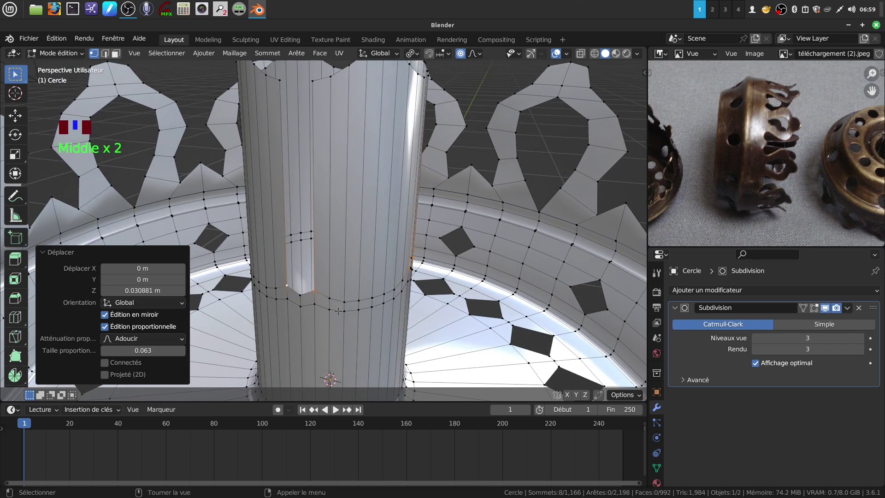
# - Flatten the edge loop just below the slots by scaling it to 0 along Z, and turn proportional editing off
pyautogui.keyDown('alt'); pyautogui.click(339, 310); pyautogui.keyUp('alt')
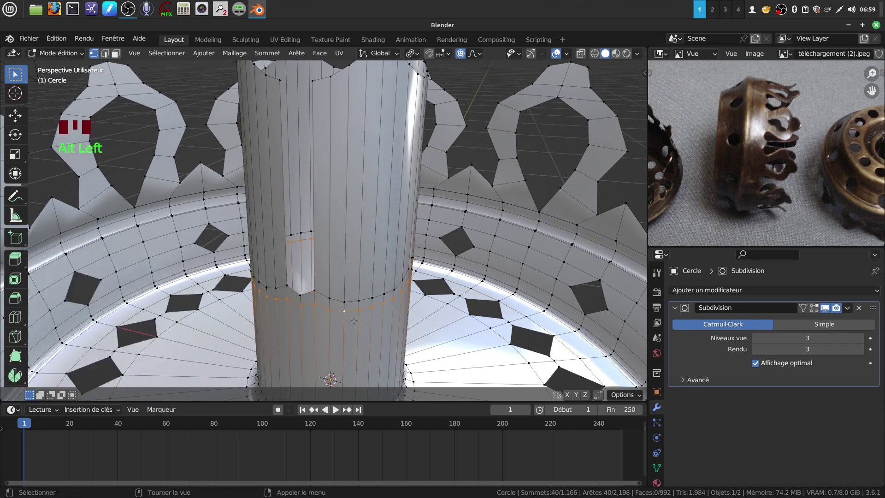
pyautogui.write('sz')
pyautogui.write('0')
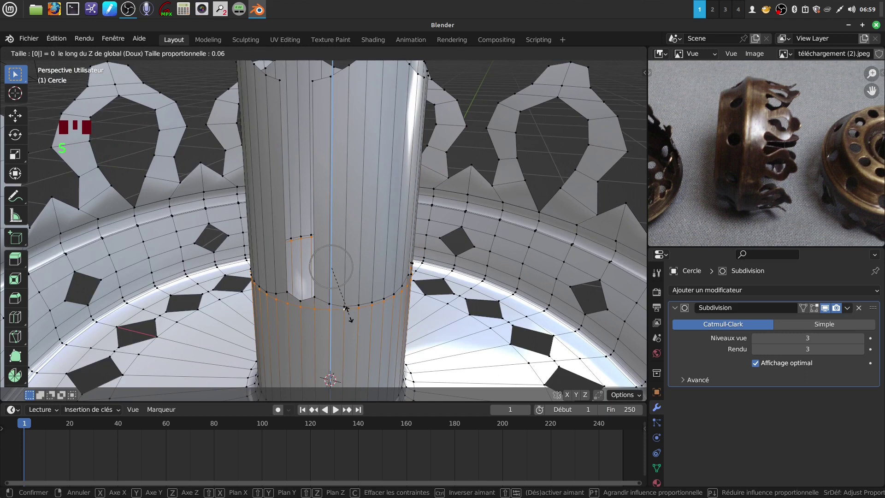
pyautogui.press('Return')
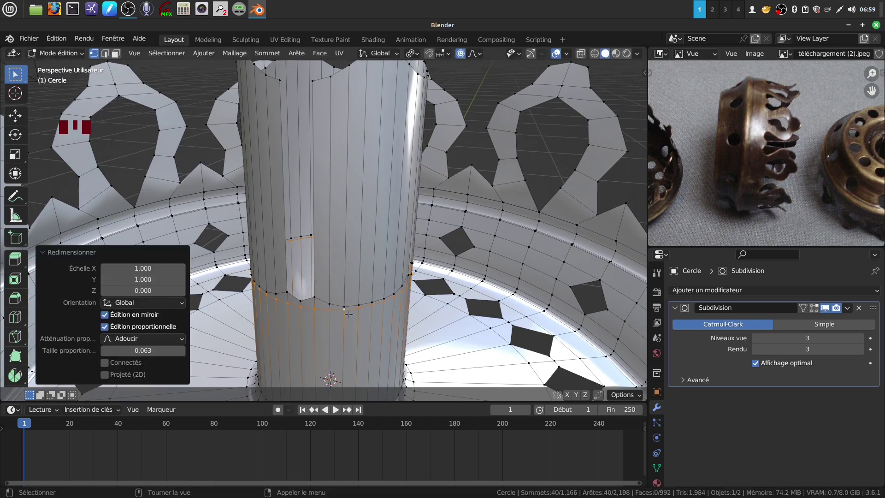
pyautogui.click(461, 53)
# - Switch to Object Mode and examine the smoothed burner from several sides, particularly the tube's scalloped rim and slots
pyautogui.scroll(-4, 378, 185)
pyautogui.moveTo(378, 185); pyautogui.dragTo(384, 170, button='middle')
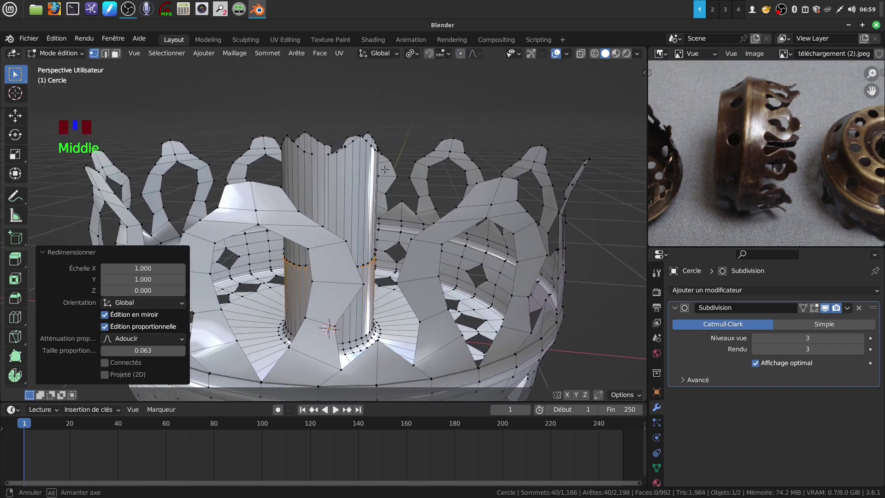
pyautogui.press('Tab')
pyautogui.moveTo(399, 237); pyautogui.dragTo(267, 201, button='middle')
pyautogui.scroll(-3, 307, 227)
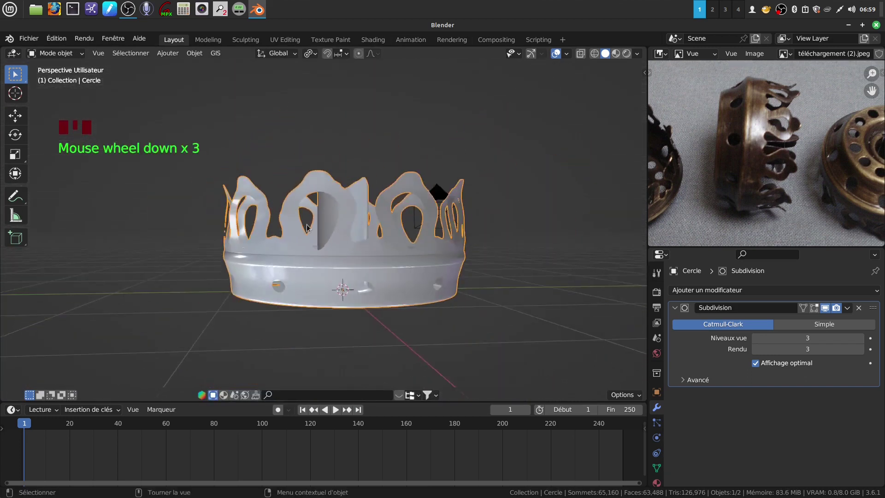
pyautogui.keyDown('shift'); pyautogui.moveTo(307, 227); pyautogui.dragTo(313, 211, button='middle'); pyautogui.keyUp('shift')
pyautogui.moveTo(373, 316); pyautogui.dragTo(374, 294, button='middle')
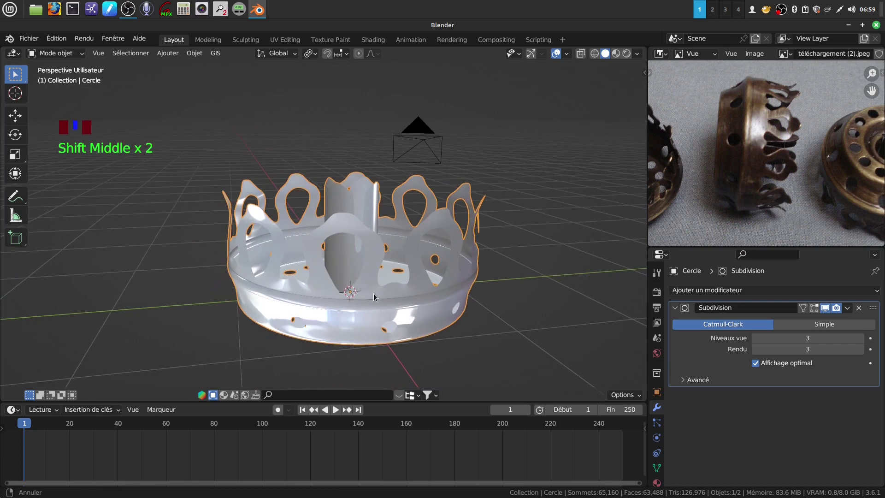
pyautogui.scroll(1, 374, 293)
pyautogui.moveTo(373, 250); pyautogui.dragTo(433, 222, button='middle')
pyautogui.keyDown('shift'); pyautogui.moveTo(392, 245); pyautogui.dragTo(420, 269, button='middle'); pyautogui.keyUp('shift')
pyautogui.scroll(2, 415, 282)
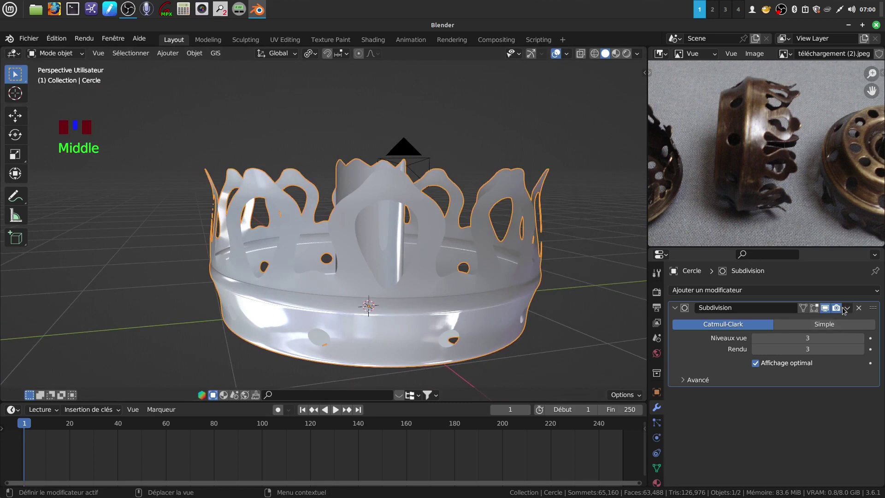
pyautogui.moveTo(473, 291); pyautogui.dragTo(482, 275, button='middle')
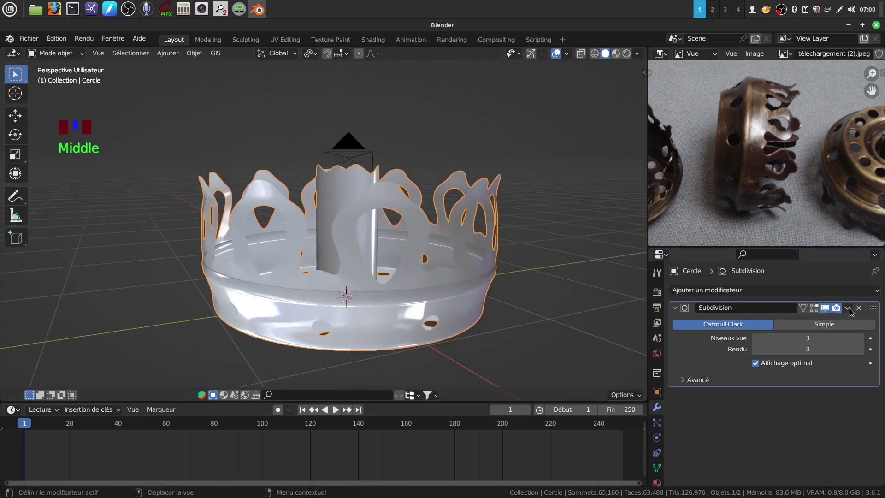
# - Apply the Subdivision modifier to the burner and check its dense mesh in Edit Mode before returning to Object Mode
pyautogui.click(848, 309)
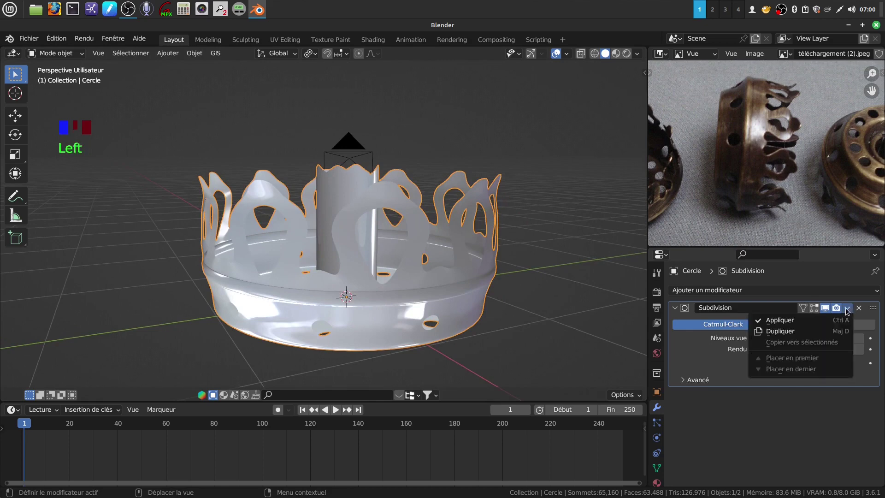
pyautogui.click(788, 323)
pyautogui.moveTo(439, 250); pyautogui.dragTo(497, 324, button='middle')
pyautogui.press('Tab')
pyautogui.scroll(4, 440, 274)
pyautogui.press('a')
pyautogui.press('a')
pyautogui.scroll(-4, 460, 250)
pyautogui.press('Tab')
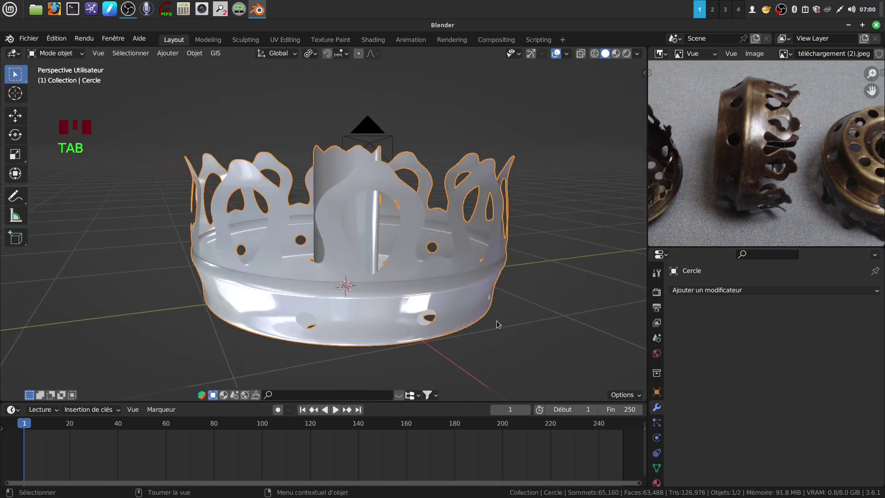
# - Add a Solidify modifier to the burner and set its thickness to 0.005 m
pyautogui.keyDown('shift'); pyautogui.moveTo(430, 278); pyautogui.dragTo(475, 267, button='middle'); pyautogui.keyUp('shift')
pyautogui.scroll(2, 466, 266)
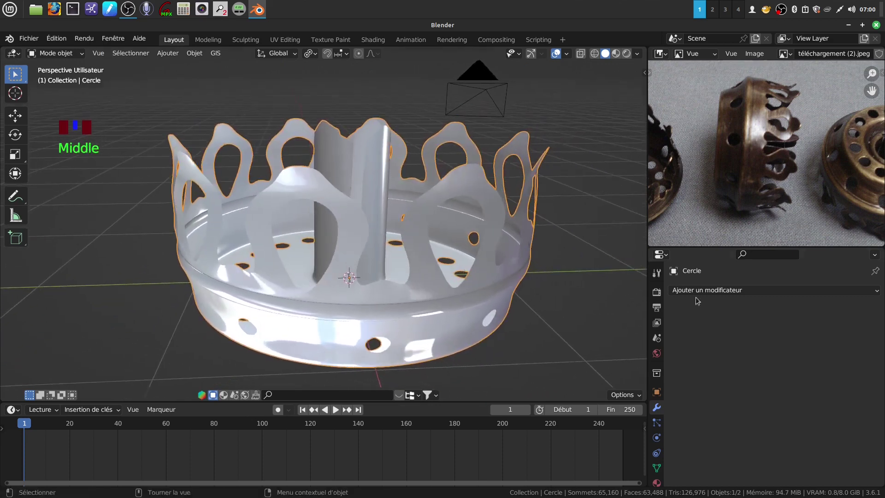
pyautogui.click(879, 292)
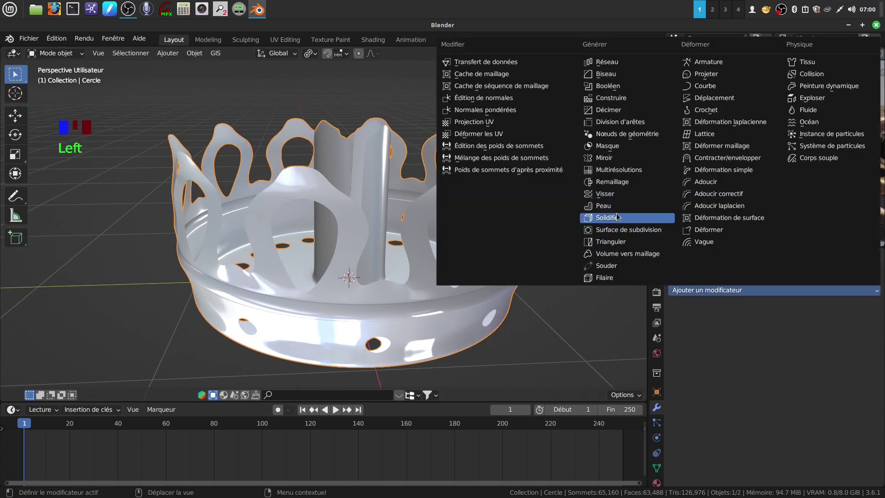
pyautogui.click(618, 221)
pyautogui.moveTo(419, 254); pyautogui.dragTo(347, 231, button='middle')
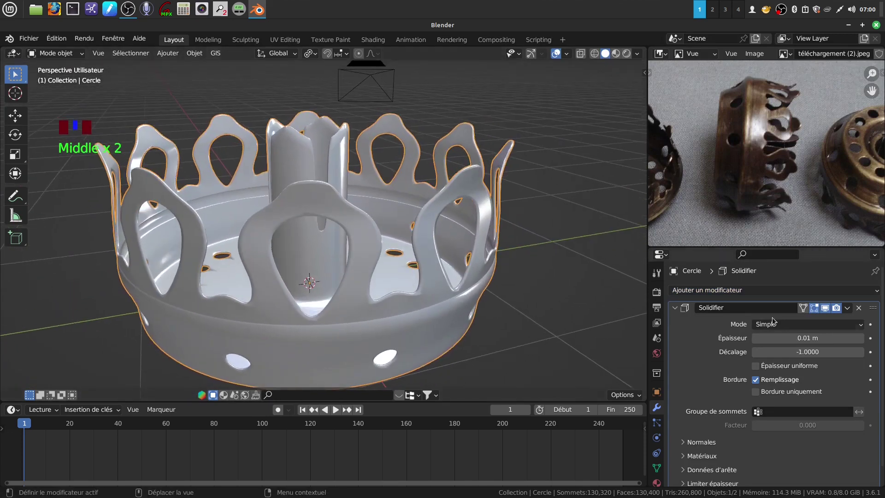
pyautogui.moveTo(500, 232)
pyautogui.mouseDown(button='middle')
pyautogui.moveTo(529, 226)
pyautogui.moveTo(488, 227)
pyautogui.mouseUp(button='middle')
pyautogui.click(808, 338)
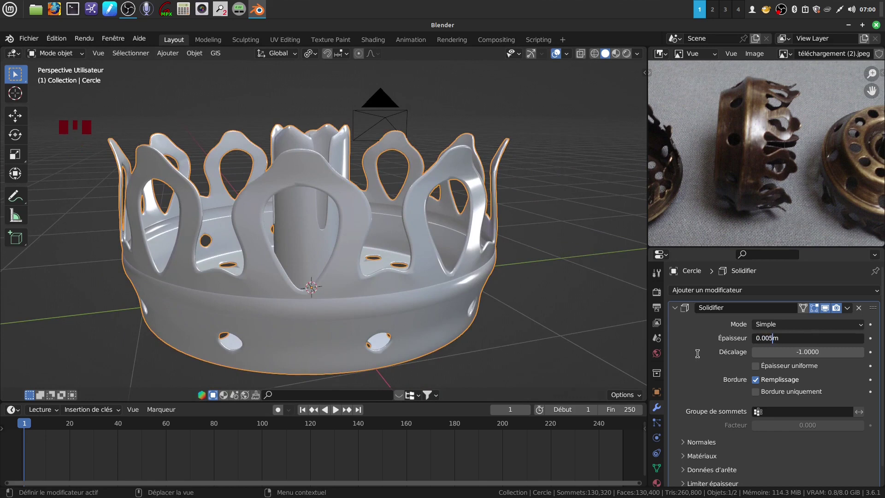
pyautogui.press('Return')
# - Examine the thickened burner's underside, and enter Edit Mode for a close look at the round holes in the side wall
pyautogui.moveTo(543, 284); pyautogui.dragTo(542, 222, button='middle')
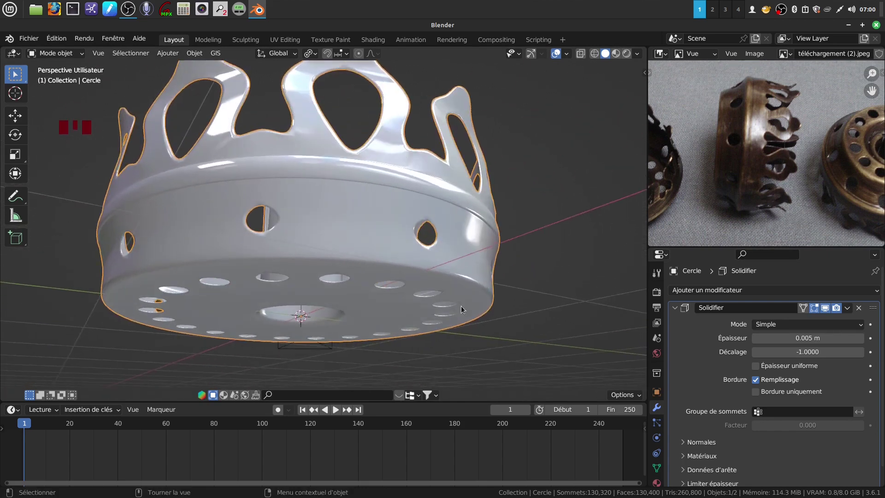
pyautogui.scroll(3, 461, 305)
pyautogui.moveTo(477, 259); pyautogui.dragTo(447, 292, button='middle')
pyautogui.press('Tab')
pyautogui.scroll(4, 447, 306)
pyautogui.scroll(-2, 394, 283)
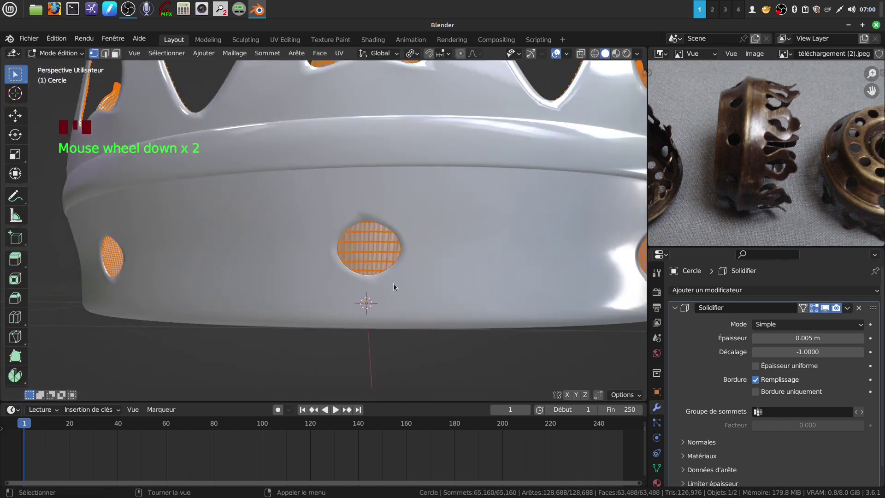
# - Remove the Solidify modifier from the burner in Object Mode and return to Edit Mode
pyautogui.press('Tab')
pyautogui.scroll(3, 389, 297)
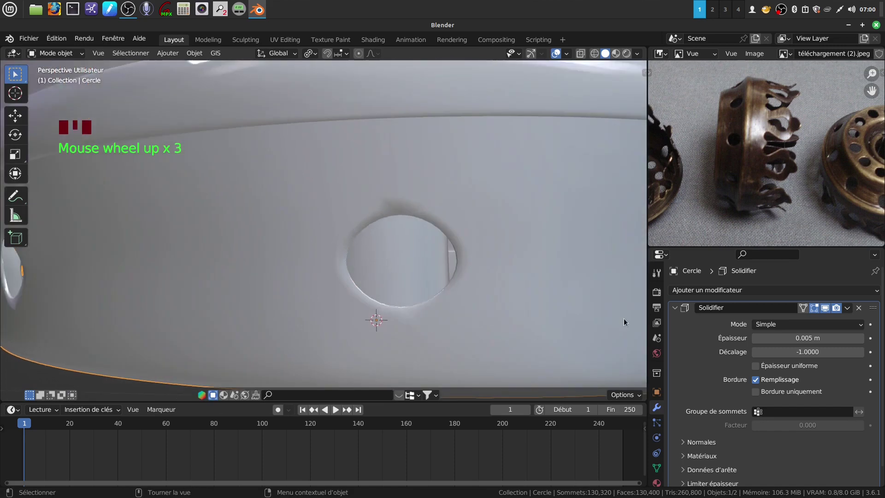
pyautogui.scroll(-3, 526, 312)
pyautogui.click(857, 308)
pyautogui.press('Tab')
# - Select only the edge loop around one round hole in the side wall
pyautogui.scroll(4, 419, 306)
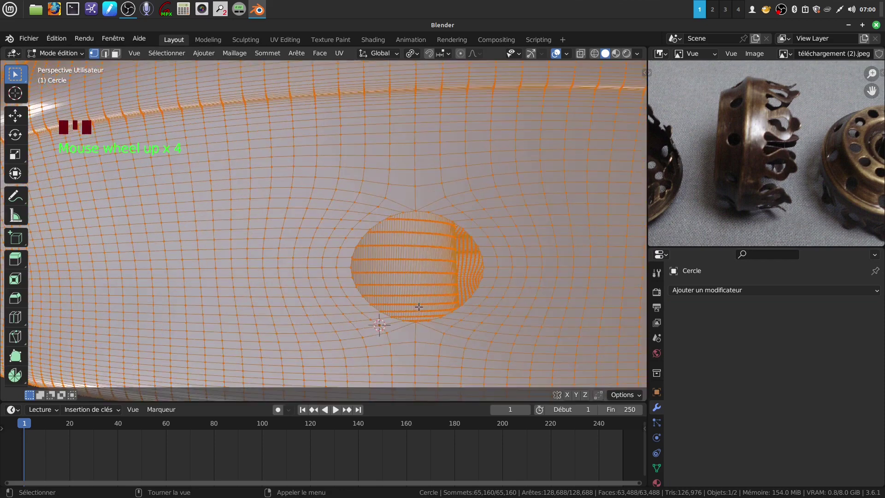
pyautogui.moveTo(420, 300)
pyautogui.keyDown('shift'); pyautogui.mouseDown(button='middle')
pyautogui.moveTo(430, 300)
pyautogui.moveTo(381, 326)
pyautogui.moveTo(407, 299)
pyautogui.mouseUp(button='middle'); pyautogui.keyUp('shift')
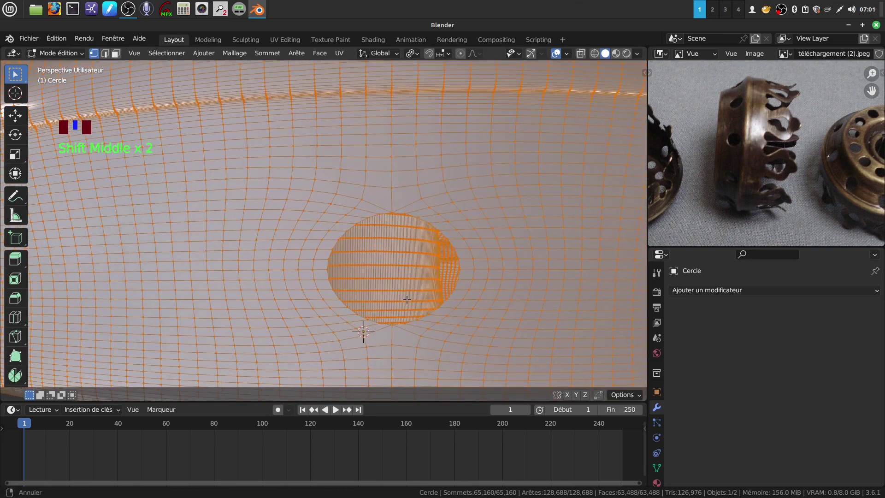
pyautogui.scroll(2, 414, 305)
pyautogui.scroll(-6, 429, 256)
pyautogui.keyDown('shift'); pyautogui.moveTo(428, 236); pyautogui.dragTo(401, 210, button='middle'); pyautogui.keyUp('shift')
pyautogui.scroll(2, 410, 236)
pyautogui.scroll(-2, 411, 237)
pyautogui.scroll(-2, 401, 211)
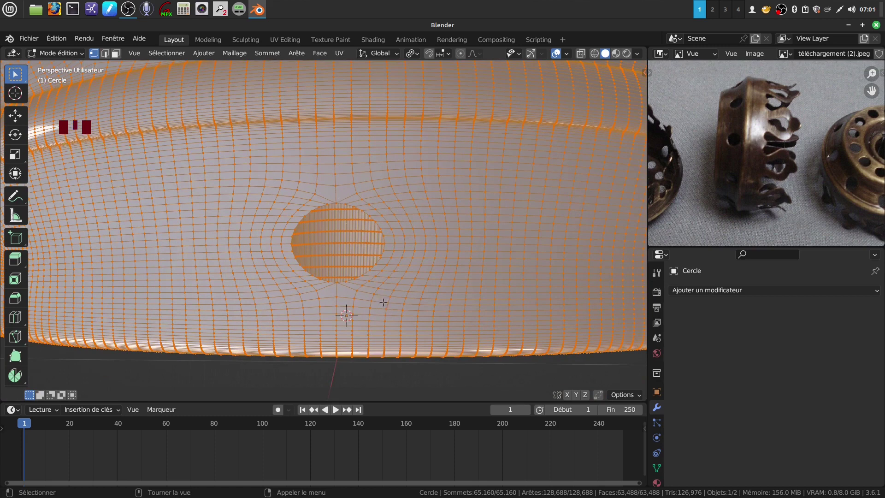
pyautogui.keyDown('alt'); pyautogui.click(382, 257); pyautogui.keyUp('alt')
pyautogui.scroll(-3, 382, 256)
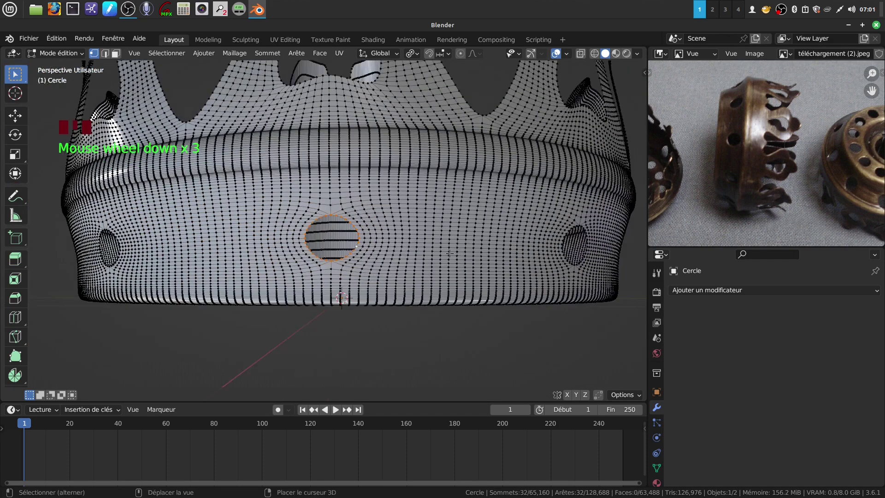
pyautogui.keyDown('shift'); pyautogui.moveTo(447, 257); pyautogui.dragTo(443, 263, button='middle'); pyautogui.keyUp('shift')
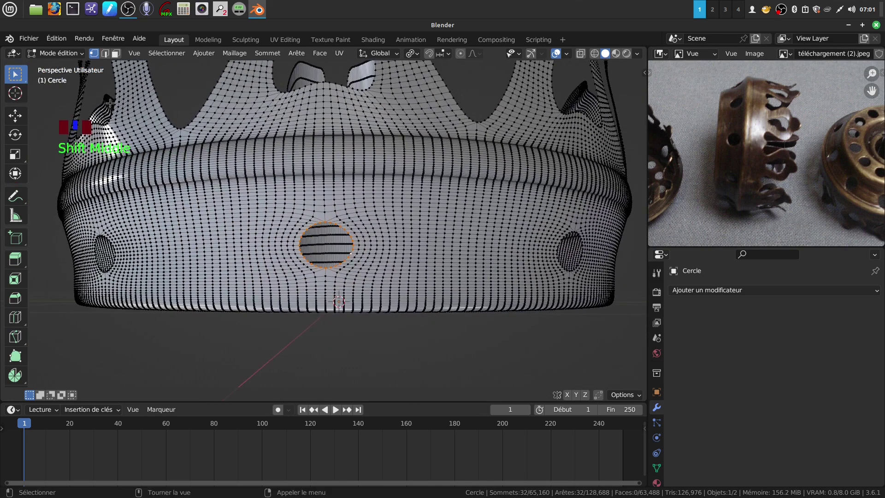
# - Try extending the hole's vertex selection to similar vertices by number of adjacent faces, and undo that selection
pyautogui.click(167, 53)
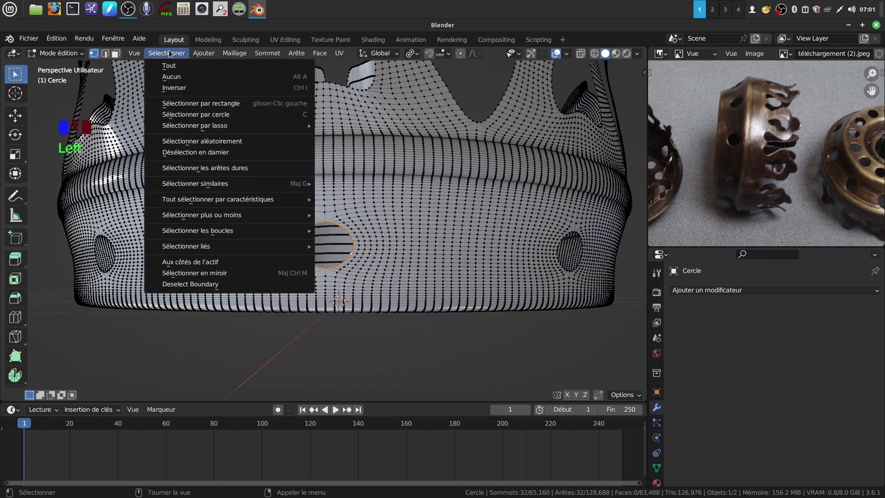
pyautogui.moveTo(192, 234)
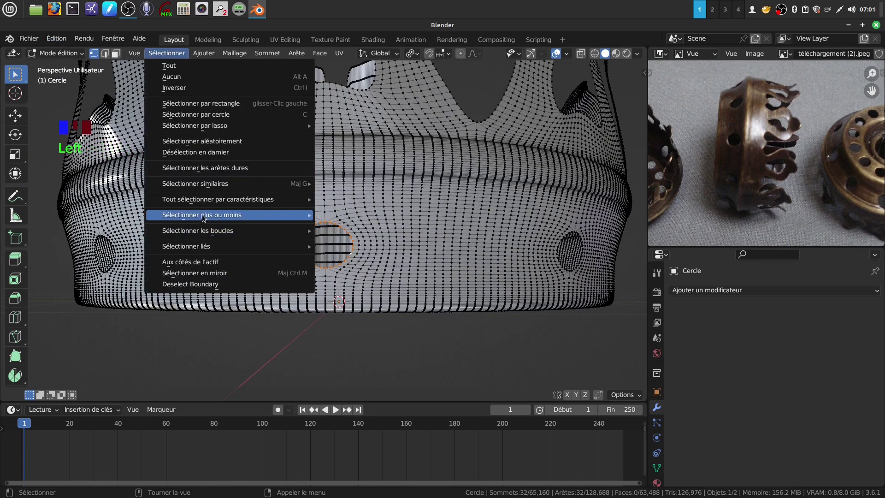
pyautogui.moveTo(214, 184)
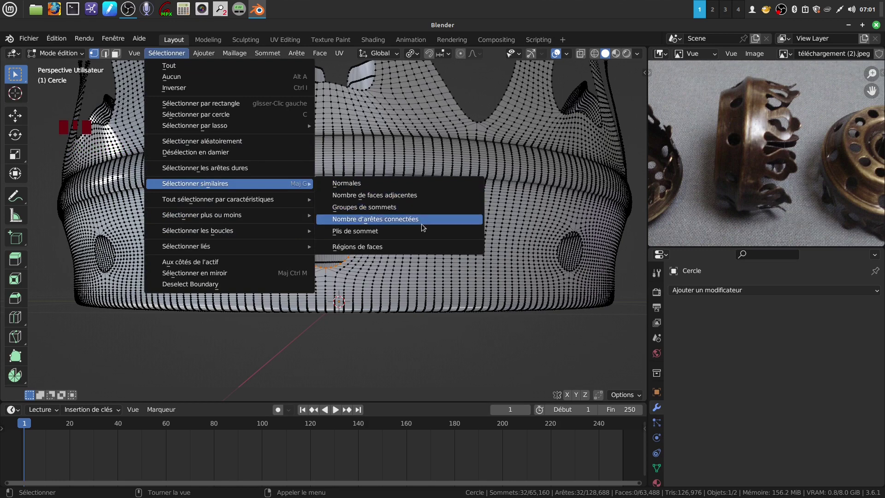
pyautogui.click(392, 199)
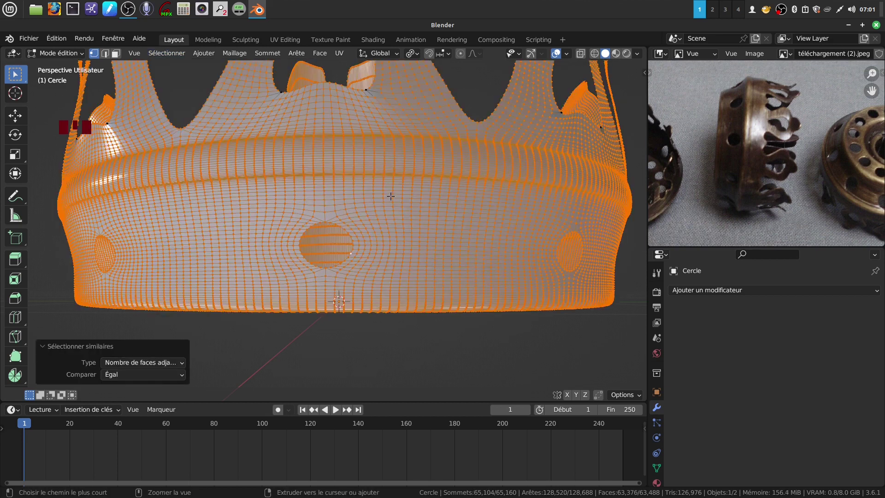
pyautogui.hotkey('ctrl', 'z')
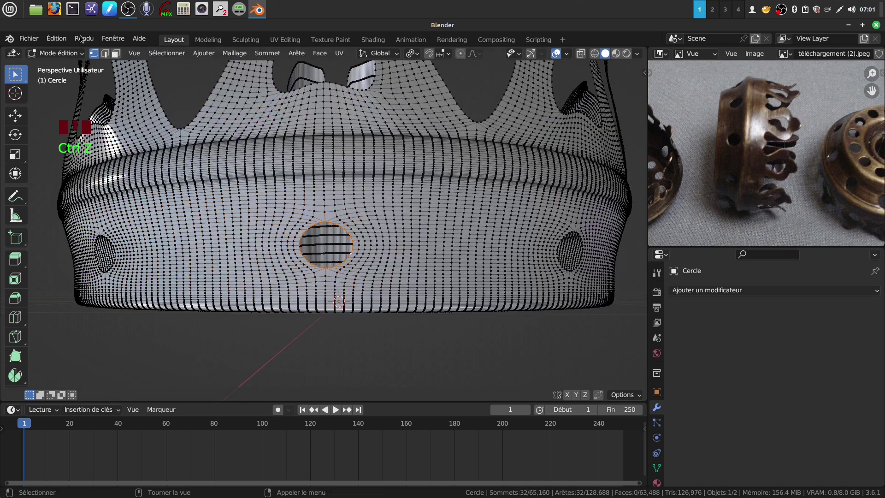
# - Switch to edge selection and select all similar edges by number of faces around an edge
pyautogui.click(106, 54)
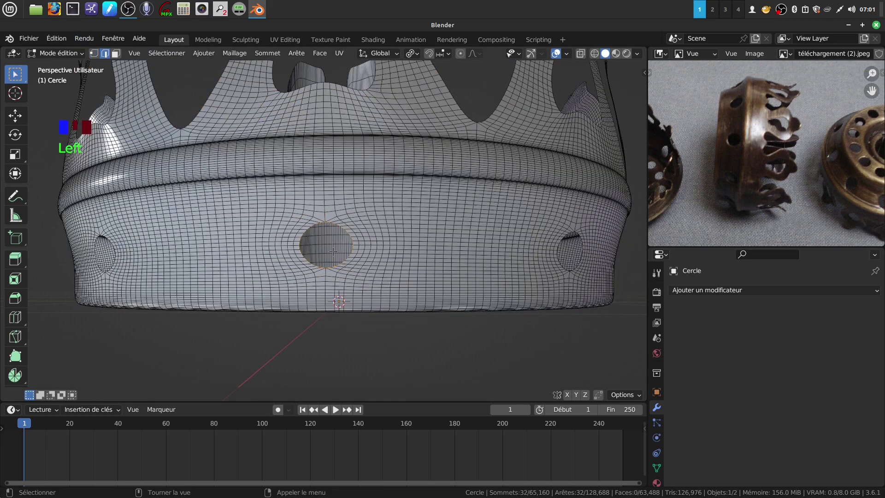
pyautogui.scroll(2, 355, 280)
pyautogui.click(166, 53)
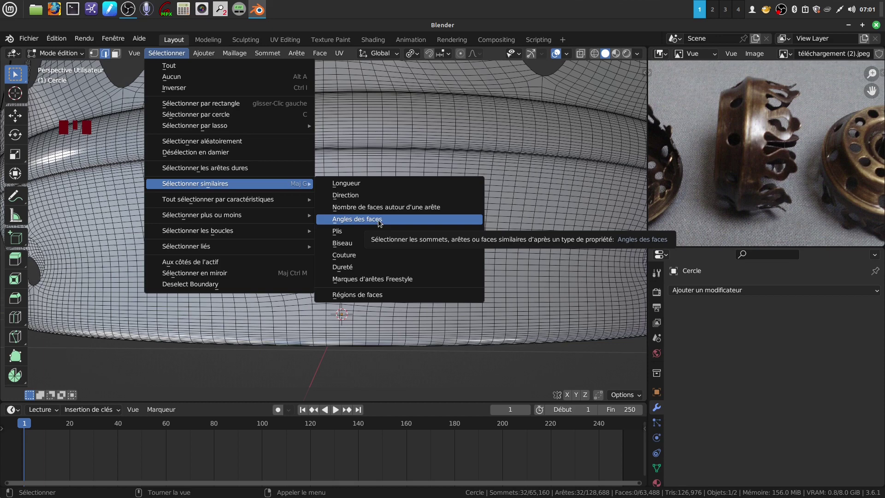
pyautogui.click(394, 209)
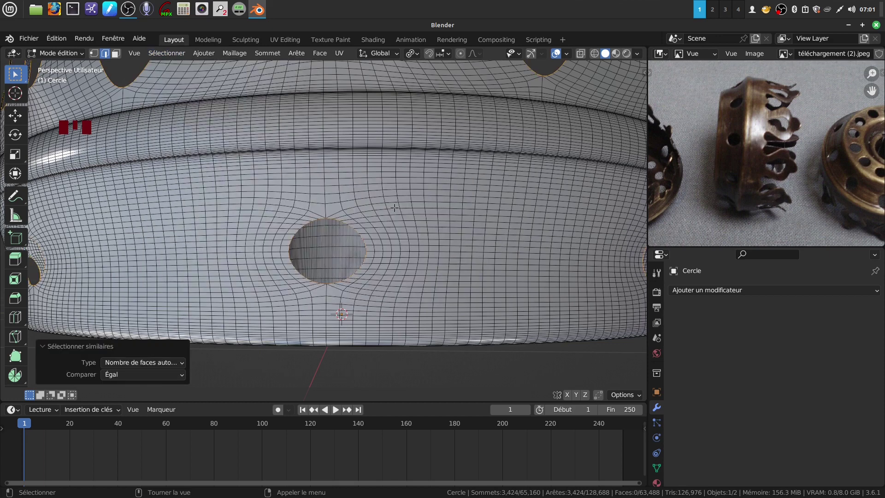
pyautogui.scroll(-4, 433, 245)
pyautogui.moveTo(431, 242); pyautogui.dragTo(435, 223, button='middle')
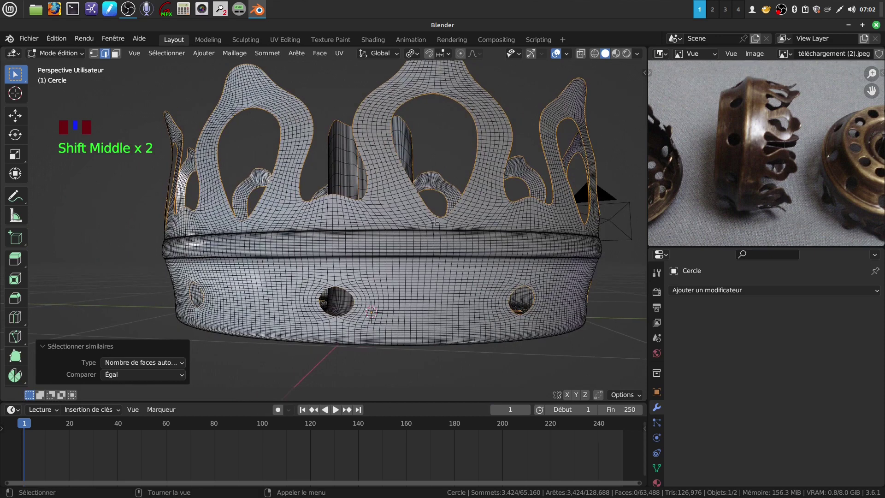
# - In front wireframe view, deselect the open edges of the crown and central tube above the side wall
pyautogui.press('KP_1')
pyautogui.scroll(-2, 407, 270)
pyautogui.keyDown('shift'); pyautogui.moveTo(407, 270); pyautogui.dragTo(452, 281, button='middle'); pyautogui.keyUp('shift')
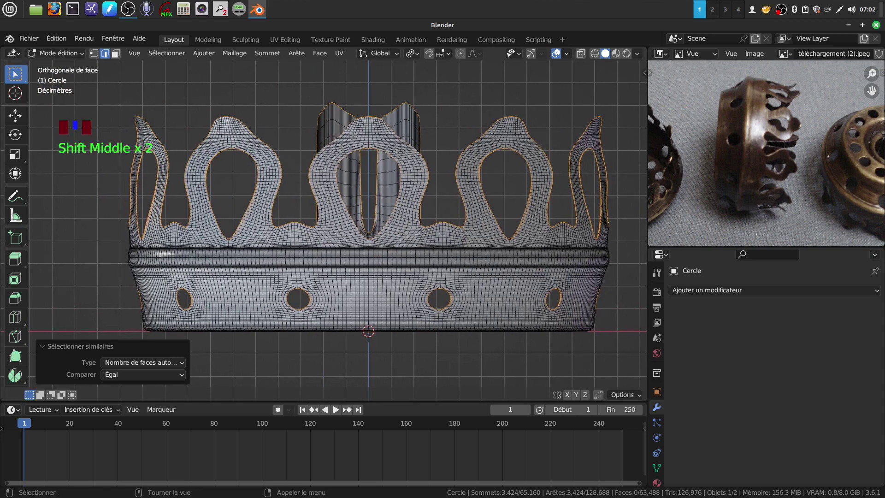
pyautogui.press('z')
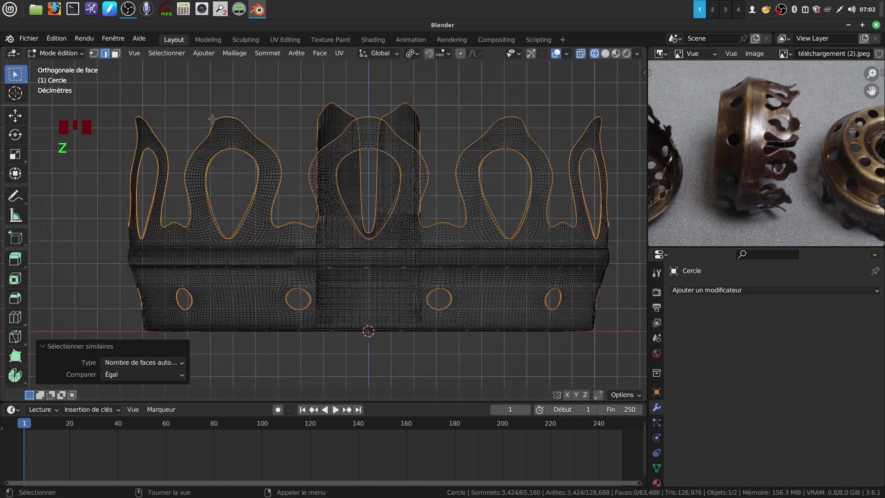
pyautogui.press('b')
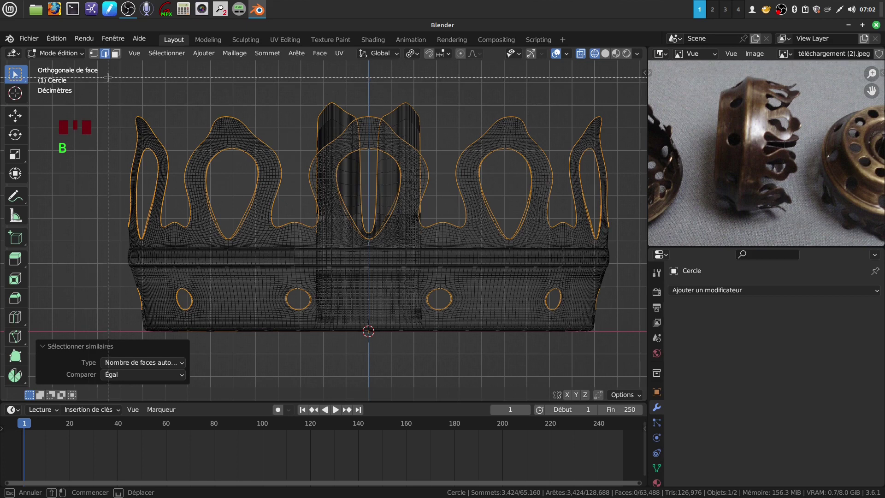
pyautogui.moveTo(108, 78); pyautogui.dragTo(620, 261)
pyautogui.moveTo(620, 262); pyautogui.dragTo(619, 261, button='middle')
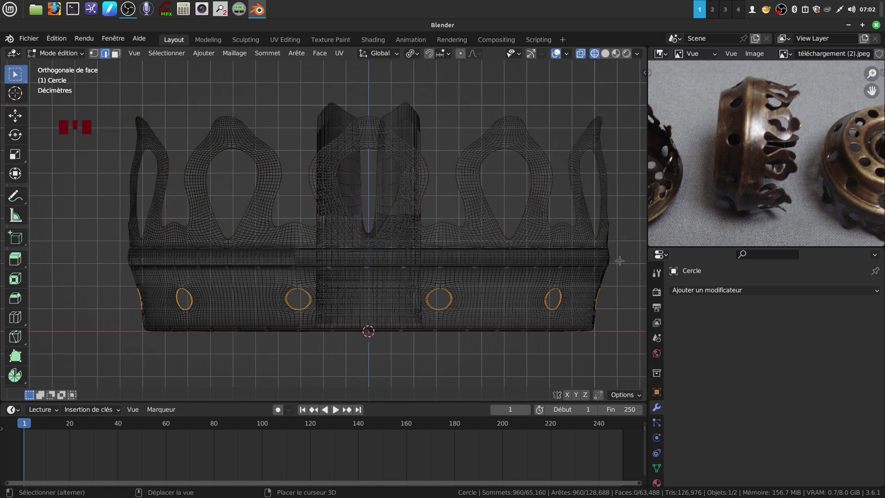
# - From the bottom view, deselect the ring of holes in the base, keeping the side wall holes selected, and restore solid shading
pyautogui.keyDown('shift'); pyautogui.moveTo(416, 369); pyautogui.dragTo(423, 263, button='middle'); pyautogui.keyUp('shift')
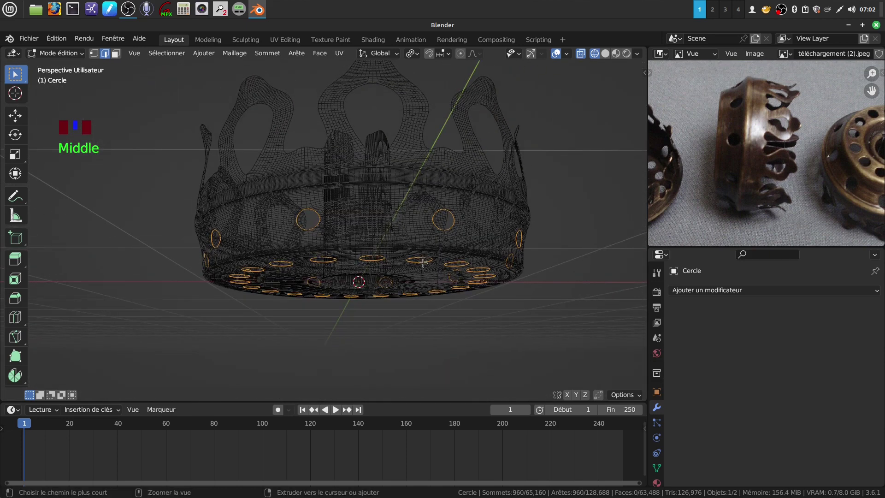
pyautogui.press('ctrl+KP_7')
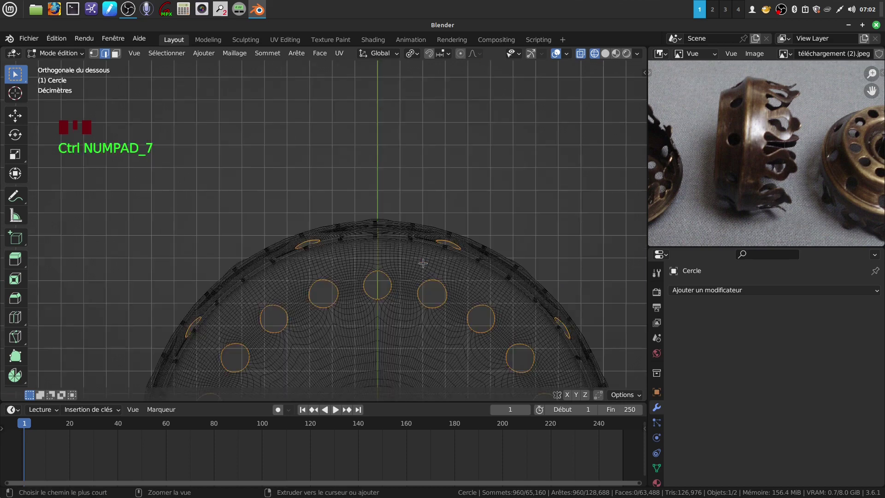
pyautogui.scroll(-3, 359, 267)
pyautogui.keyDown('shift'); pyautogui.moveTo(359, 268); pyautogui.dragTo(354, 154, button='middle'); pyautogui.keyUp('shift')
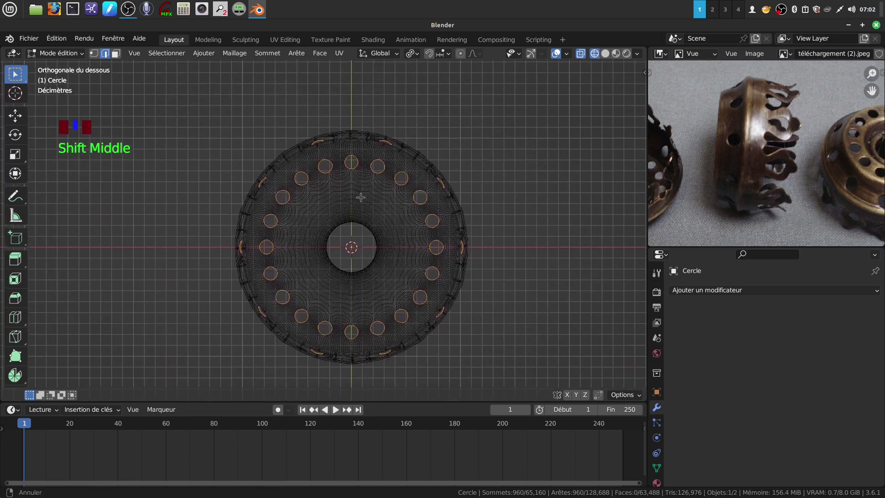
pyautogui.press('c')
pyautogui.scroll(-3, 356, 216)
pyautogui.moveTo(310, 181)
pyautogui.keyDown('shift'); pyautogui.mouseDown()
pyautogui.moveTo(304, 177)
pyautogui.moveTo(278, 256)
pyautogui.moveTo(295, 289)
pyautogui.moveTo(325, 313)
pyautogui.moveTo(312, 310)
pyautogui.moveTo(381, 317)
pyautogui.moveTo(419, 287)
pyautogui.moveTo(420, 210)
pyautogui.moveTo(383, 176)
pyautogui.moveTo(343, 171)
pyautogui.moveTo(321, 185)
pyautogui.mouseUp(); pyautogui.keyUp('shift')
pyautogui.moveTo(321, 187)
pyautogui.mouseDown(button='middle')
pyautogui.moveTo(405, 297)
pyautogui.moveTo(403, 237)
pyautogui.moveTo(402, 305)
pyautogui.moveTo(396, 184)
pyautogui.moveTo(392, 223)
pyautogui.mouseUp(button='middle')
pyautogui.scroll(5, 403, 305)
pyautogui.hotkey('shift', 'z')
pyautogui.scroll(-2, 410, 273)
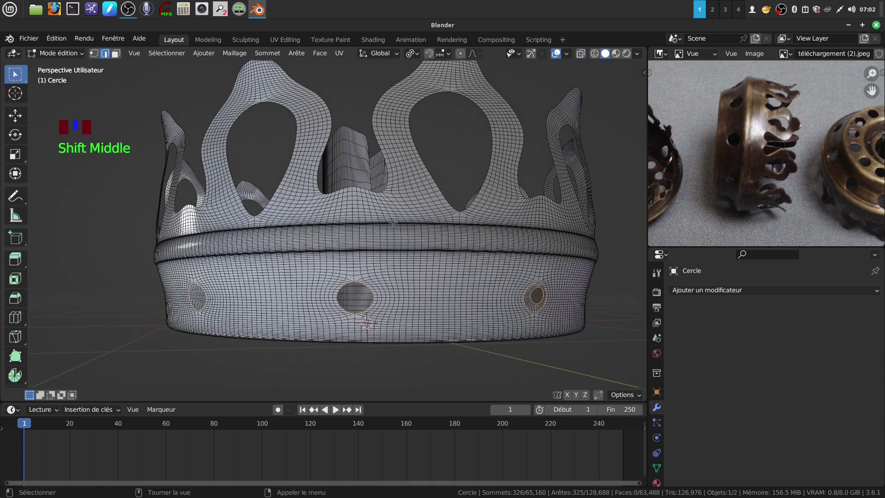
# - Set the pivot point to individual origins and extrude the side hole edges inward, scaled to about 0.955
pyautogui.click(416, 56)
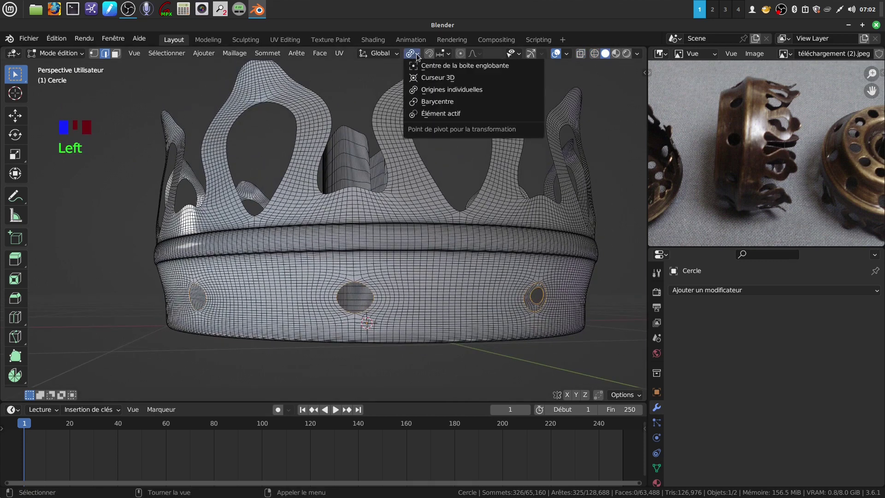
pyautogui.click(433, 89)
pyautogui.scroll(2, 362, 359)
pyautogui.keyDown('shift'); pyautogui.moveTo(362, 358); pyautogui.dragTo(447, 425, button='middle'); pyautogui.keyUp('shift')
pyautogui.scroll(2, 457, 376)
pyautogui.keyDown('shift'); pyautogui.moveTo(457, 376); pyautogui.dragTo(465, 349, button='middle'); pyautogui.keyUp('shift')
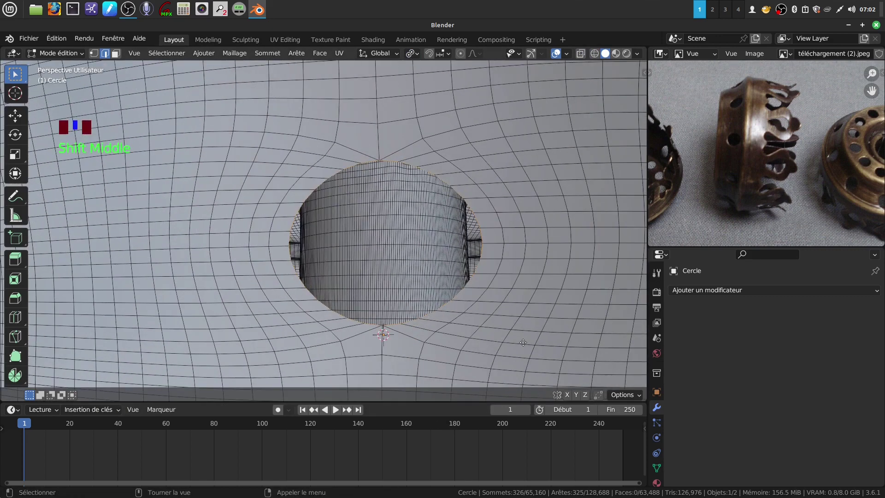
pyautogui.press('e')
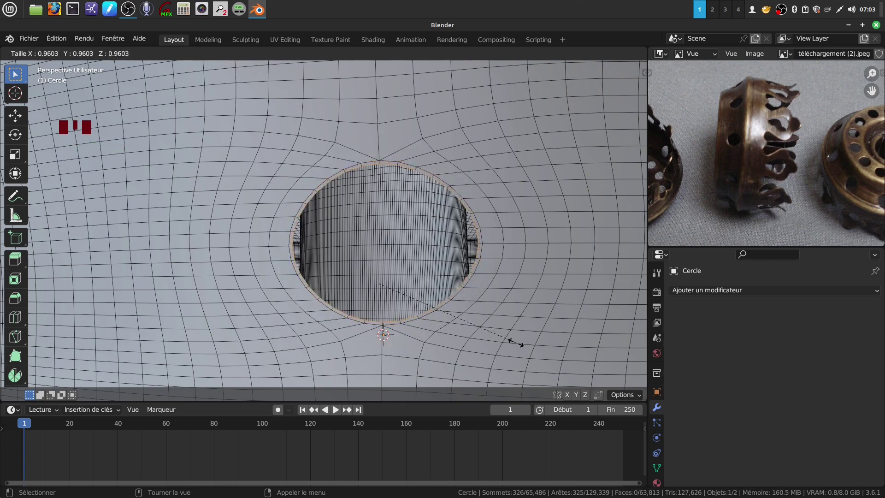
pyautogui.click(515, 342)
# - Return to Object Mode and add a Solidify modifier to the burner with a thickness of 0.005 m
pyautogui.scroll(-7, 504, 339)
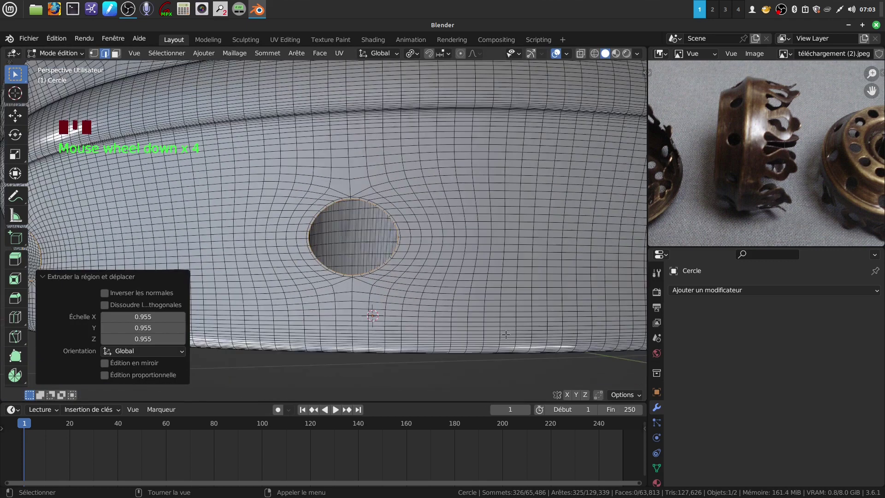
pyautogui.press('Tab')
pyautogui.moveTo(505, 346); pyautogui.dragTo(531, 341, button='middle')
pyautogui.scroll(-3, 526, 369)
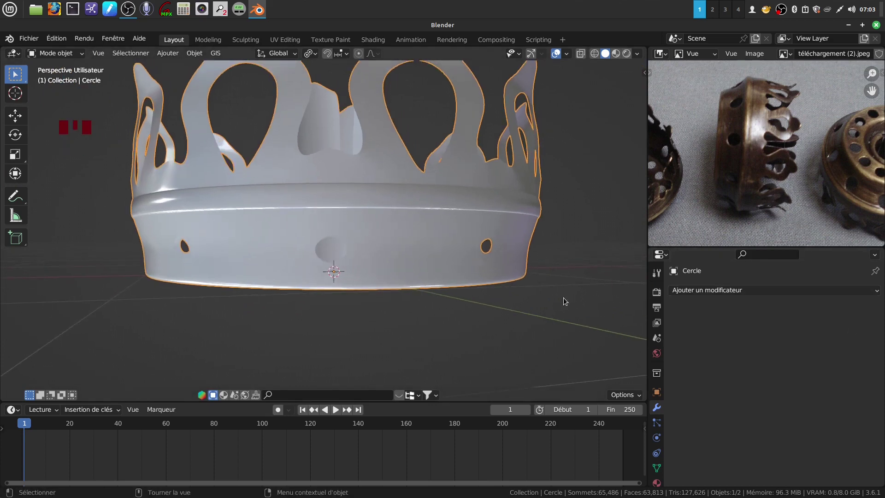
pyautogui.click(877, 291)
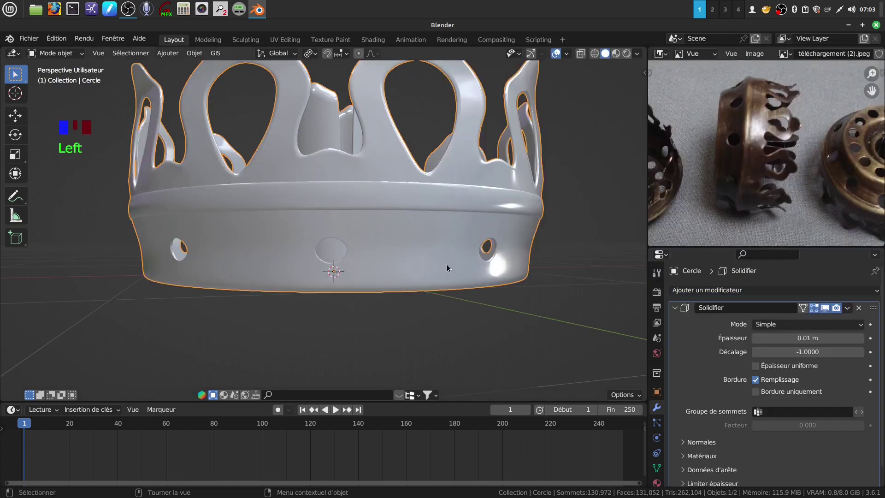
pyautogui.moveTo(446, 264); pyautogui.dragTo(470, 266, button='middle')
pyautogui.click(804, 337)
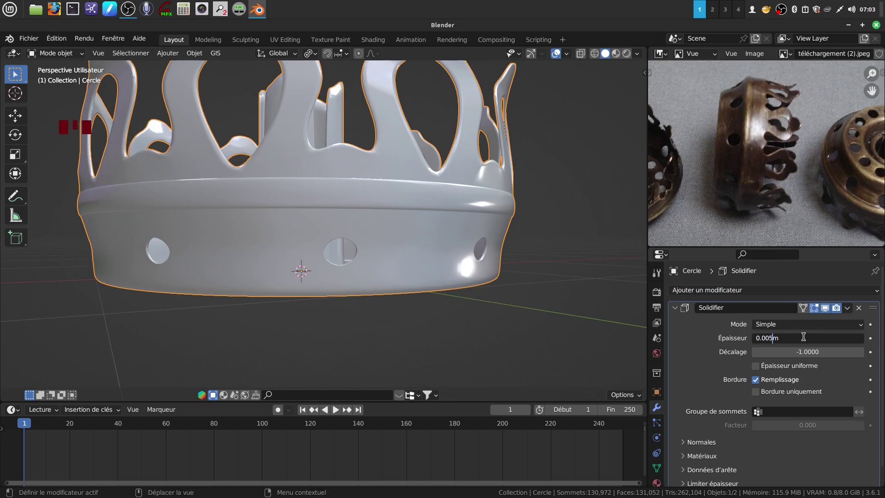
pyautogui.press('Return')
# - Examine the thickened burner's crown, central tube and side holes up close and compare them with the reference photo
pyautogui.scroll(-4, 454, 276)
pyautogui.keyDown('shift'); pyautogui.moveTo(410, 251); pyautogui.dragTo(514, 183, button='middle'); pyautogui.keyUp('shift')
pyautogui.scroll(4, 389, 266)
pyautogui.scroll(-2, 422, 197)
pyautogui.scroll(-3, 424, 201)
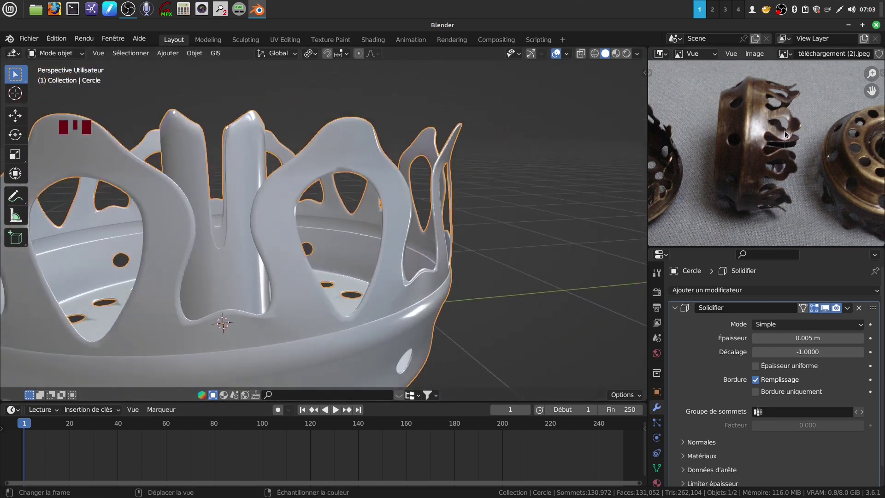
pyautogui.keyDown('shift'); pyautogui.moveTo(416, 233); pyautogui.dragTo(396, 269, button='middle'); pyautogui.keyUp('shift')
pyautogui.scroll(-3, 418, 230)
pyautogui.scroll(2, 396, 238)
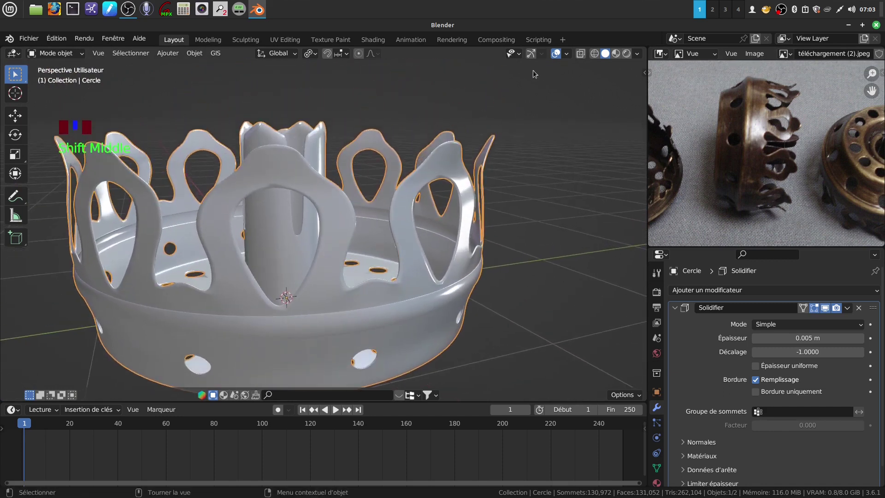
pyautogui.keyDown('shift'); pyautogui.moveTo(438, 245); pyautogui.dragTo(410, 221, button='middle'); pyautogui.keyUp('shift')
pyautogui.scroll(2, 433, 269)
pyautogui.scroll(-2, 410, 259)
pyautogui.moveTo(387, 272); pyautogui.dragTo(385, 272, button='middle')
# - Apply the Solidify modifier to the burner so its thickness becomes real geometry
pyautogui.click(861, 328)
pyautogui.click(848, 310)
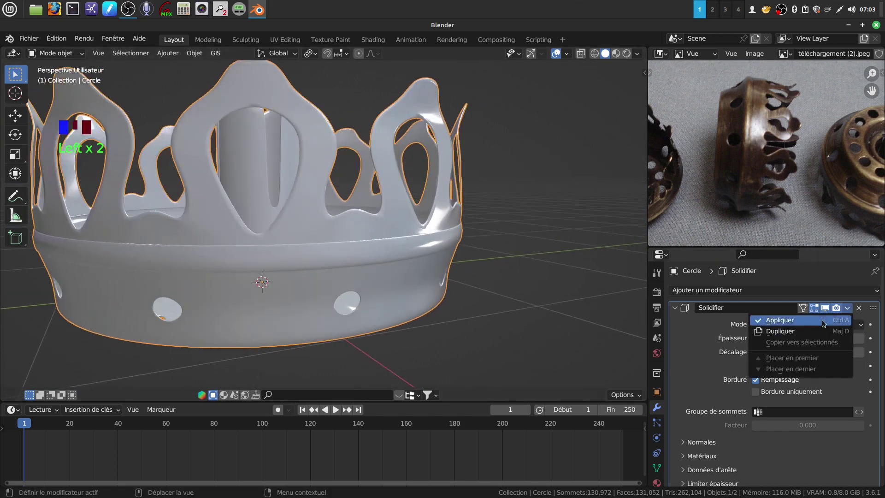
pyautogui.click(784, 320)
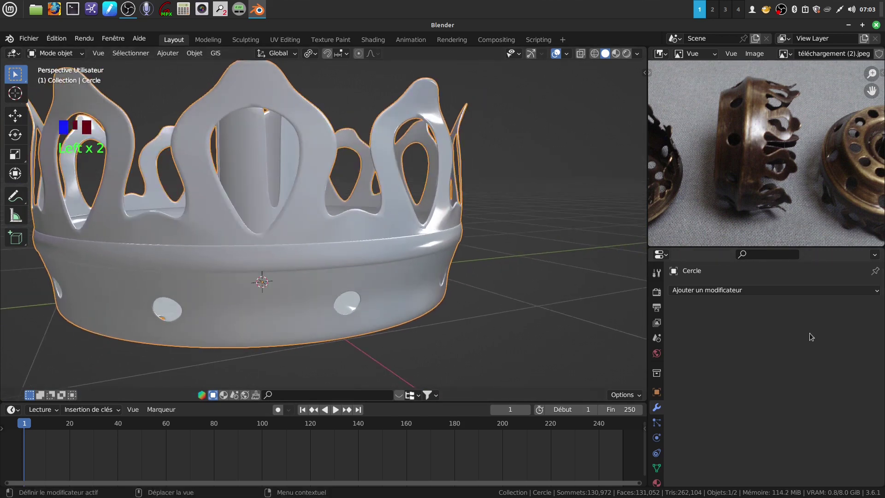
# - Add a Bevel modifier to the burner's edges and set it to 2 segments
pyautogui.click(876, 291)
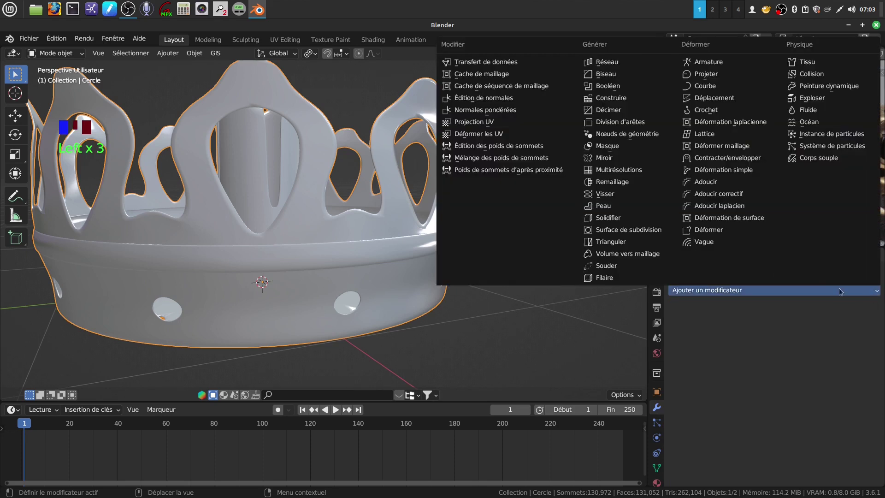
pyautogui.click(607, 74)
pyautogui.scroll(3, 422, 222)
pyautogui.moveTo(418, 236); pyautogui.dragTo(464, 242, button='middle')
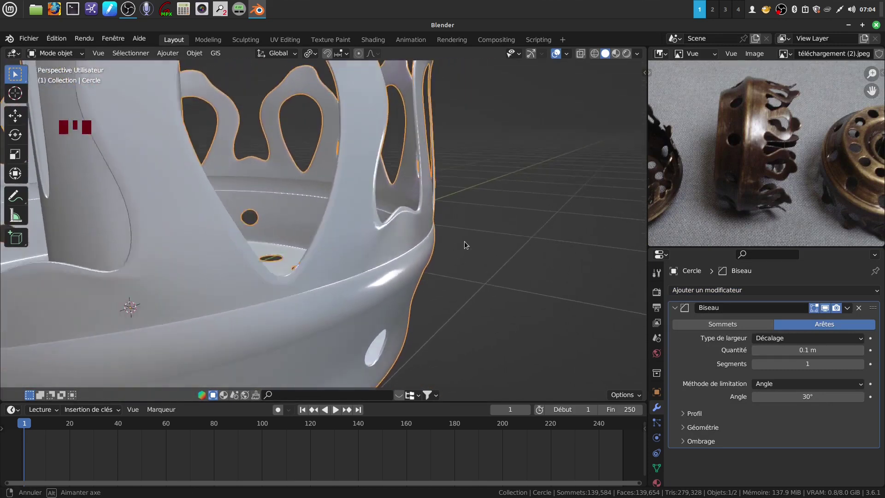
pyautogui.scroll(-6, 423, 270)
pyautogui.moveTo(398, 250); pyautogui.dragTo(465, 230, button='middle')
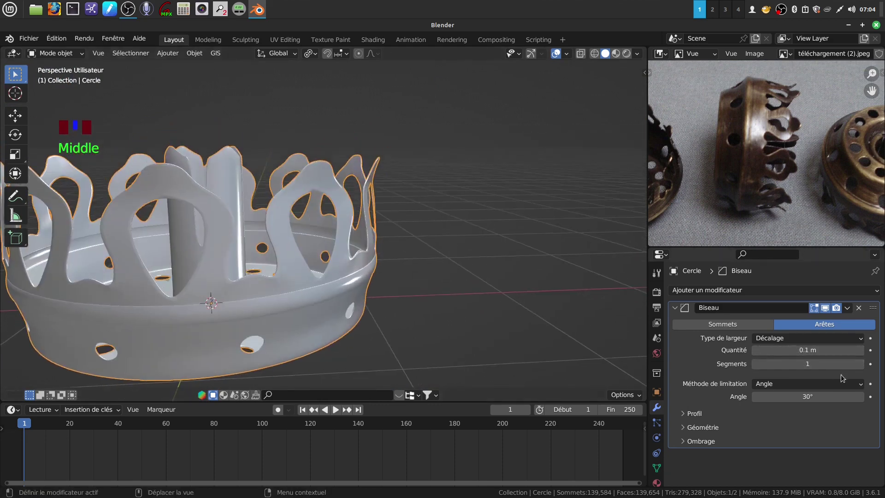
pyautogui.click(862, 364)
pyautogui.moveTo(410, 263); pyautogui.dragTo(391, 277, button='middle')
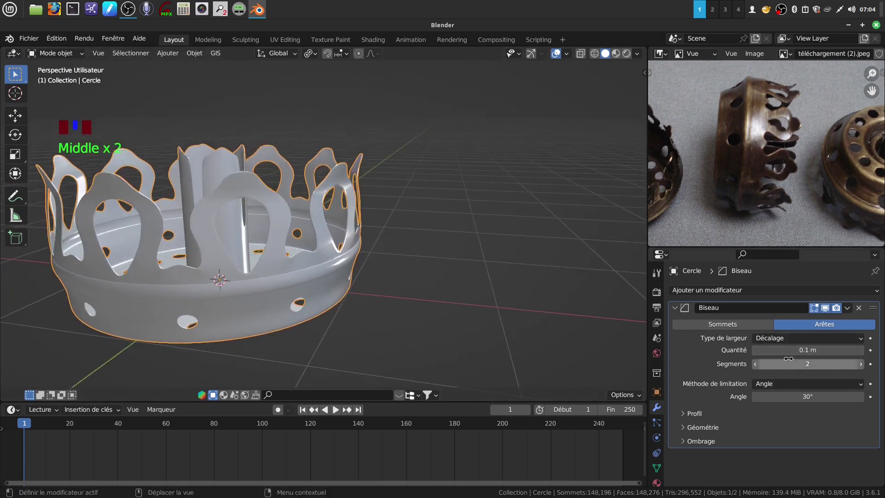
# - Check the bevelled crown and rim from several angles and apply the Bevel modifier
pyautogui.moveTo(466, 290); pyautogui.dragTo(450, 318, button='middle')
pyautogui.scroll(2, 444, 305)
pyautogui.scroll(1, 472, 305)
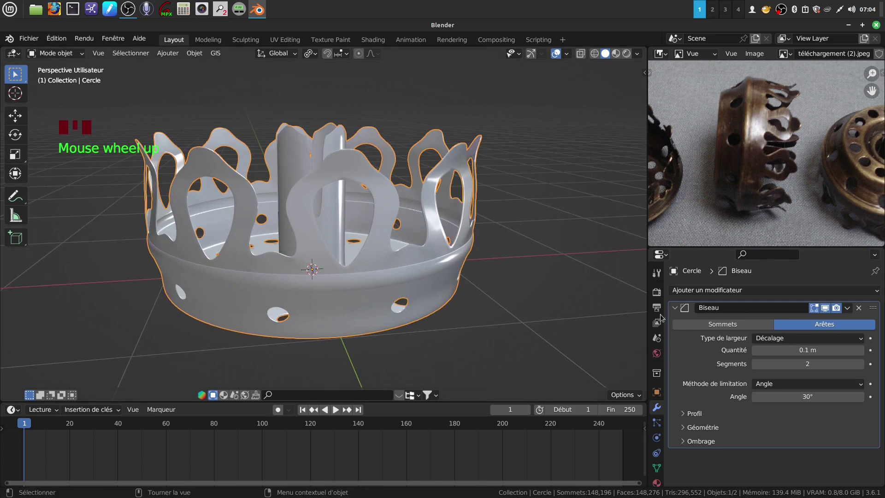
pyautogui.moveTo(411, 275); pyautogui.dragTo(431, 258, button='middle')
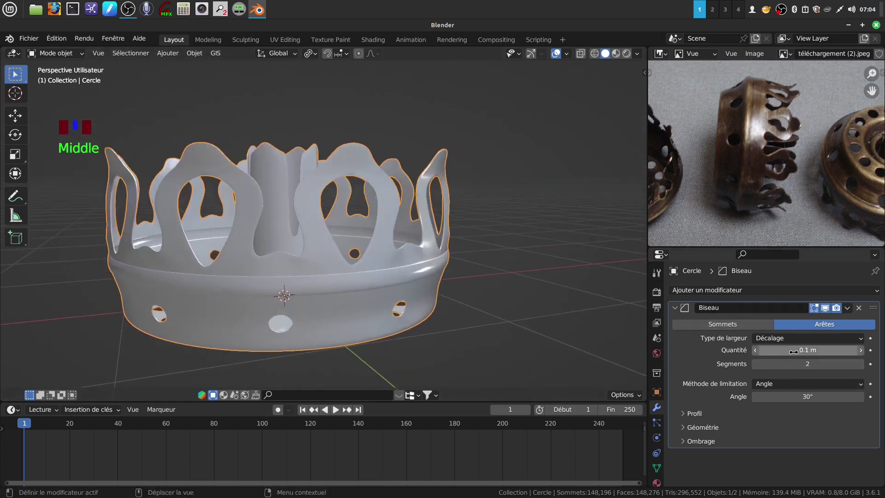
pyautogui.moveTo(456, 332); pyautogui.dragTo(415, 312, button='middle')
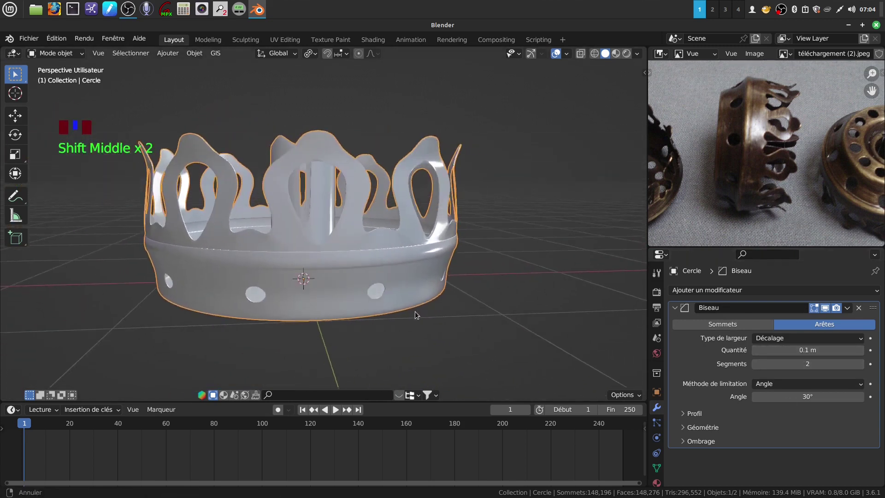
pyautogui.click(847, 308)
pyautogui.click(797, 324)
pyautogui.moveTo(397, 340); pyautogui.dragTo(477, 345, button='middle')
pyautogui.scroll(1, 477, 344)
pyautogui.scroll(-1, 476, 346)
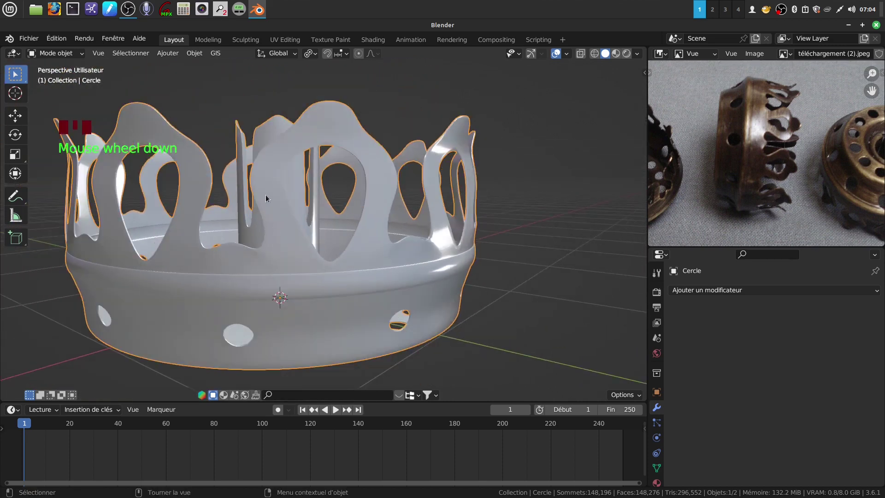
# - Give the burner auto smooth shading with a 30° angle
pyautogui.moveTo(353, 265); pyautogui.dragTo(385, 229, button='middle')
pyautogui.scroll(-2, 307, 319)
pyautogui.moveTo(395, 171); pyautogui.dragTo(425, 218, button='middle')
pyautogui.rightClick(394, 240)
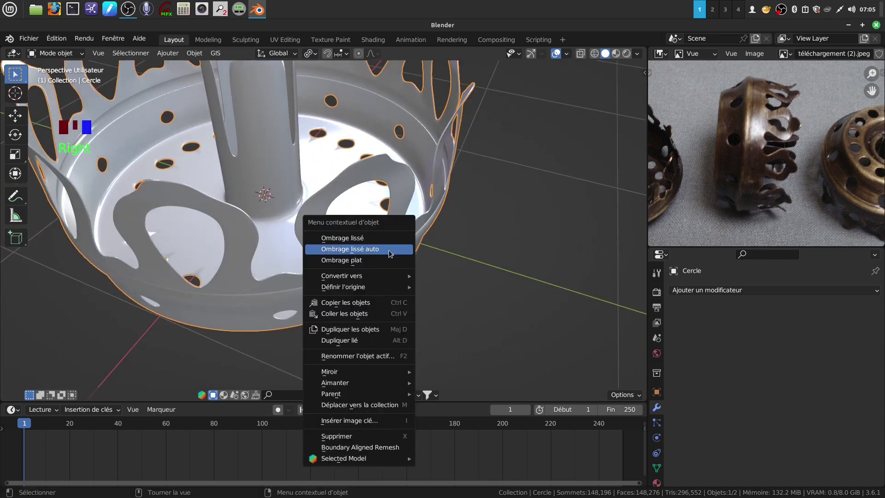
pyautogui.click(389, 249)
pyautogui.moveTo(402, 237); pyautogui.dragTo(456, 277, button='middle')
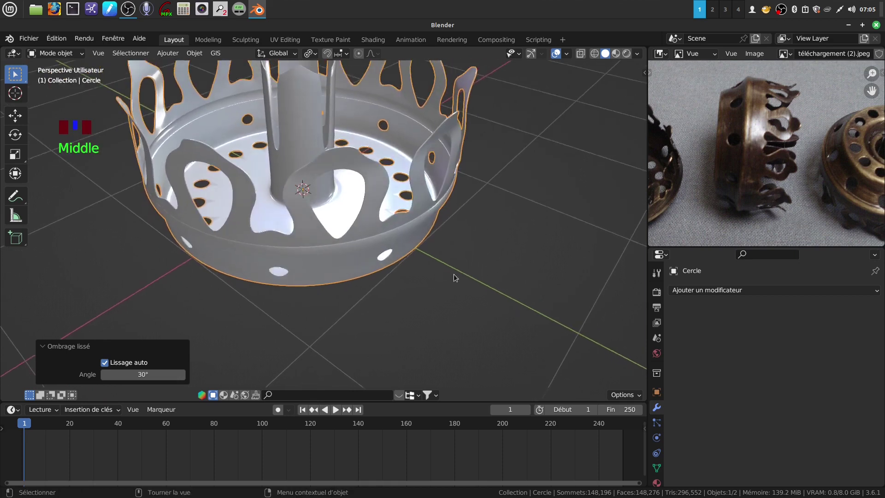
# - Add a Weighted Normal modifier to the burner with a weight of 100 and check the shading
pyautogui.click(877, 291)
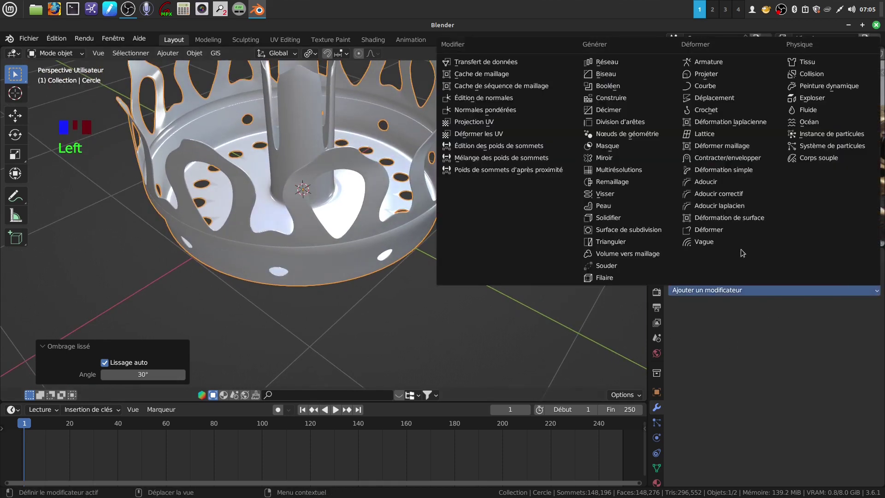
pyautogui.click(510, 114)
pyautogui.moveTo(510, 113); pyautogui.dragTo(512, 203, button='middle')
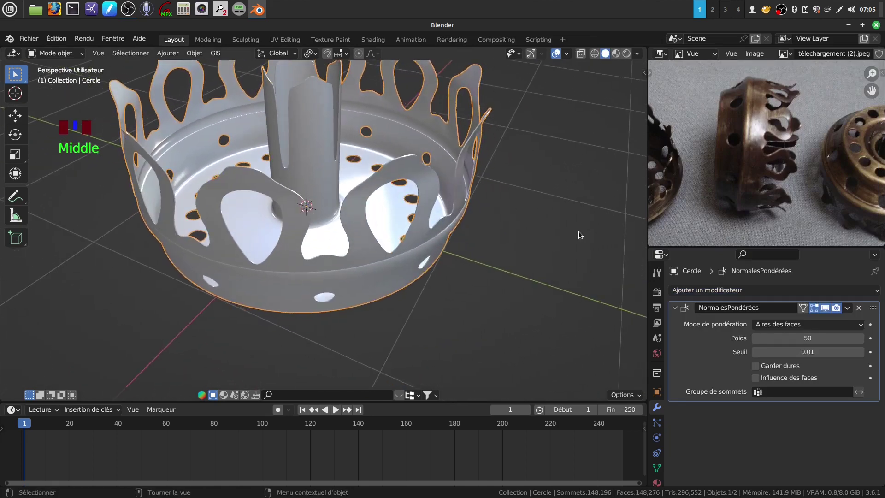
pyautogui.moveTo(807, 338); pyautogui.dragTo(807, 338)
pyautogui.moveTo(369, 239); pyautogui.dragTo(633, 333, button='middle')
pyautogui.scroll(6, 423, 245)
pyautogui.scroll(-3, 417, 217)
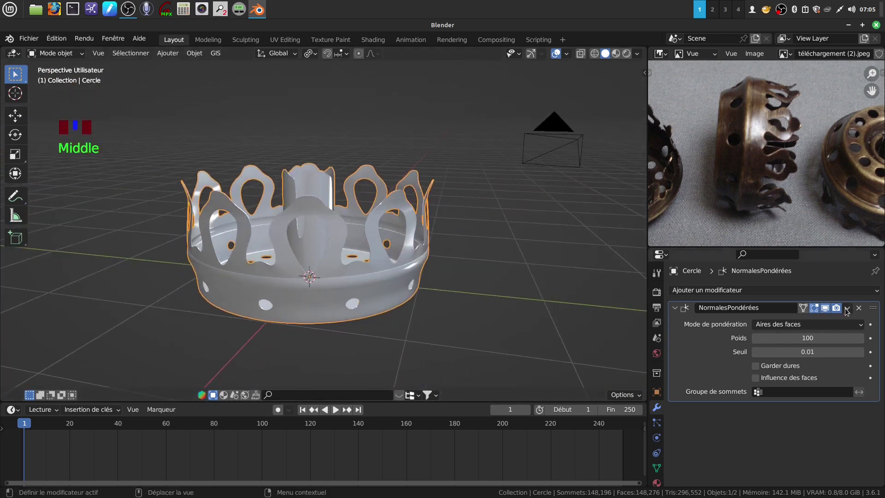
pyautogui.scroll(3, 338, 267)
pyautogui.moveTo(338, 244)
pyautogui.mouseDown(button='middle')
pyautogui.moveTo(322, 176)
pyautogui.moveTo(380, 187)
pyautogui.moveTo(362, 244)
pyautogui.moveTo(332, 236)
pyautogui.mouseUp(button='middle')
pyautogui.scroll(-1, 333, 235)
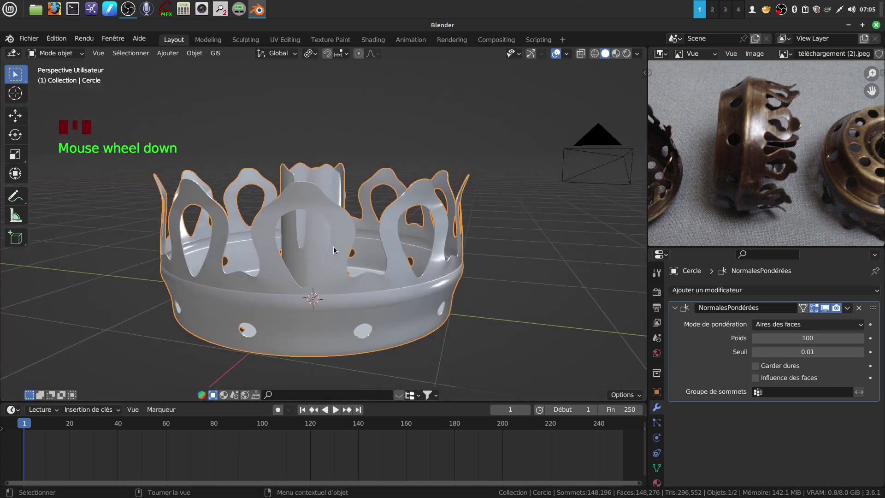
pyautogui.moveTo(270, 200); pyautogui.dragTo(270, 201, button='middle')
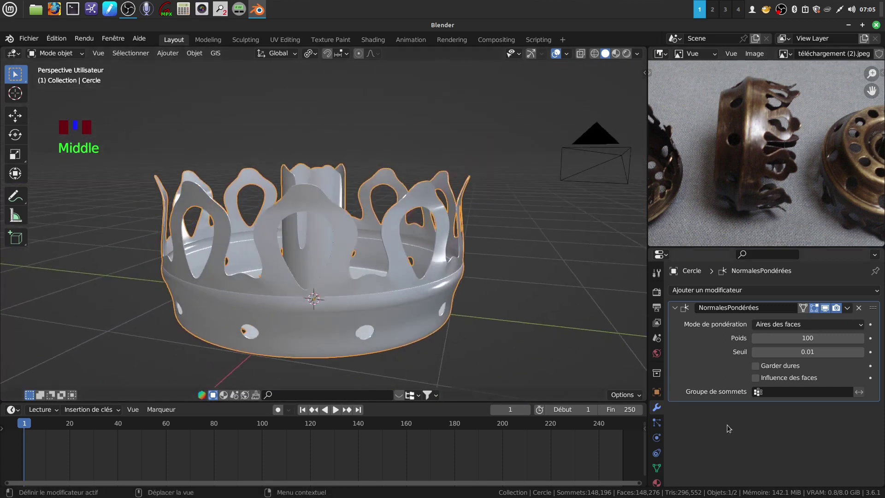
pyautogui.moveTo(441, 324); pyautogui.dragTo(426, 275, button='middle')
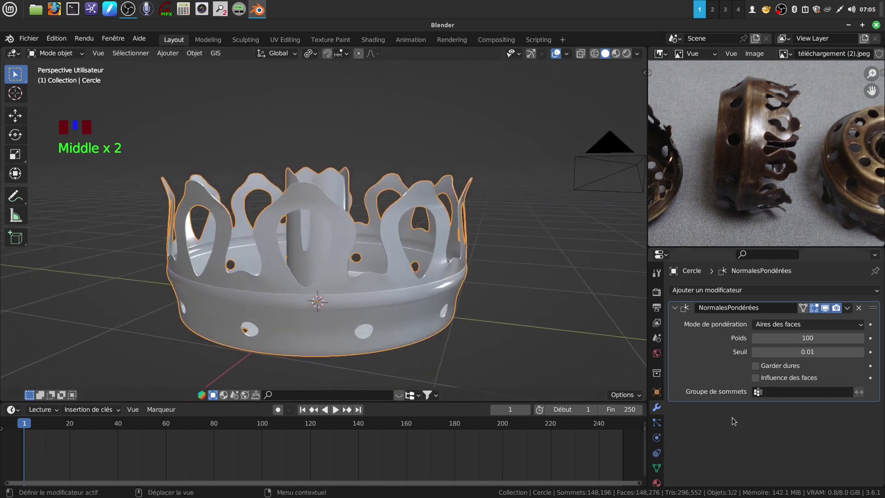
# - Create a new material for the burner with metallic 1.000, specular 0.000 and roughness 0.221
pyautogui.moveTo(701, 246); pyautogui.dragTo(710, 179)
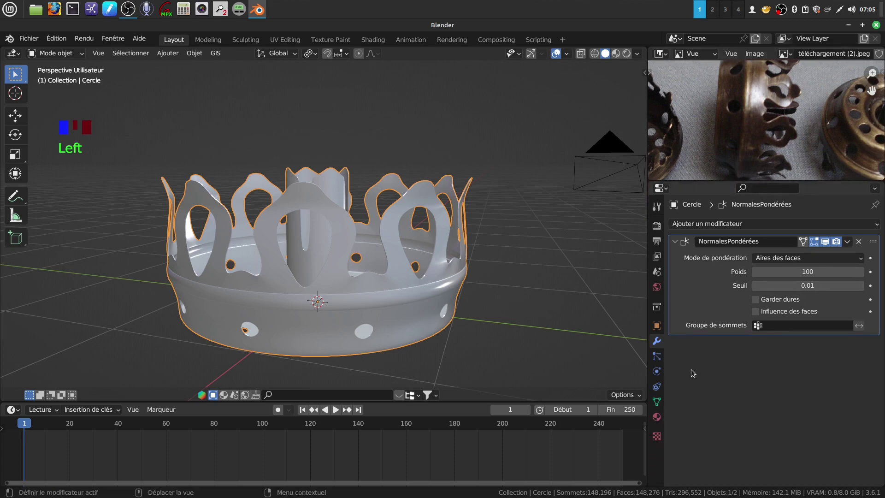
pyautogui.click(657, 417)
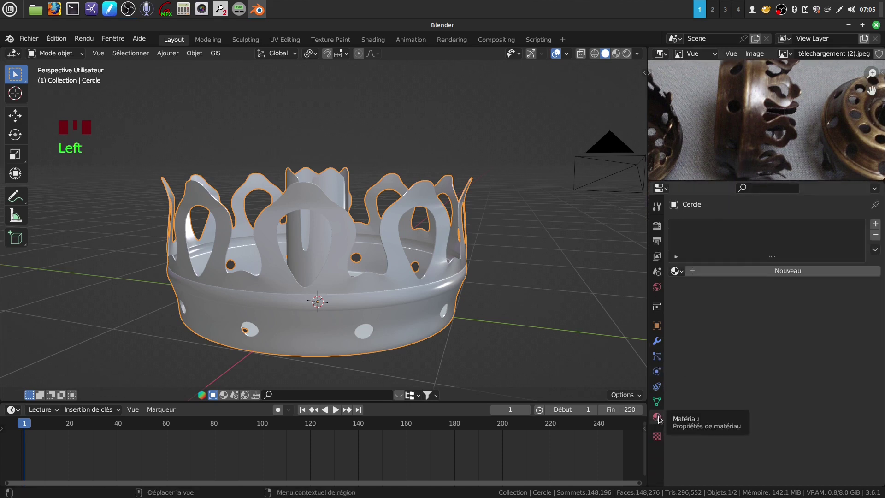
pyautogui.click(771, 272)
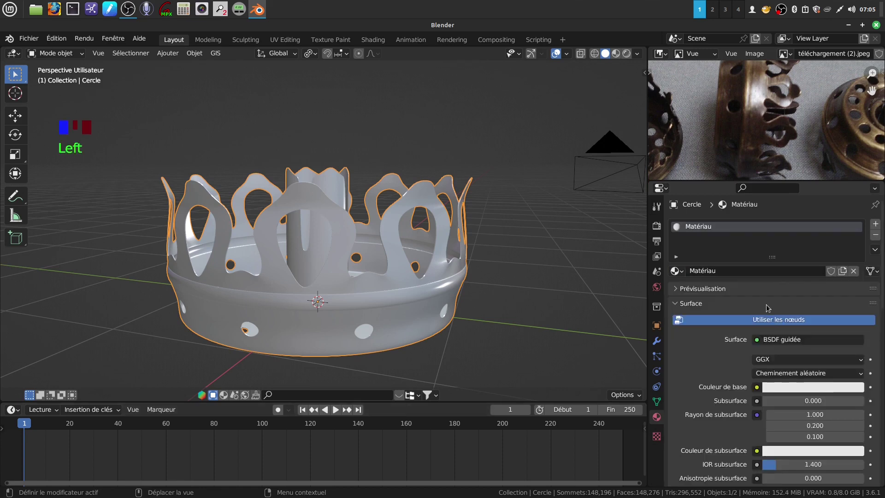
pyautogui.scroll(-6, 748, 354)
pyautogui.scroll(-2, 748, 354)
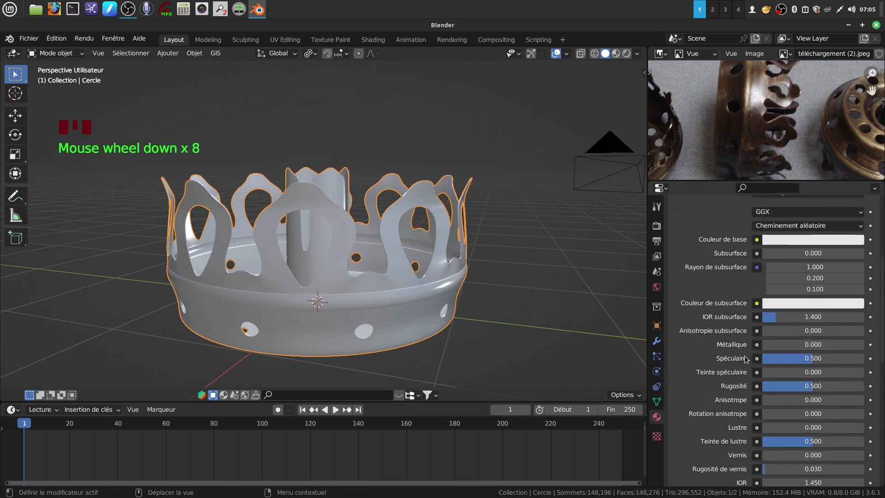
pyautogui.moveTo(779, 344); pyautogui.dragTo(809, 344)
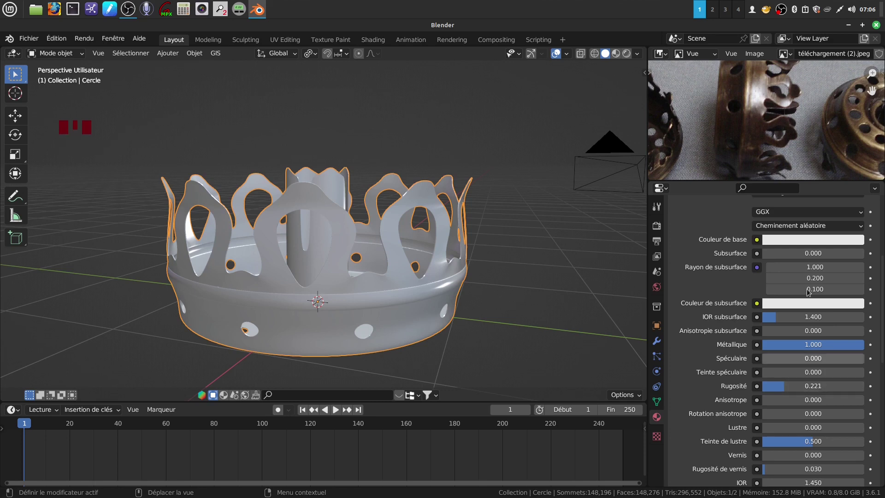
# - Link the material's base color to an Image Texture
pyautogui.scroll(3, 808, 291)
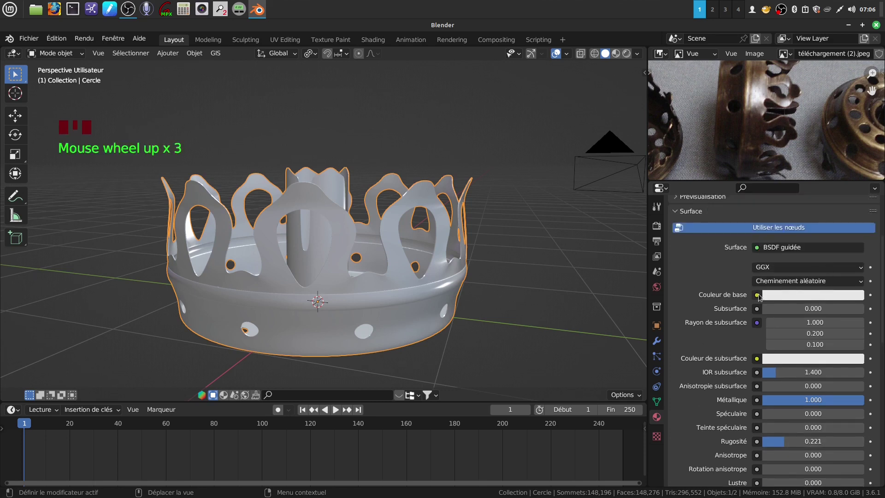
pyautogui.click(758, 297)
pyautogui.click(493, 363)
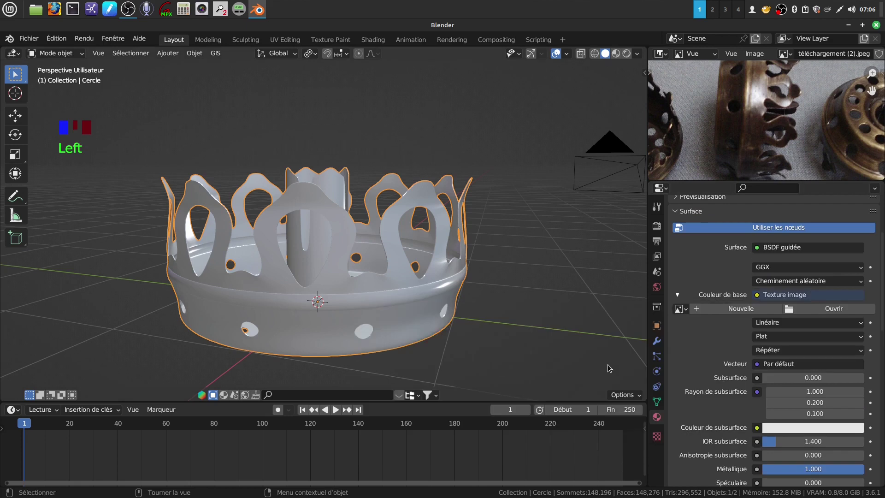
# - Load M9424-Copper-Patina.jpg from the métal folder as the base color image
pyautogui.click(792, 312)
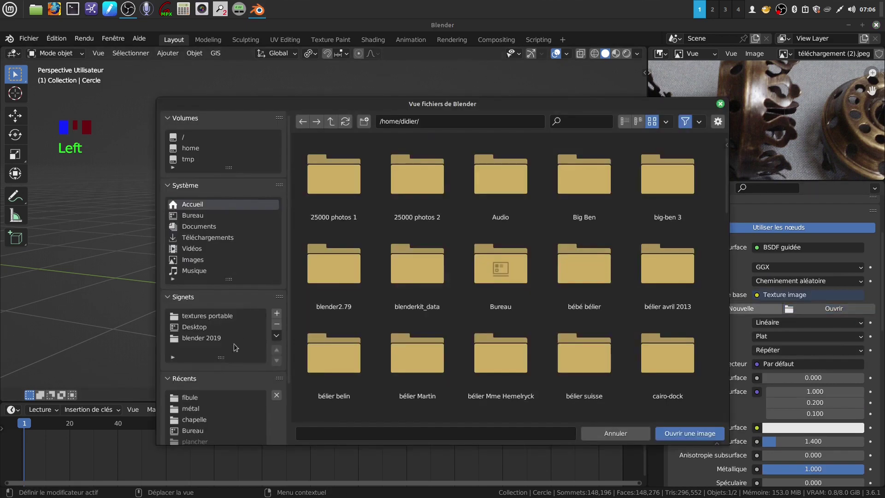
pyautogui.click(220, 413)
pyautogui.scroll(-4, 483, 307)
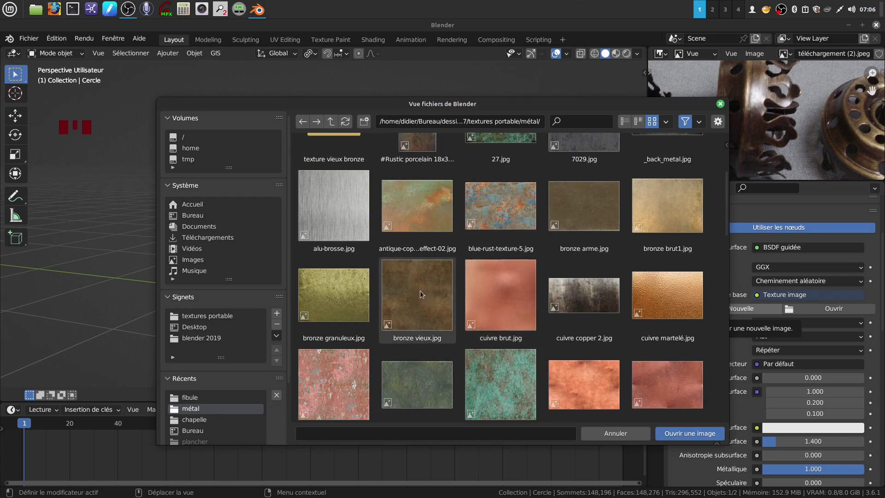
pyautogui.scroll(-3, 417, 289)
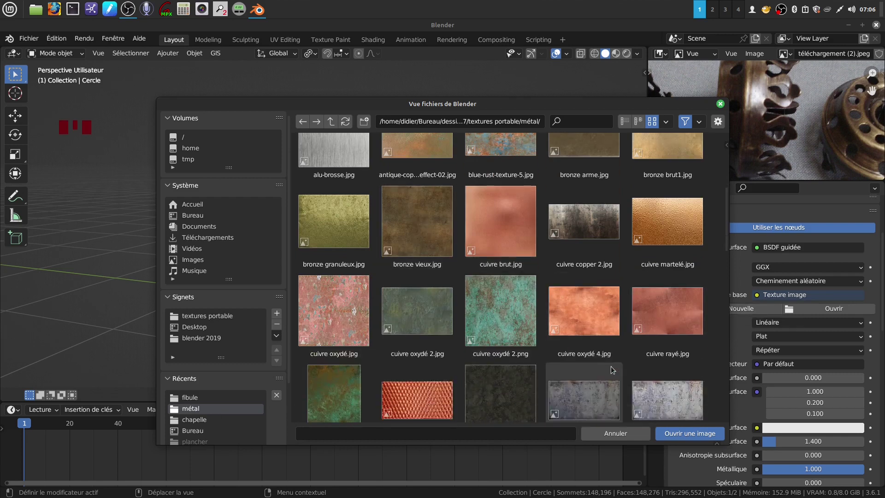
pyautogui.scroll(-5, 613, 370)
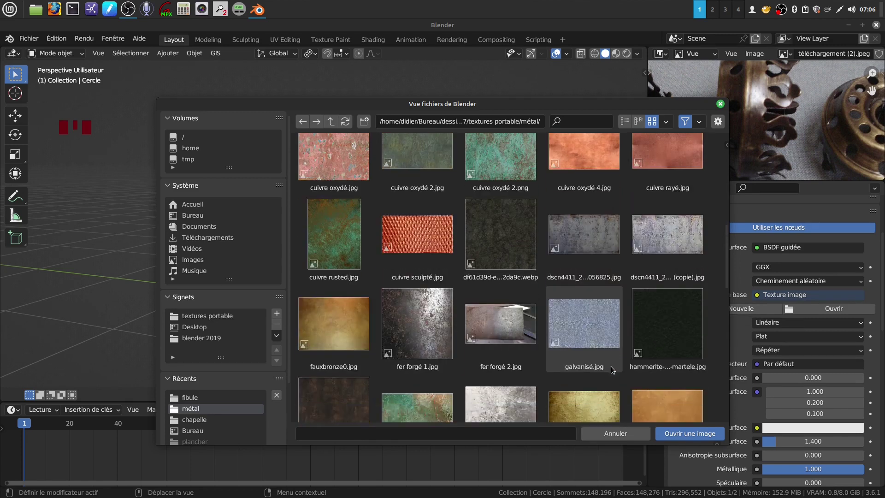
pyautogui.scroll(-2, 613, 370)
pyautogui.scroll(-1, 613, 370)
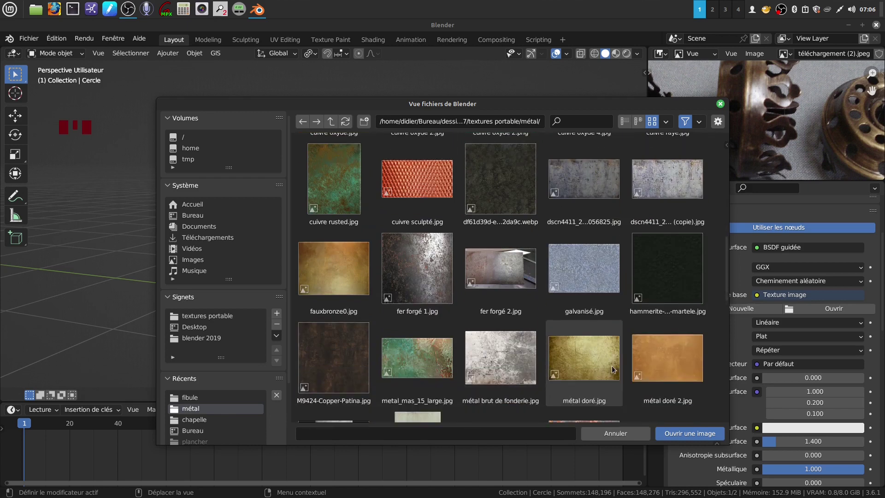
pyautogui.click(350, 306)
pyautogui.click(703, 434)
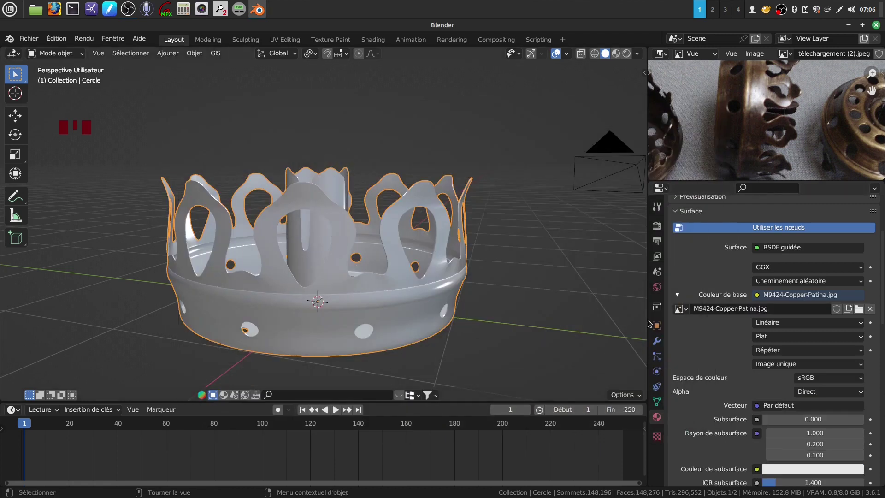
# - Set the image texture to box projection with a blend of 0.045 and map it with generated texture coordinates
pyautogui.scroll(-3, 782, 406)
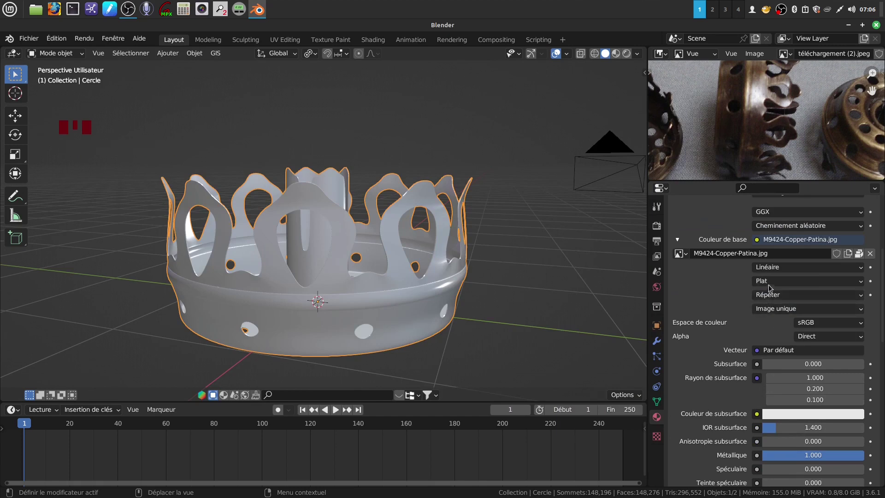
pyautogui.click(861, 282)
pyautogui.click(811, 305)
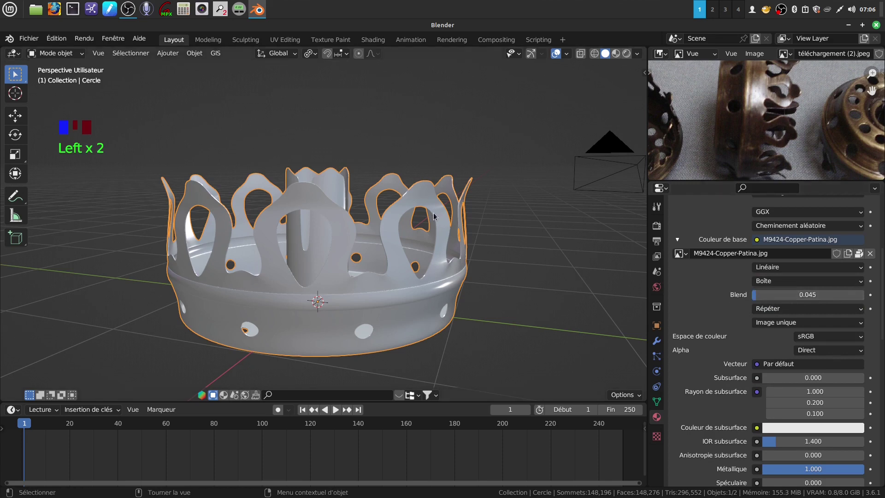
pyautogui.scroll(-1, 730, 322)
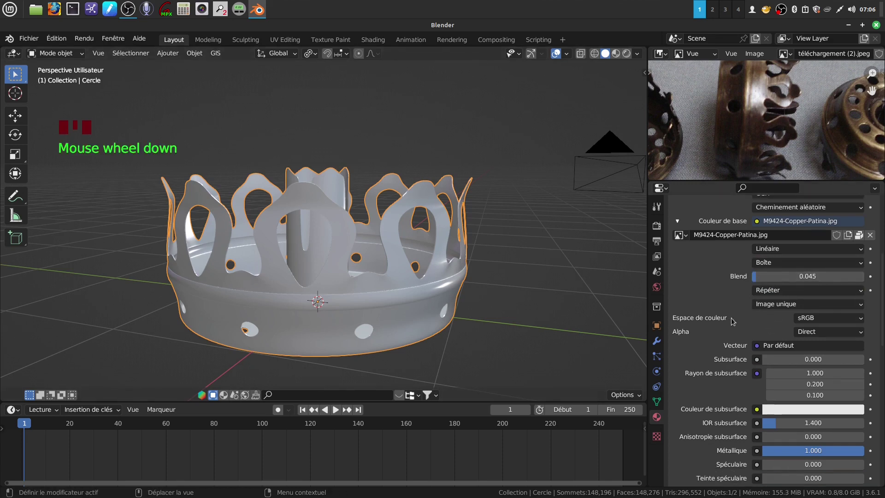
pyautogui.click(759, 346)
pyautogui.click(539, 250)
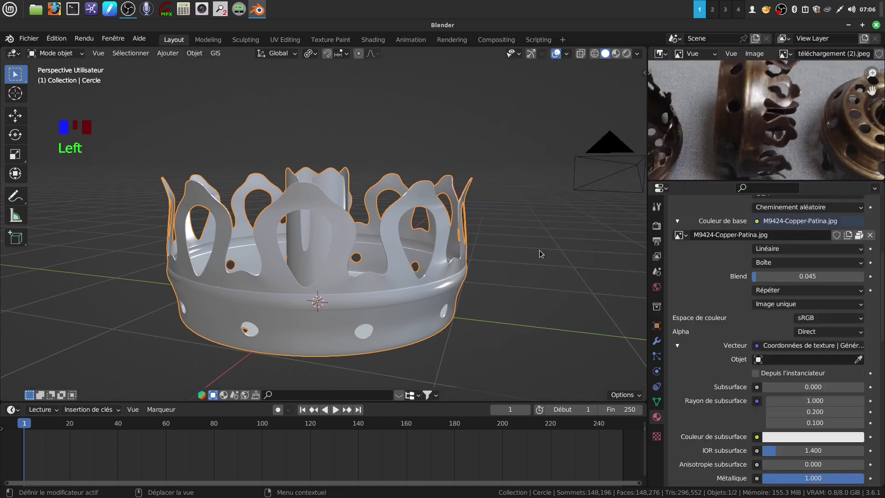
# - Switch the viewport to rendered shading, deselect the burner and examine its patina material from several sides
pyautogui.click(627, 54)
pyautogui.moveTo(497, 276)
pyautogui.mouseDown(button='middle')
pyautogui.moveTo(502, 232)
pyautogui.moveTo(514, 226)
pyautogui.moveTo(475, 251)
pyautogui.mouseUp(button='middle')
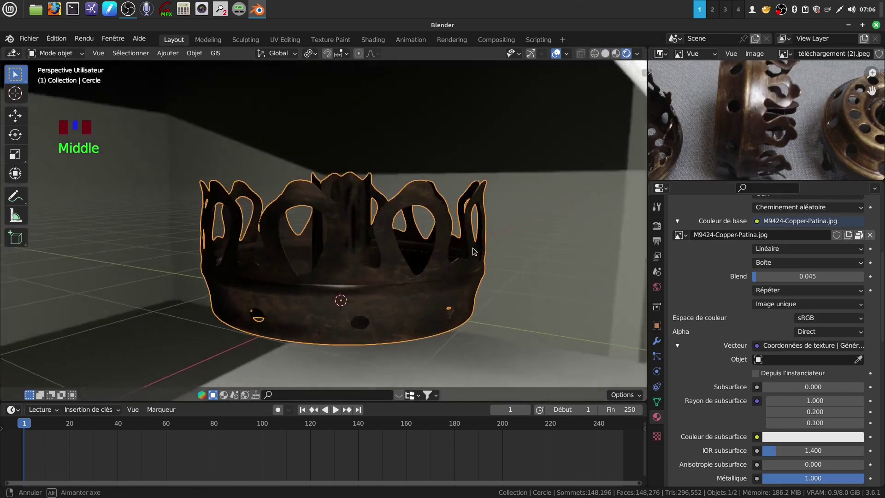
pyautogui.scroll(2, 487, 317)
pyautogui.moveTo(487, 317); pyautogui.dragTo(535, 253, button='middle')
pyautogui.scroll(-2, 503, 308)
pyautogui.click(502, 305)
pyautogui.scroll(-3, 461, 252)
pyautogui.moveTo(461, 253); pyautogui.dragTo(498, 258, button='middle')
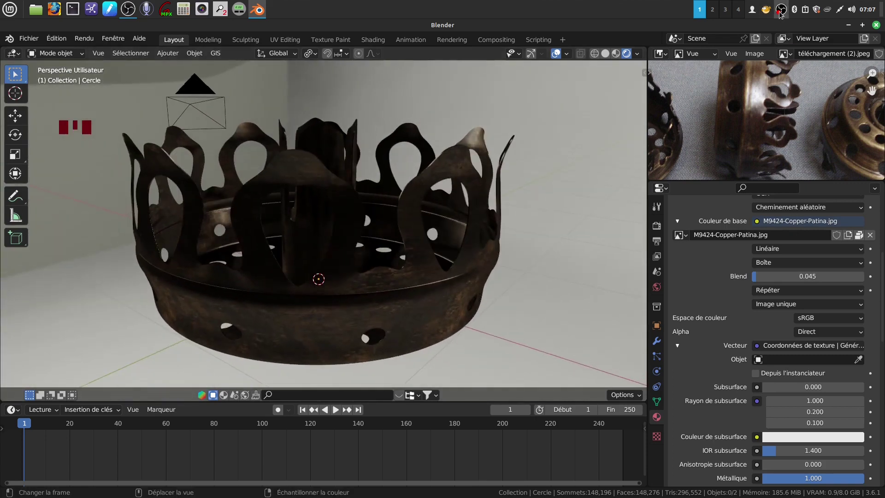